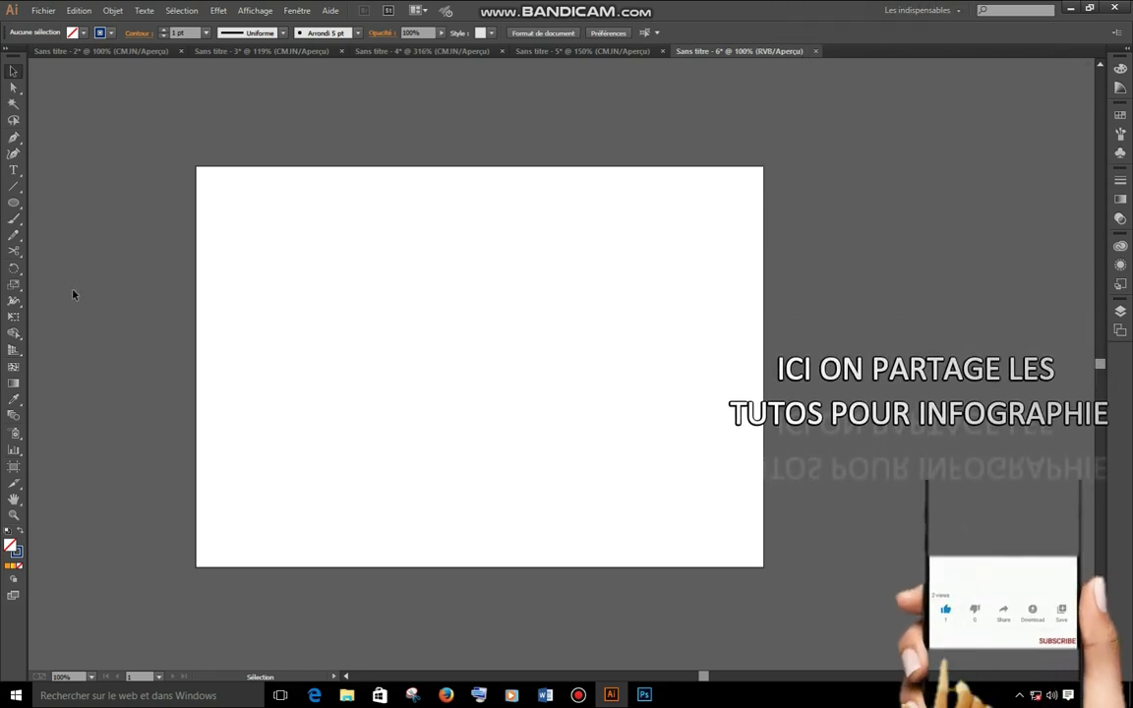
Draw a circle about 6.63 cm in diameter and place a copy about 3.32 cm to its right, overlapping it.
{"action": "left_click", "coordinate": [14, 203]}
{"action": "left_click_drag", "start_coordinate": [299, 257], "coordinate": [412, 385]}
{"action": "left_click", "coordinate": [13, 72]}
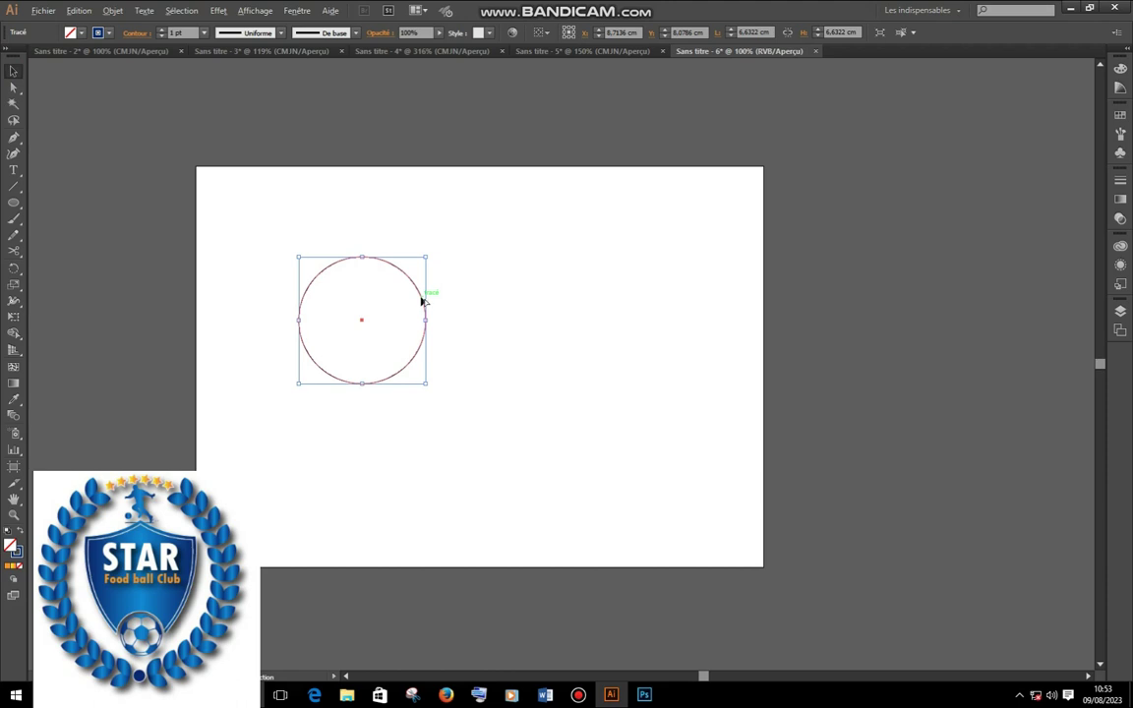
{"action": "left_click_drag", "start_coordinate": [422, 302], "coordinate": [485, 309]}
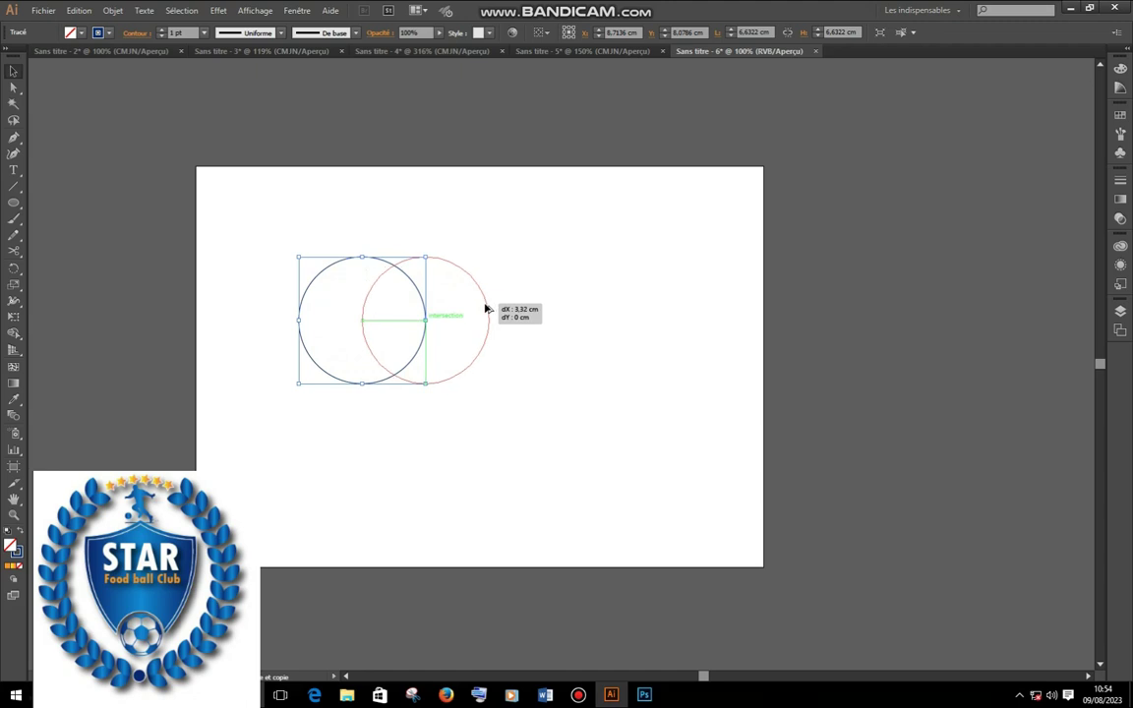
{"action": "left_click_drag", "start_coordinate": [484, 308], "coordinate": [486, 308]}
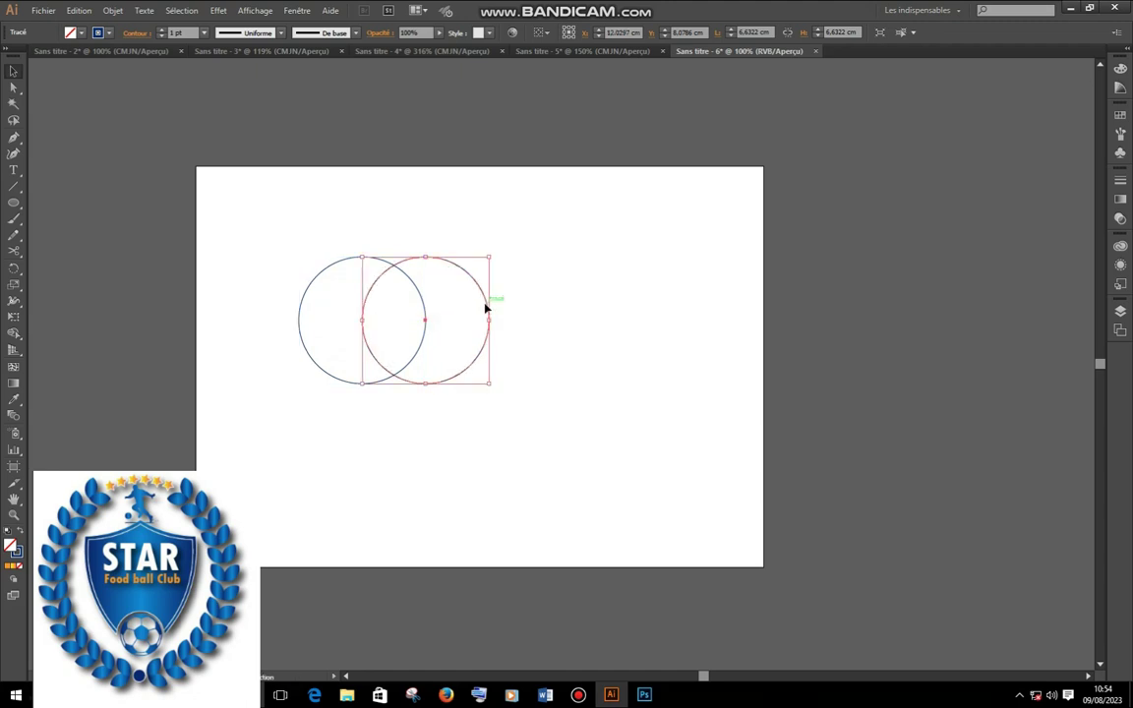
Copy the two overlapping circles together about 3.68 cm straight down to form a cluster of four.
{"action": "left_click_drag", "start_coordinate": [263, 226], "coordinate": [539, 410]}
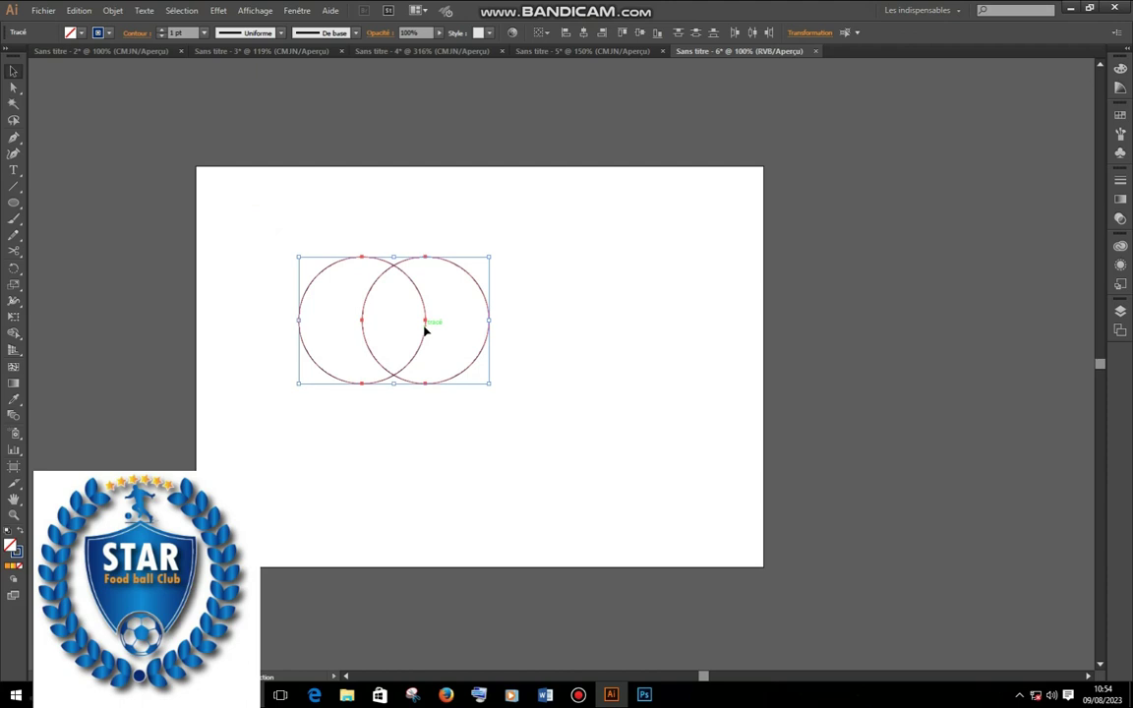
{"action": "left_click_drag", "start_coordinate": [427, 331], "coordinate": [426, 401]}
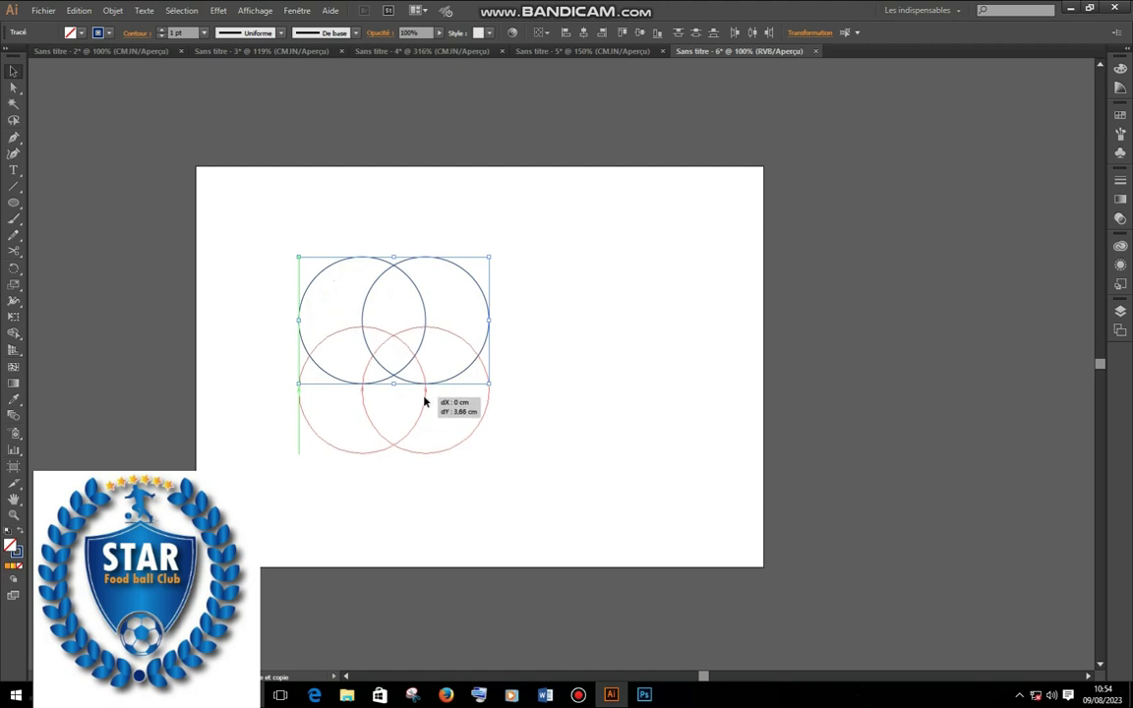
{"action": "left_click_drag", "start_coordinate": [425, 401], "coordinate": [425, 397]}
{"action": "left_click", "coordinate": [564, 316]}
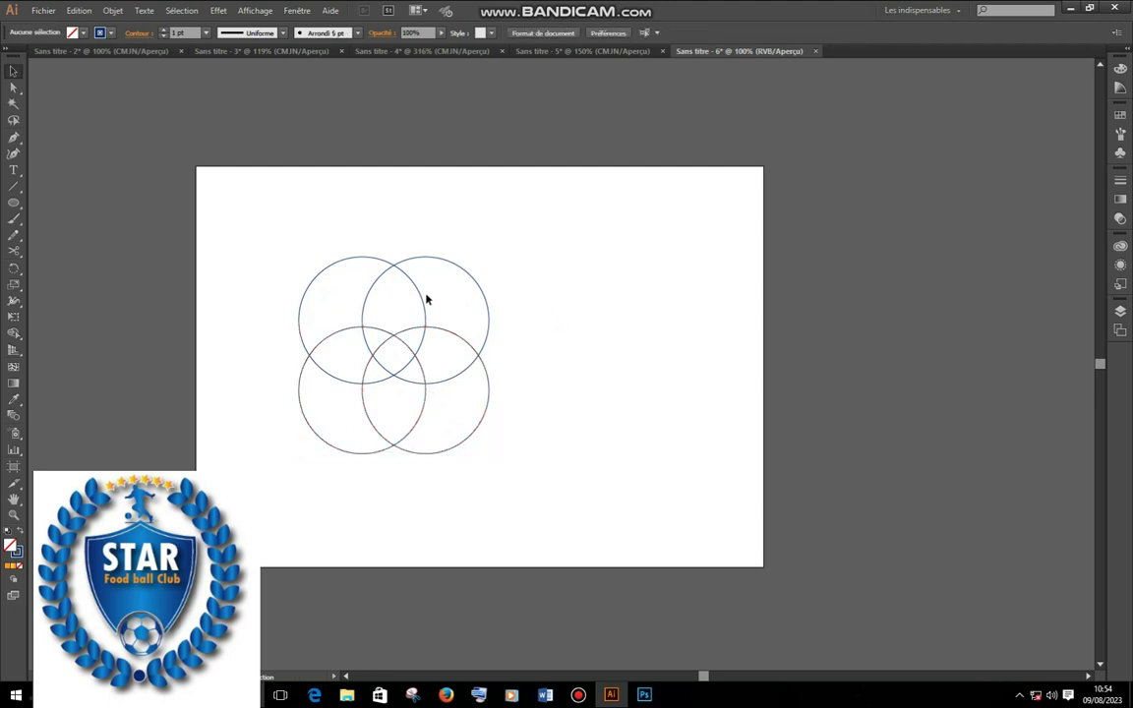
With Shape Builder and a CMYK cyan fill, create the shield shape from the lower middle overlap of the four circles.
{"action": "left_click_drag", "start_coordinate": [248, 221], "coordinate": [601, 505]}
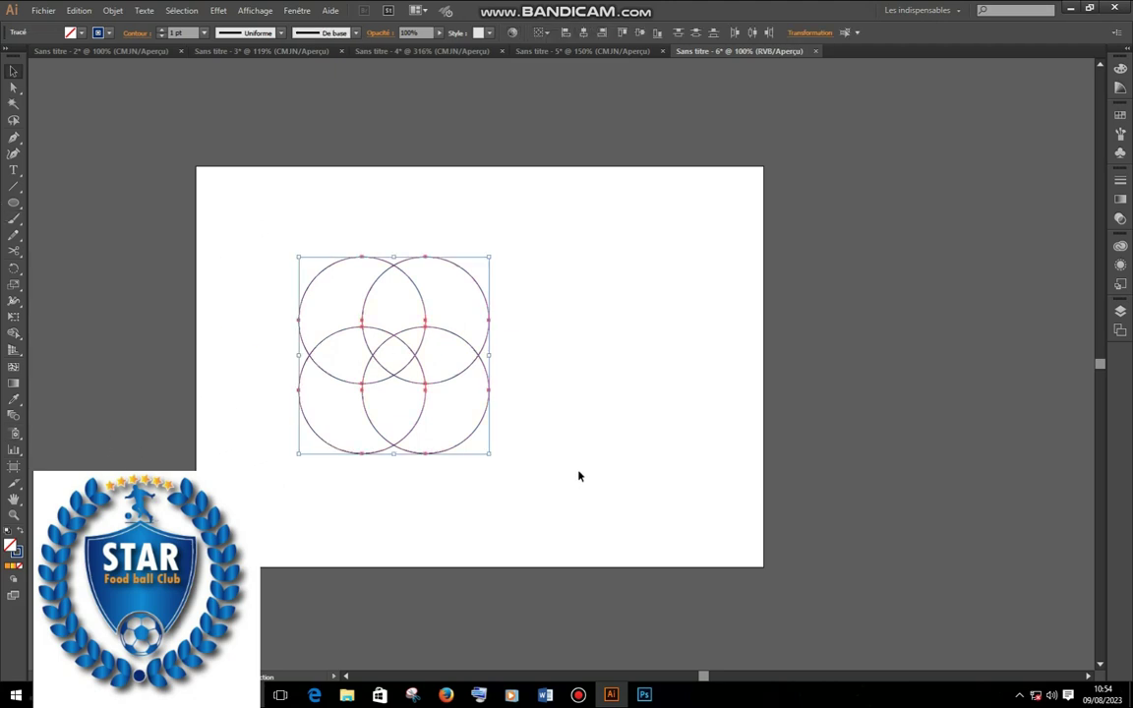
{"action": "double_click", "coordinate": [15, 337]}
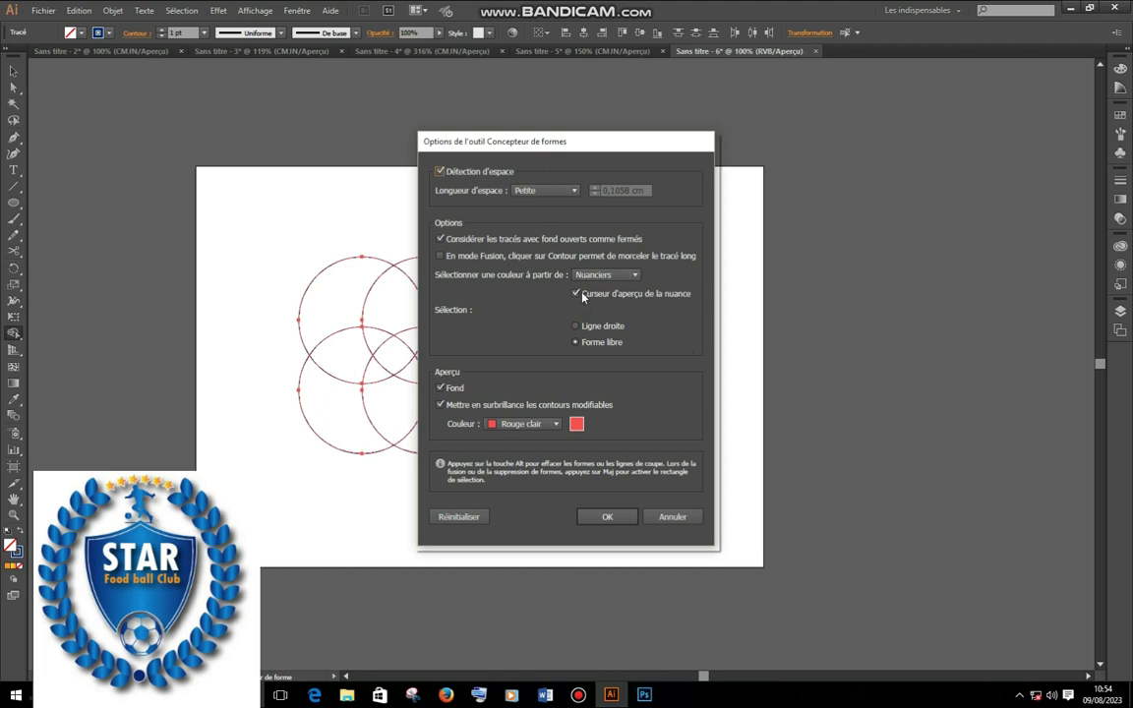
{"action": "left_click", "coordinate": [607, 517]}
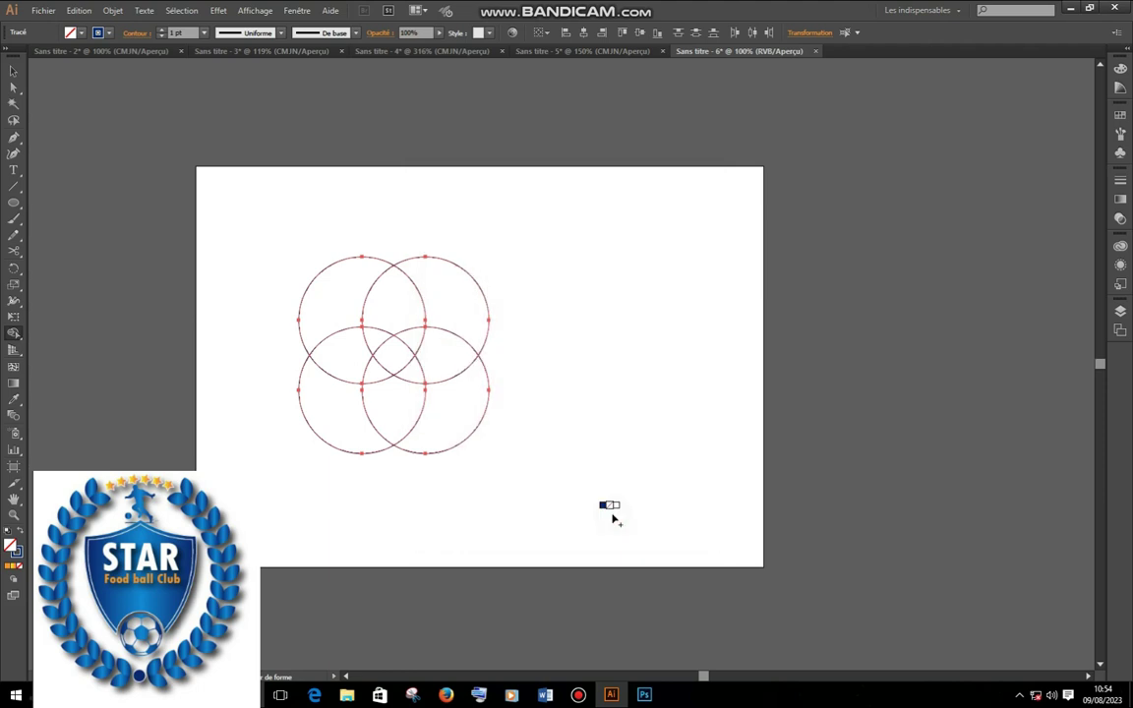
{"action": "left_click", "coordinate": [81, 35]}
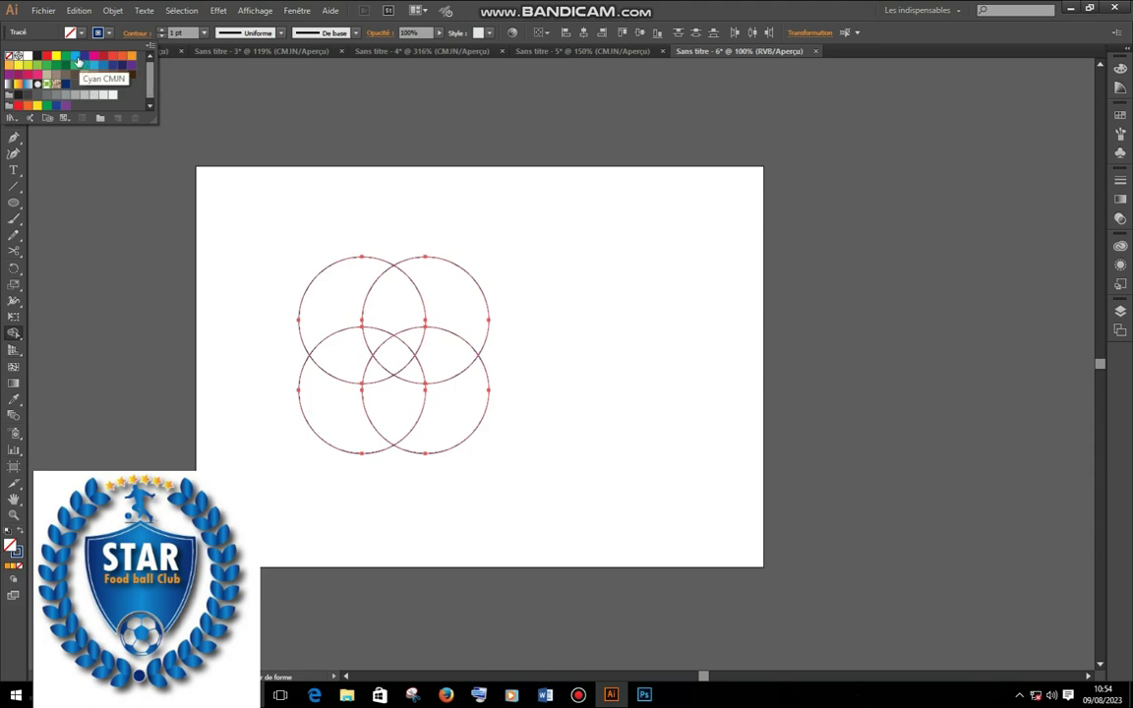
{"action": "left_click", "coordinate": [77, 60]}
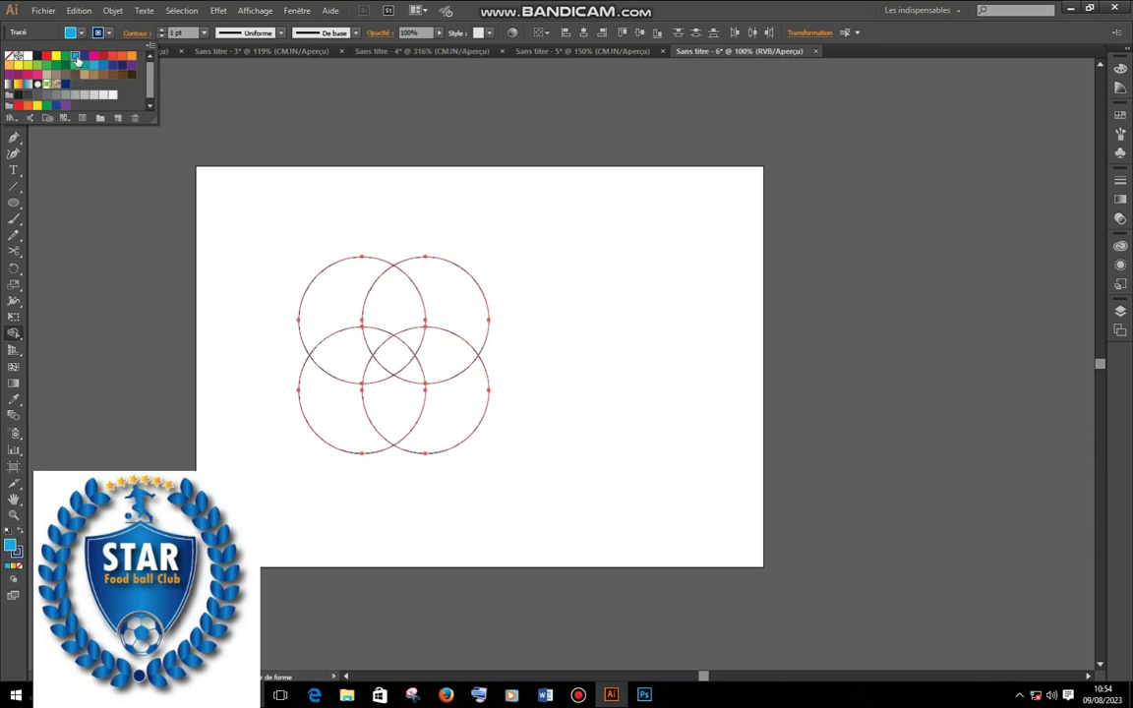
{"action": "left_click", "coordinate": [398, 413]}
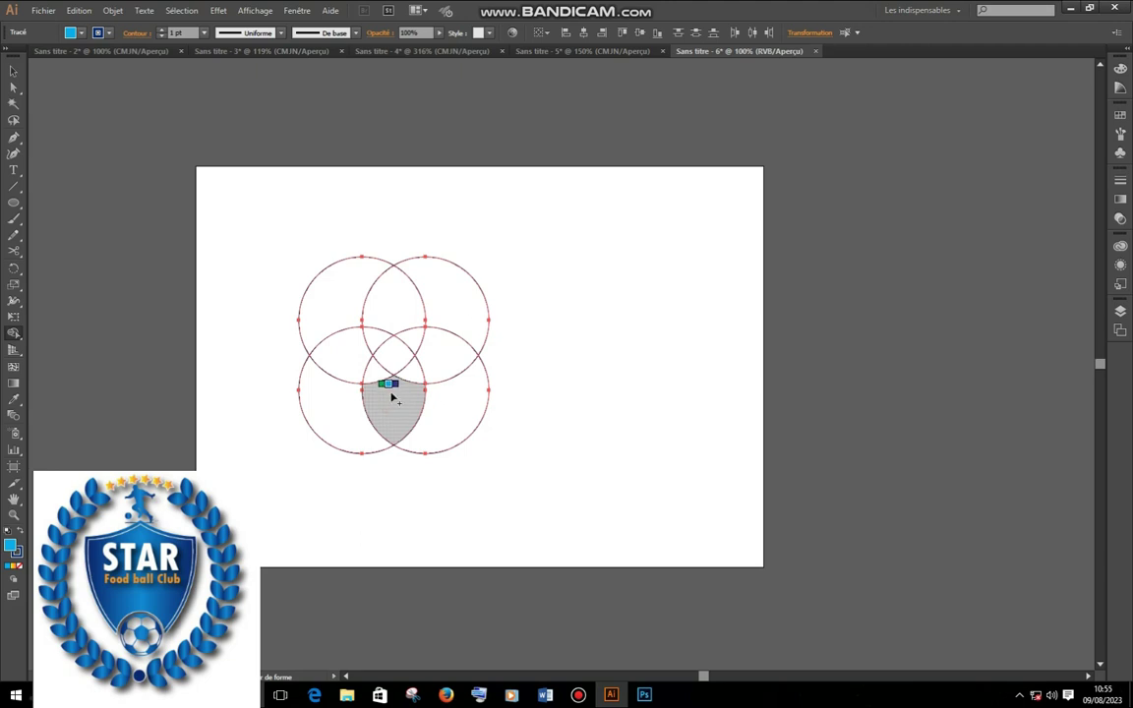
{"action": "left_click", "coordinate": [391, 398]}
Delete all the leftover circle pieces around the cyan shield.
{"action": "left_click", "coordinate": [13, 70]}
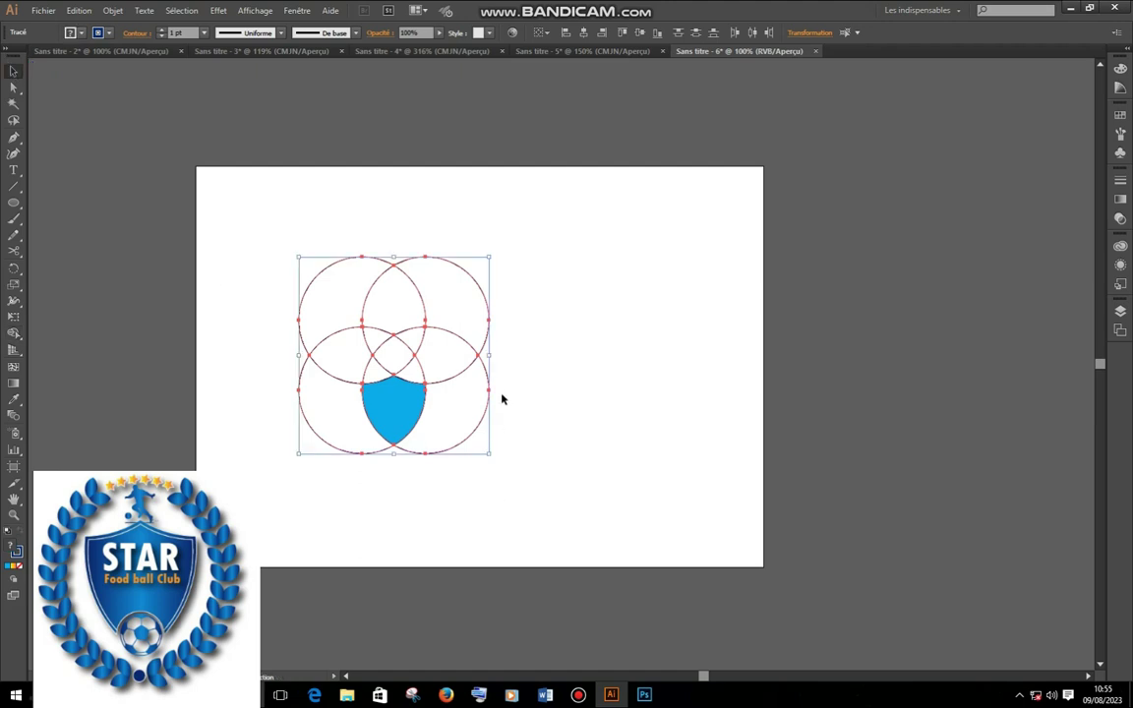
{"action": "left_click", "coordinate": [531, 389]}
{"action": "left_click_drag", "start_coordinate": [562, 241], "coordinate": [450, 477]}
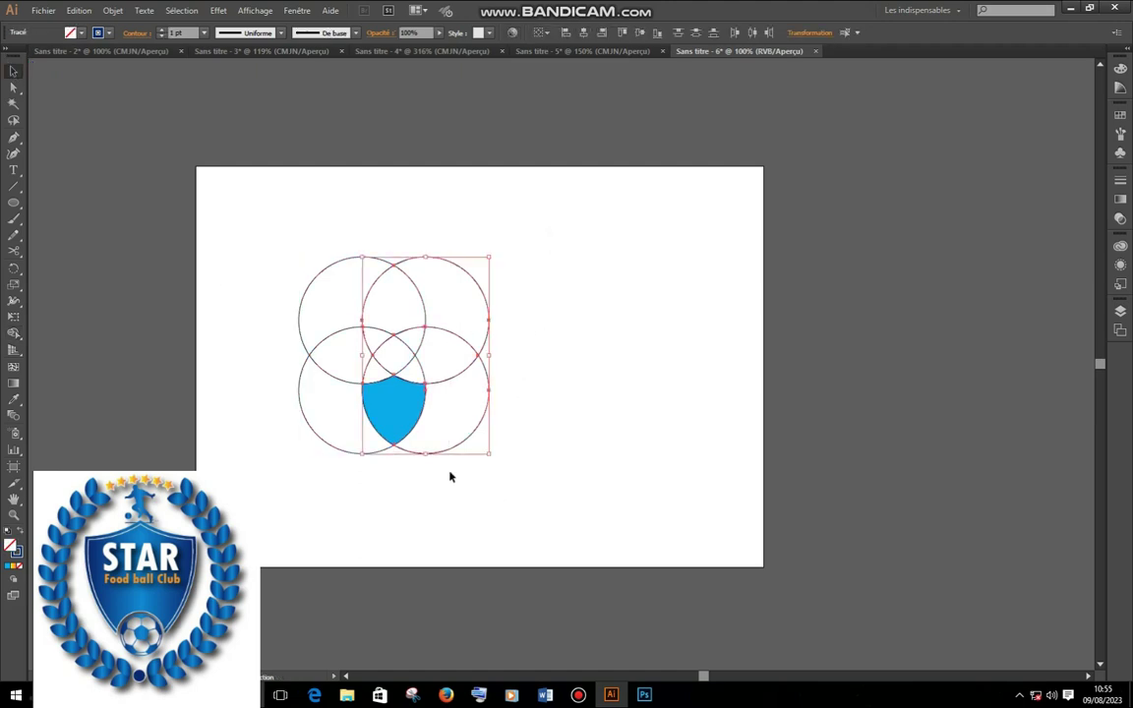
{"action": "key", "text": "Delete"}
{"action": "left_click_drag", "start_coordinate": [283, 245], "coordinate": [455, 363]}
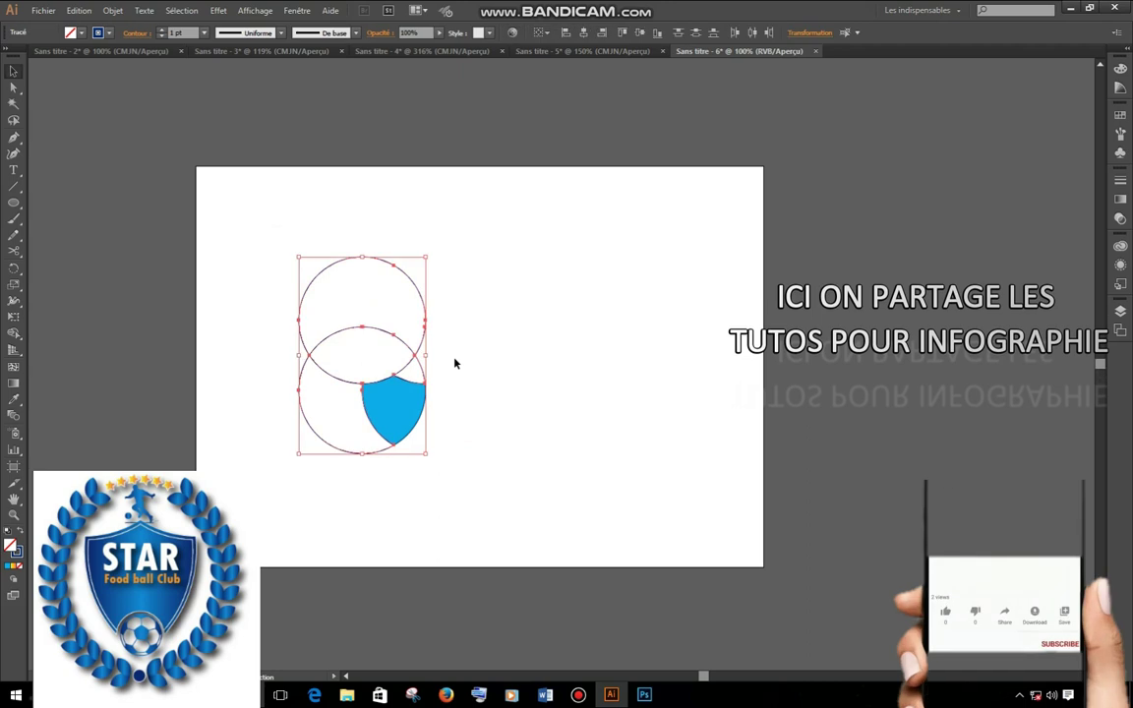
{"action": "left_click", "coordinate": [533, 329]}
{"action": "left_click_drag", "start_coordinate": [336, 215], "coordinate": [369, 350]}
{"action": "key", "text": "Delete"}
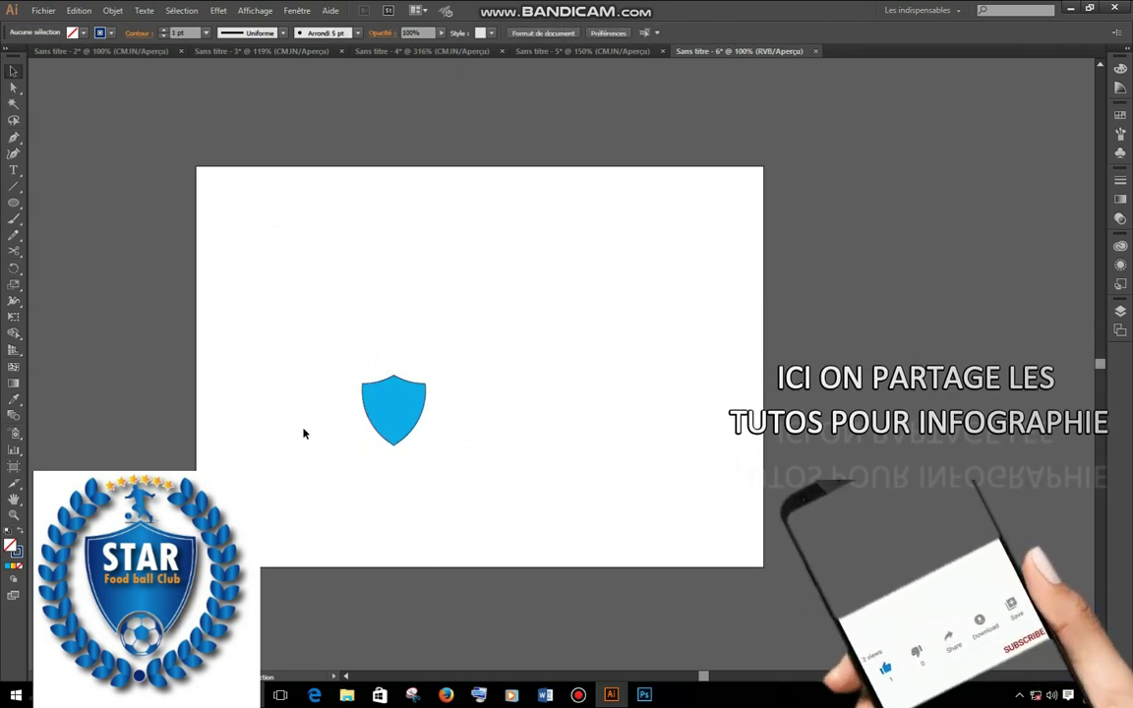
Enlarge the shield to about 7.69 by 8.5 cm and place it near the middle of the artboard.
{"action": "left_click_drag", "start_coordinate": [401, 409], "coordinate": [541, 465]}
{"action": "left_click_drag", "start_coordinate": [450, 331], "coordinate": [455, 379]}
{"action": "left_click", "coordinate": [587, 399]}
{"action": "left_click", "coordinate": [498, 380]}
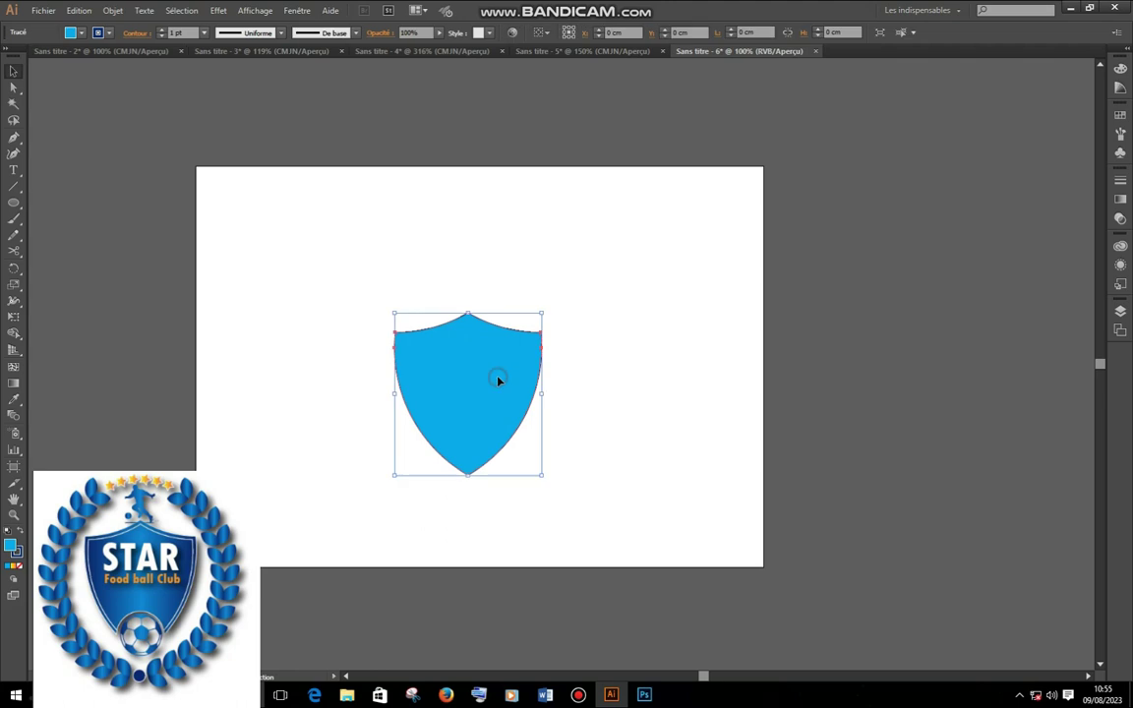
Draw a circle about 12.96 cm in diameter centred on the shield and set its fill to none.
{"action": "left_click", "coordinate": [13, 205]}
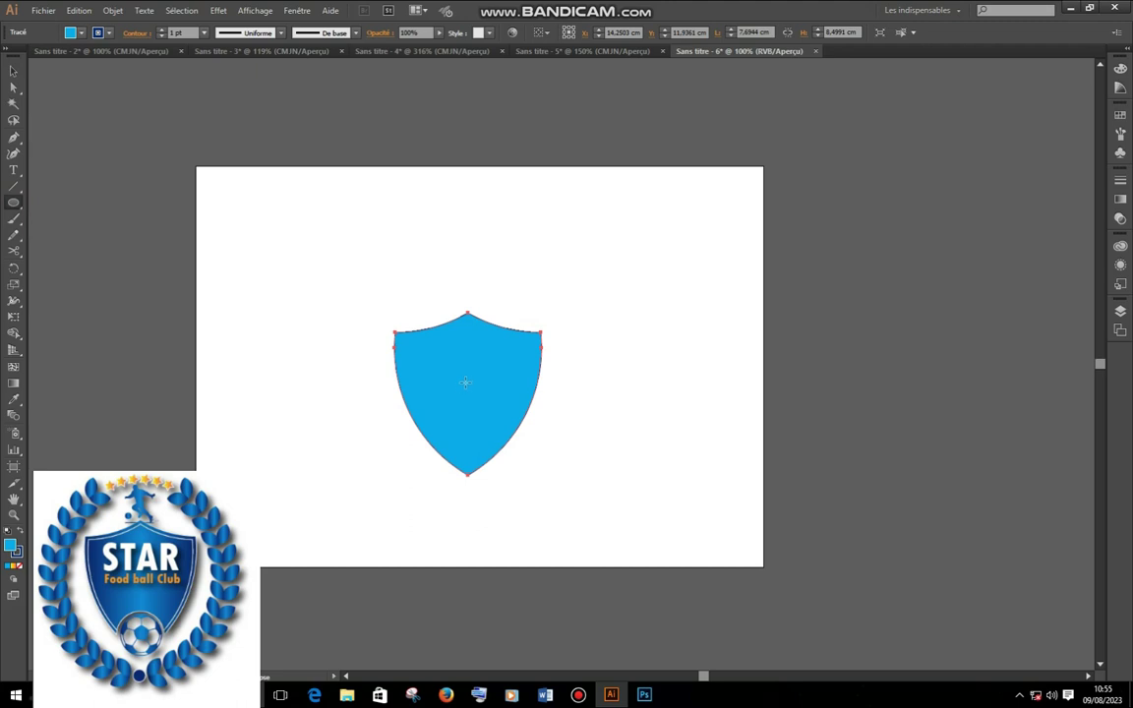
{"action": "left_click_drag", "start_coordinate": [468, 391], "coordinate": [522, 445]}
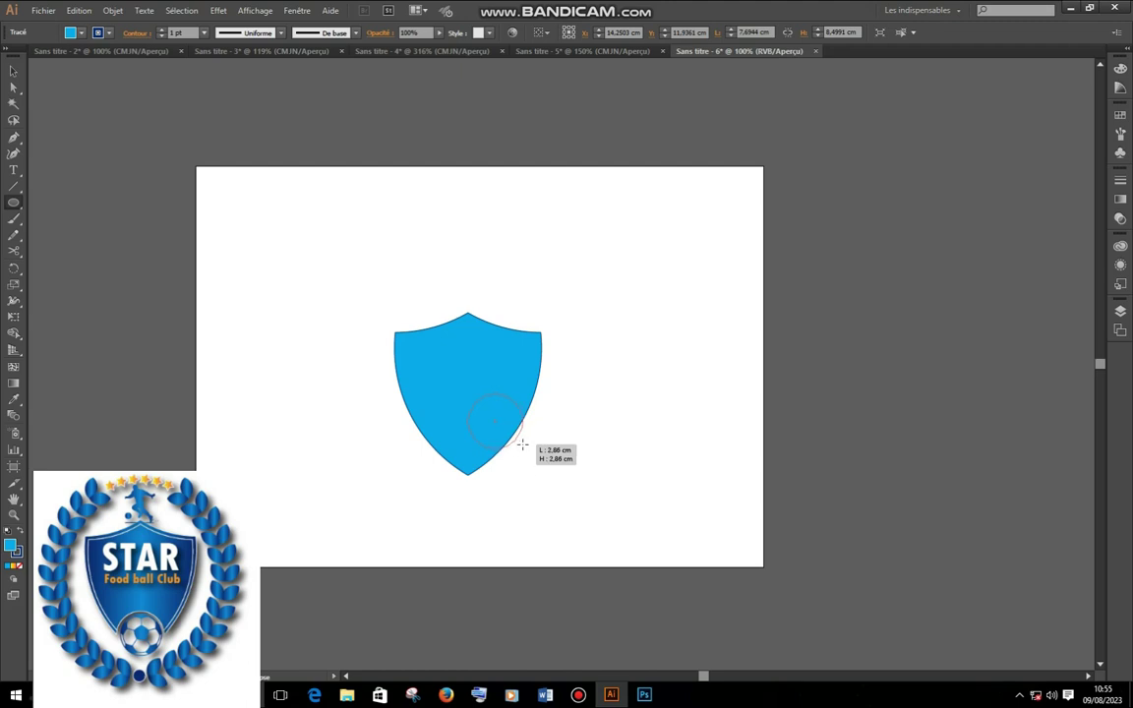
{"action": "left_click_drag", "start_coordinate": [522, 444], "coordinate": [559, 518]}
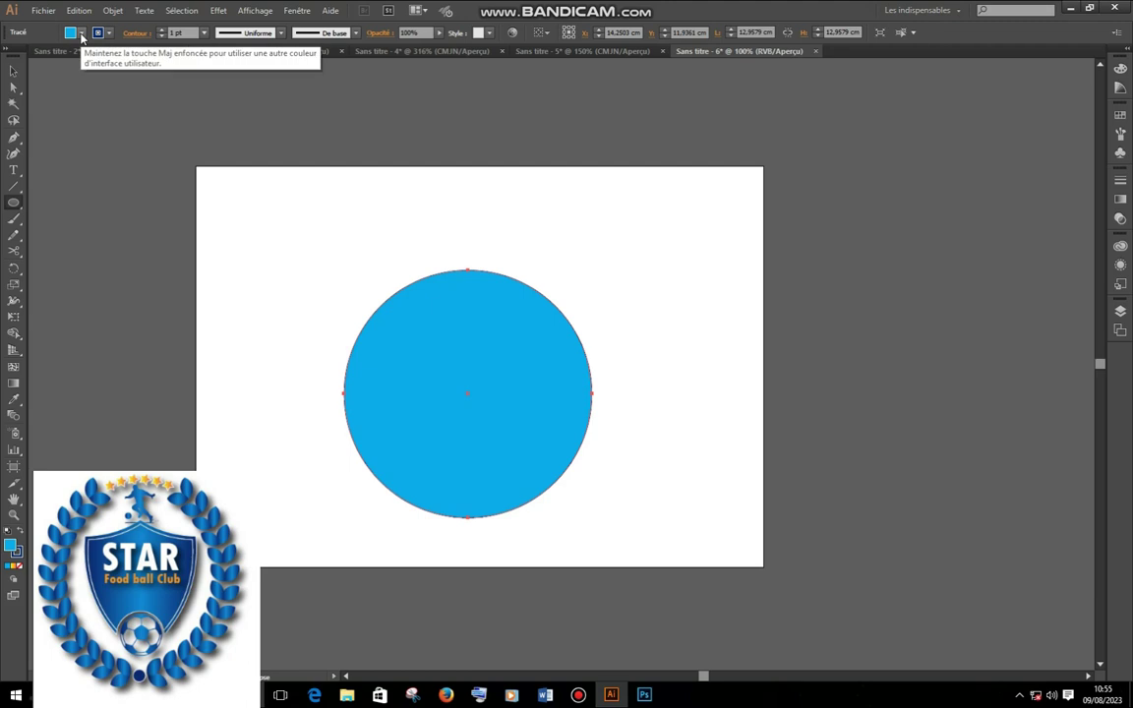
{"action": "left_click", "coordinate": [83, 33]}
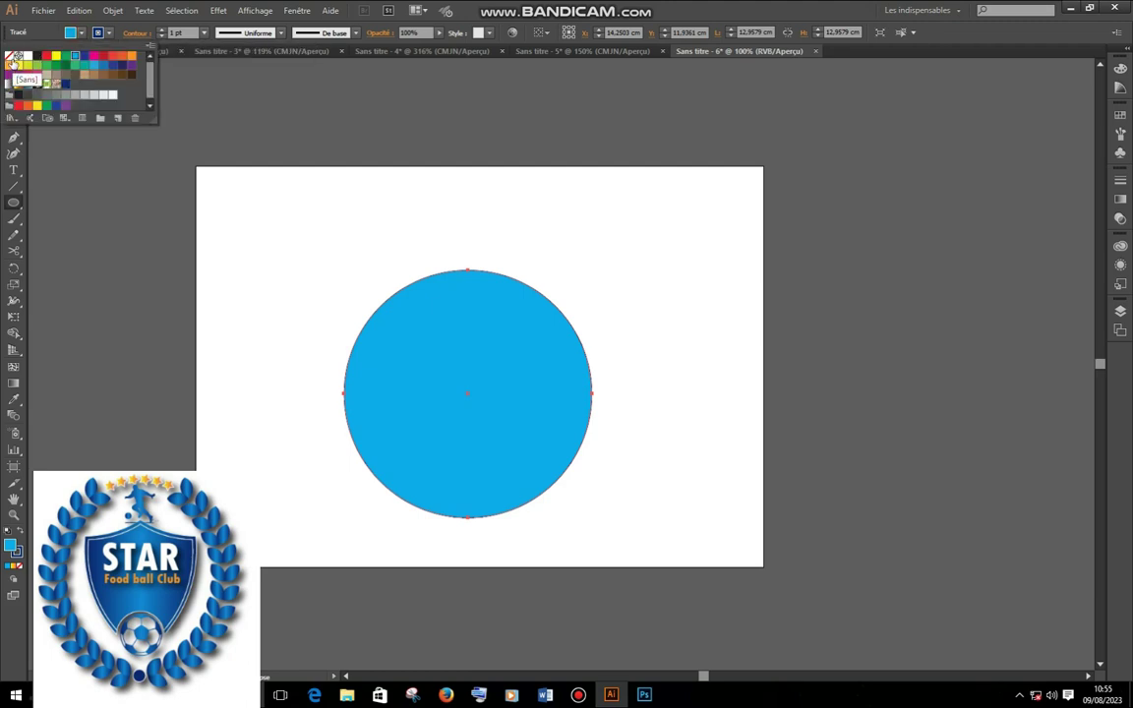
{"action": "left_click", "coordinate": [11, 57]}
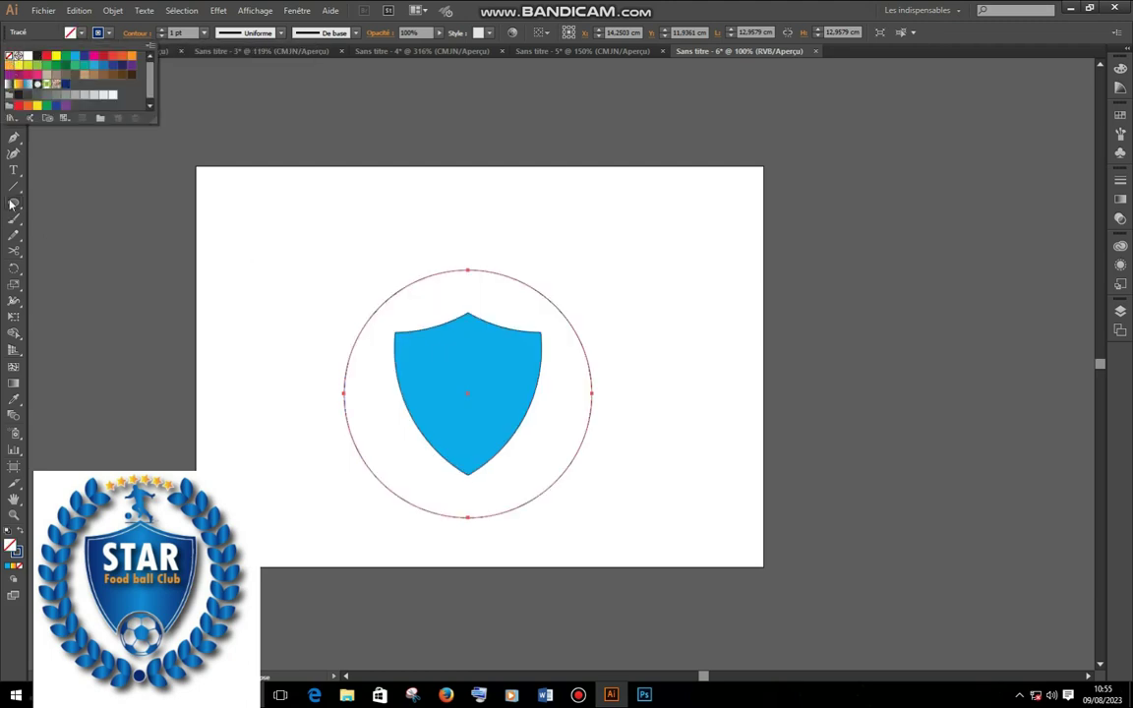
{"action": "left_click", "coordinate": [14, 71]}
{"action": "left_click", "coordinate": [663, 337]}
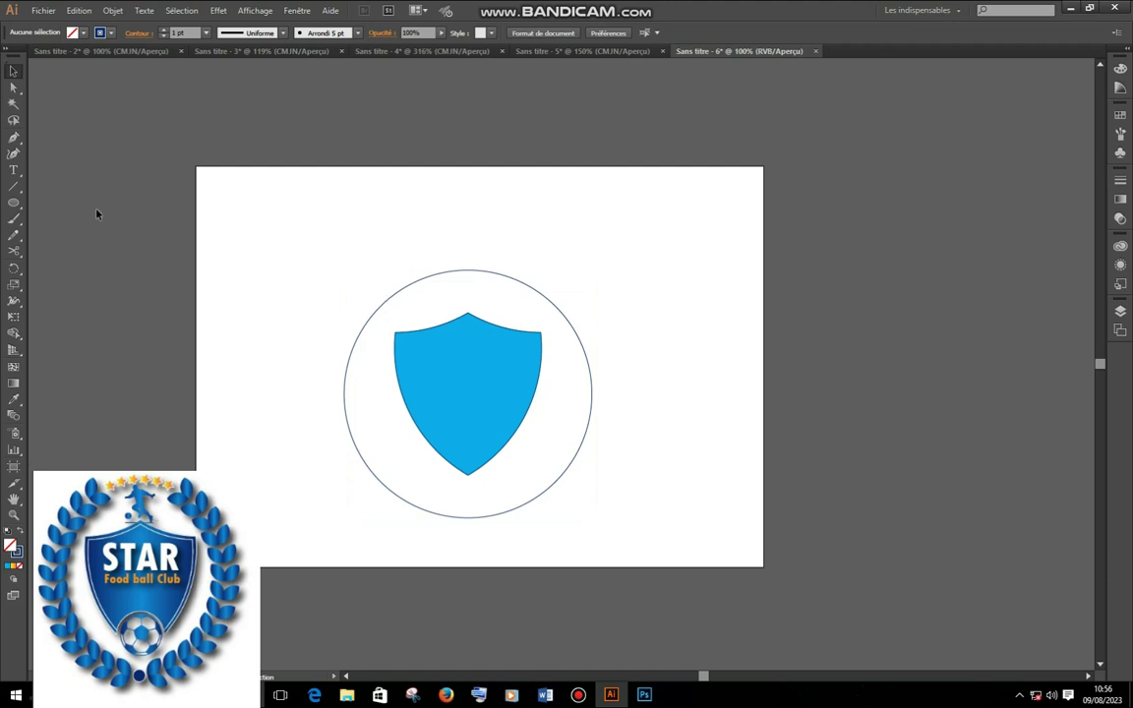
Draw a circle about 4.13 cm in diameter at the artboard's upper right and copy it straight down by half its height.
{"action": "left_click", "coordinate": [13, 204]}
{"action": "left_click_drag", "start_coordinate": [633, 204], "coordinate": [711, 283]}
{"action": "left_click", "coordinate": [18, 72]}
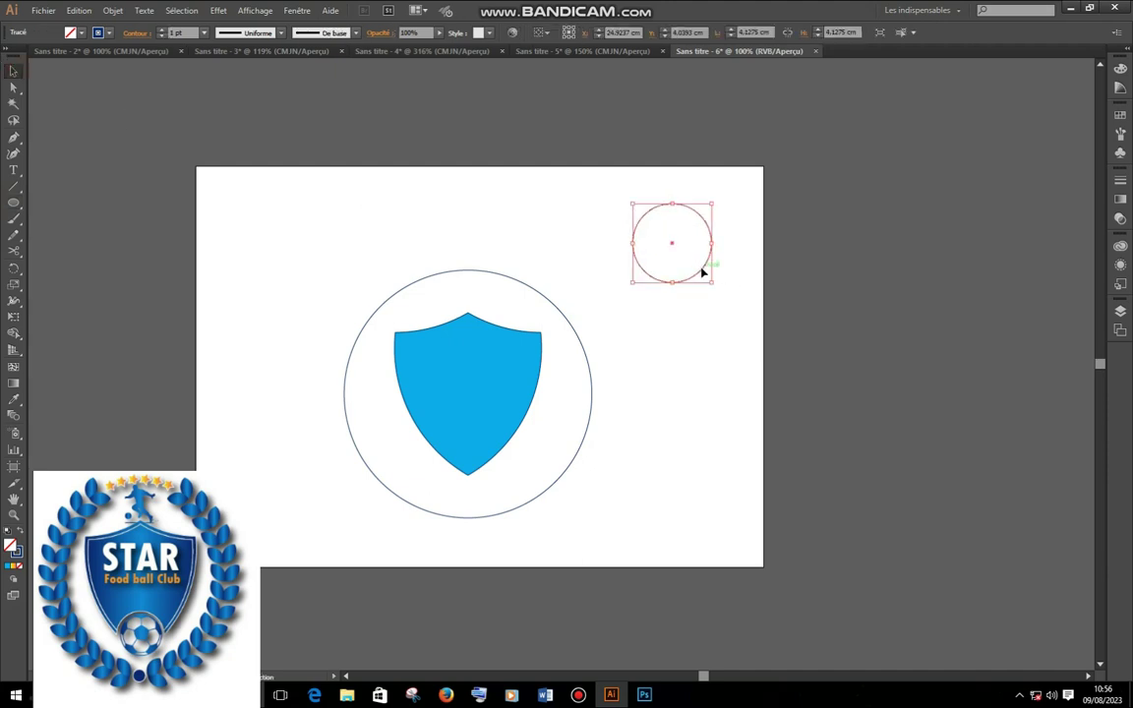
{"action": "left_click_drag", "start_coordinate": [704, 274], "coordinate": [706, 313]}
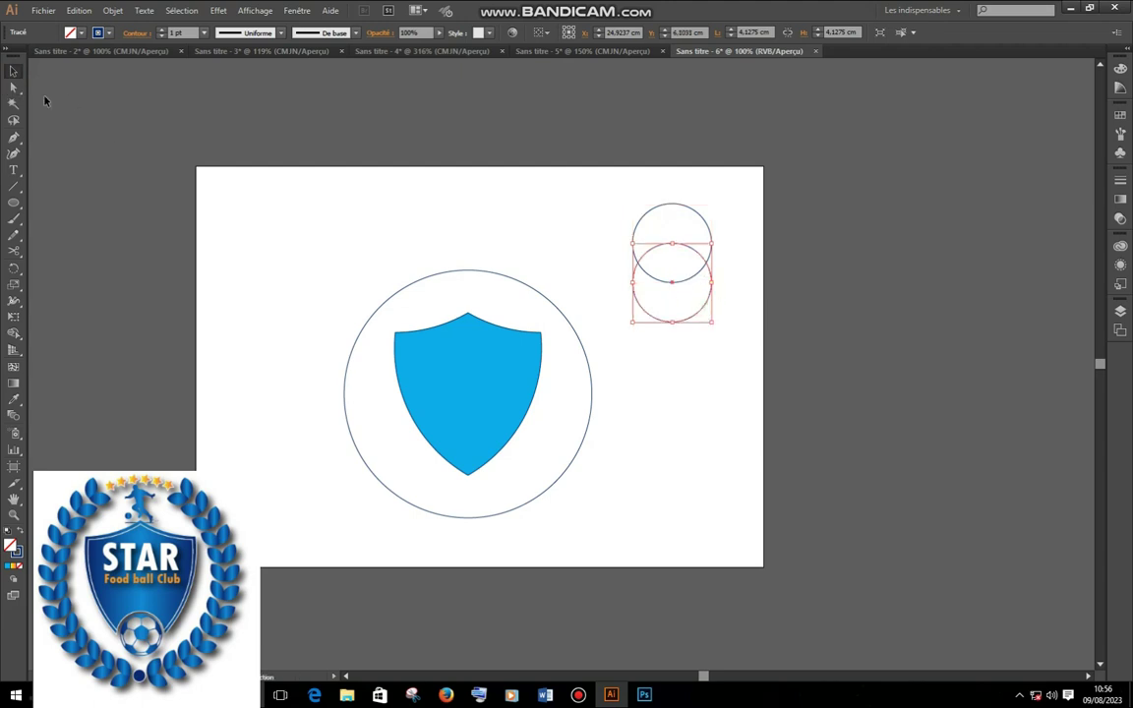
Split off the overlap of the two small circles with Shape Builder and delete the outer pieces to keep a leaf shape.
{"action": "mouse_move", "coordinate": [740, 192]}
{"action": "left_mouse_down"}
{"action": "mouse_move", "coordinate": [727, 271]}
{"action": "mouse_move", "coordinate": [642, 359]}
{"action": "left_mouse_up"}
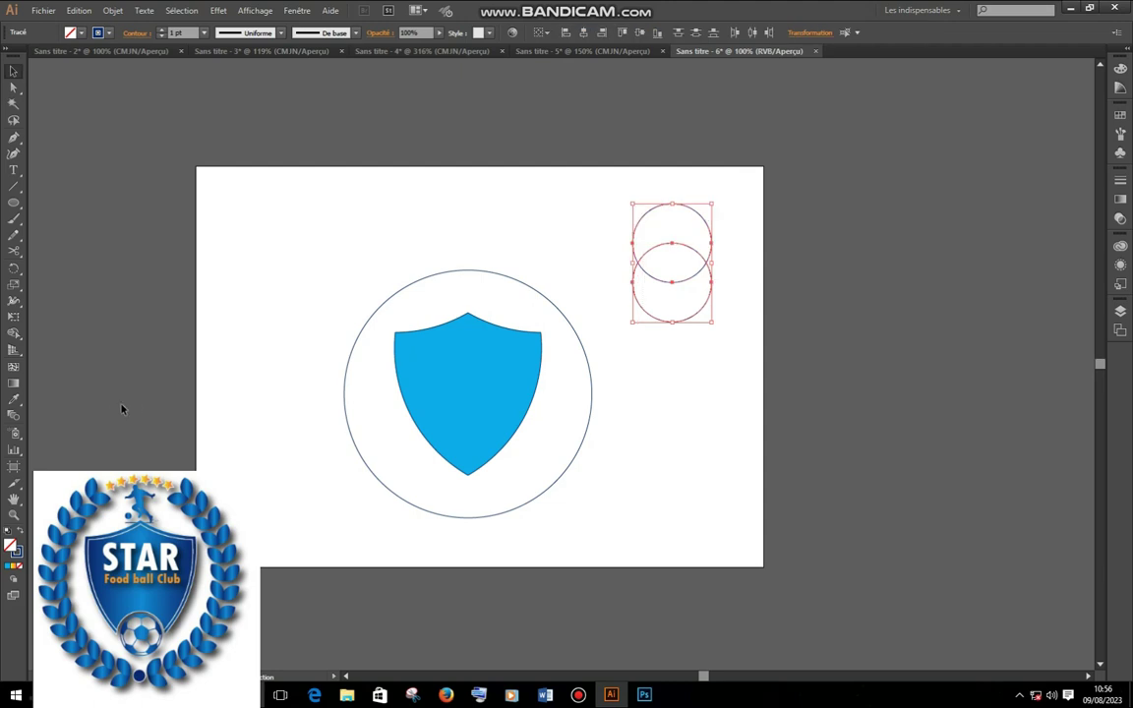
{"action": "left_click", "coordinate": [13, 335]}
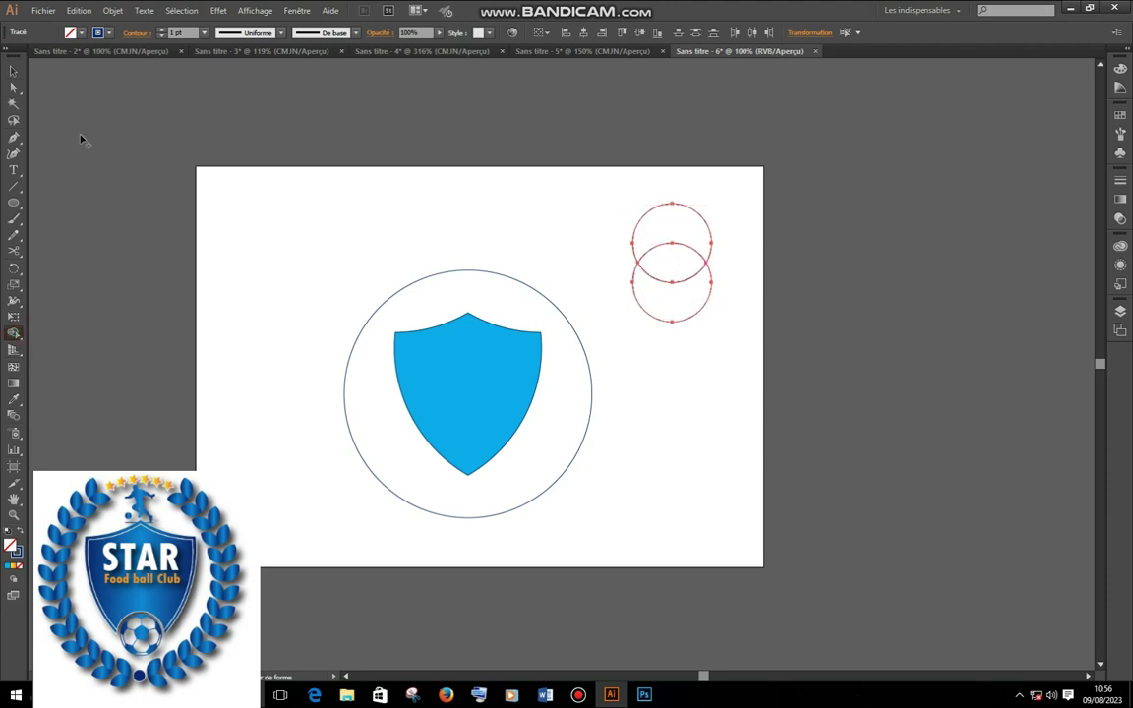
{"action": "key", "text": "v"}
{"action": "left_click", "coordinate": [682, 397]}
{"action": "left_click", "coordinate": [698, 315]}
{"action": "key", "text": "Delete"}
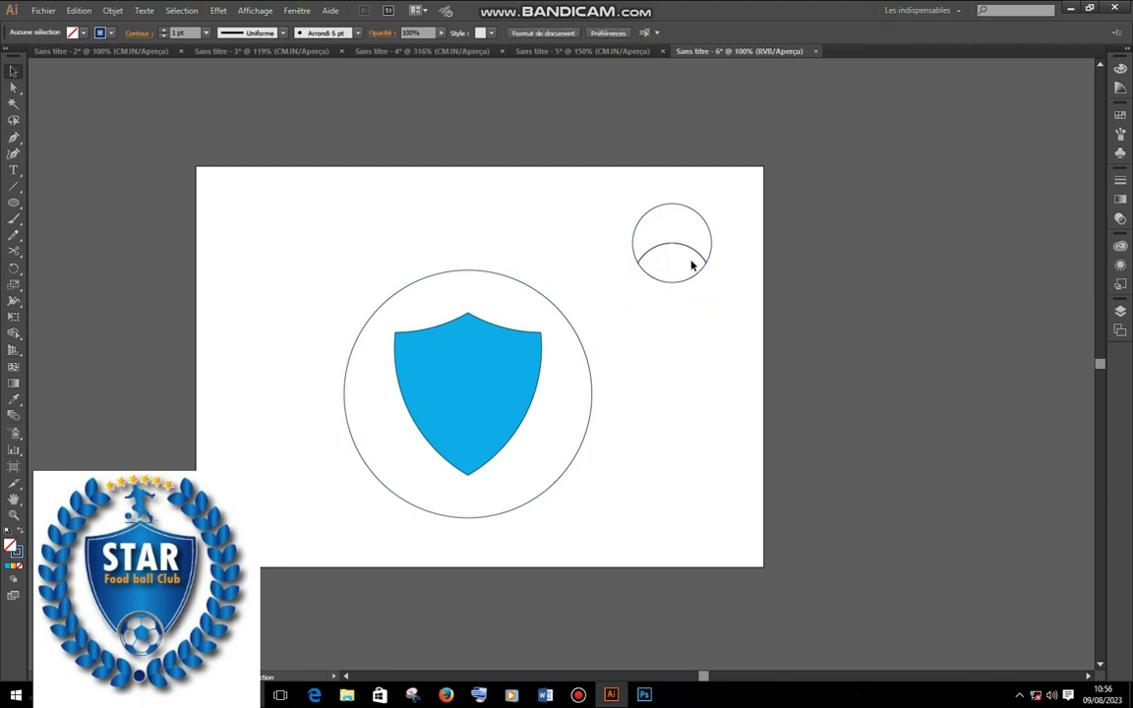
{"action": "left_click", "coordinate": [702, 223]}
{"action": "key", "text": "Delete"}
{"action": "left_click", "coordinate": [13, 71]}
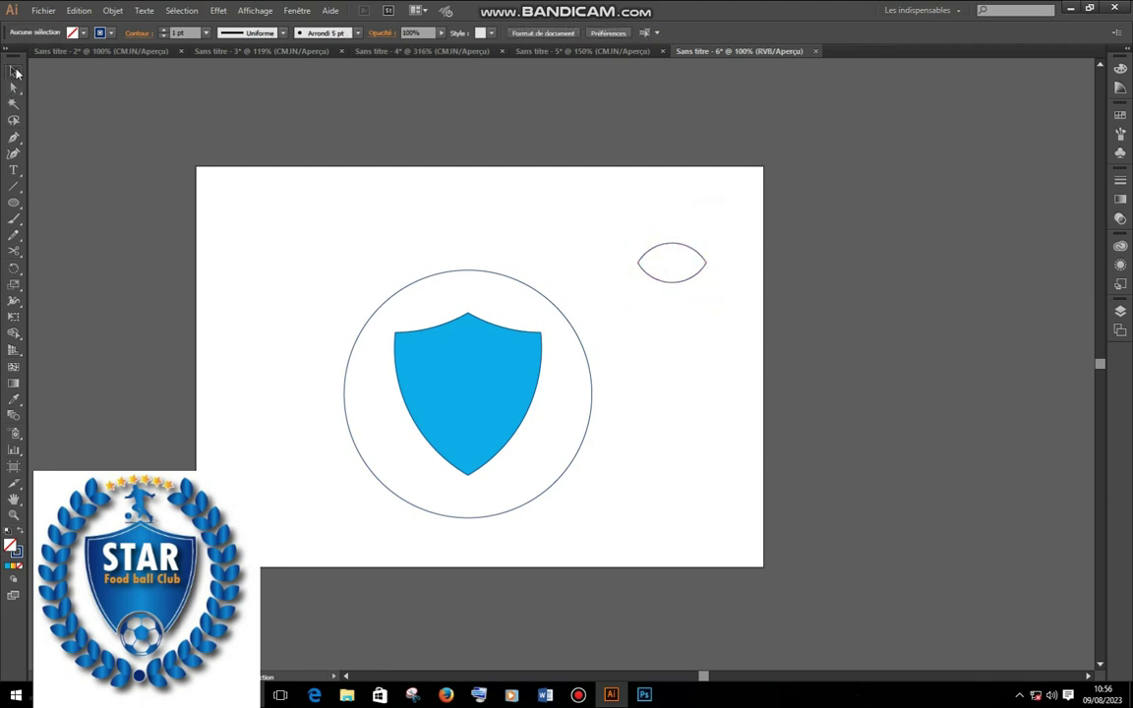
Fill the leaf shape with dark blue.
{"action": "left_click", "coordinate": [700, 258]}
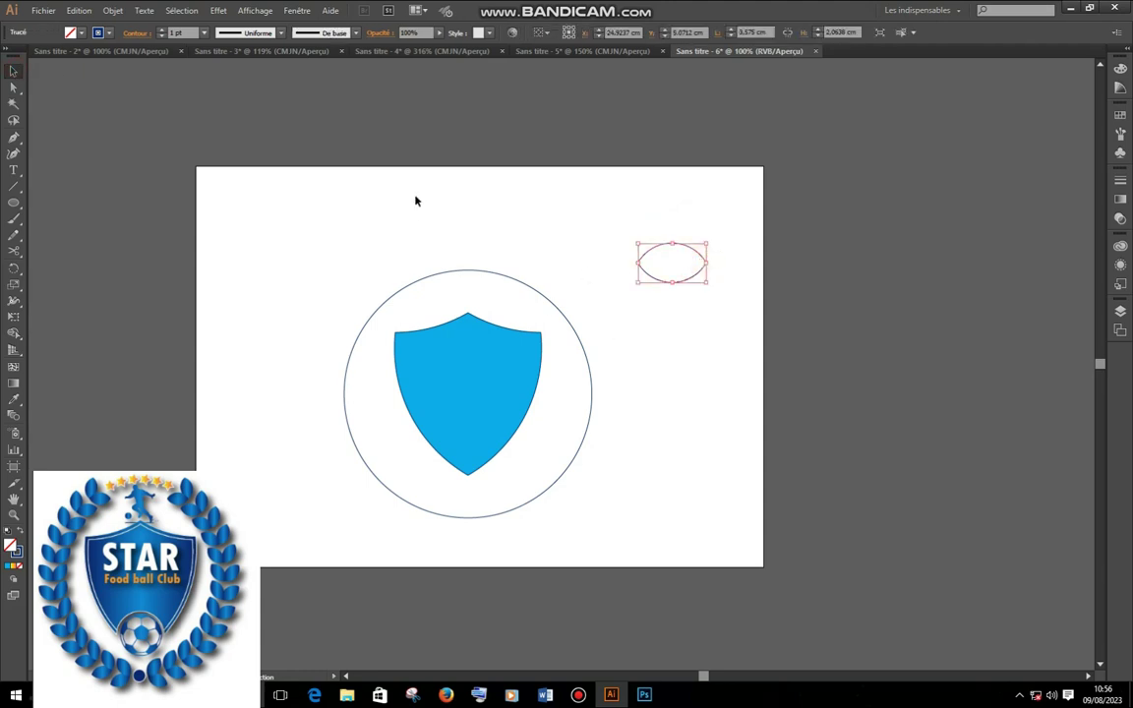
{"action": "left_click", "coordinate": [82, 33]}
{"action": "left_click", "coordinate": [66, 86]}
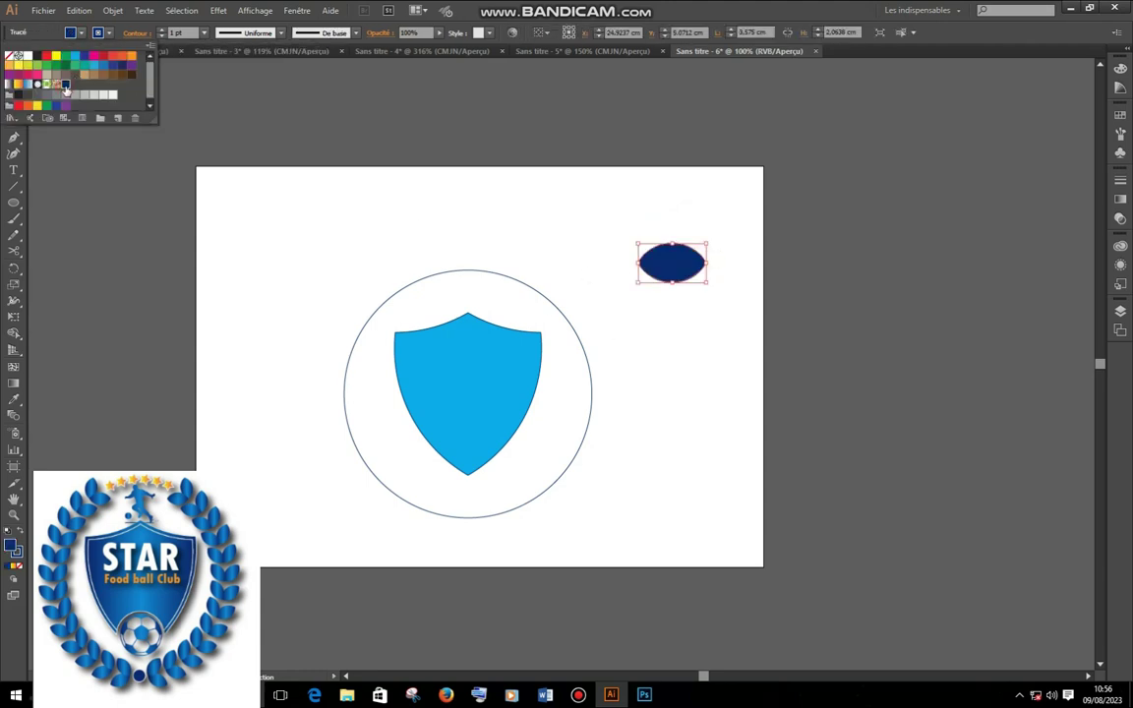
{"action": "left_click", "coordinate": [721, 323]}
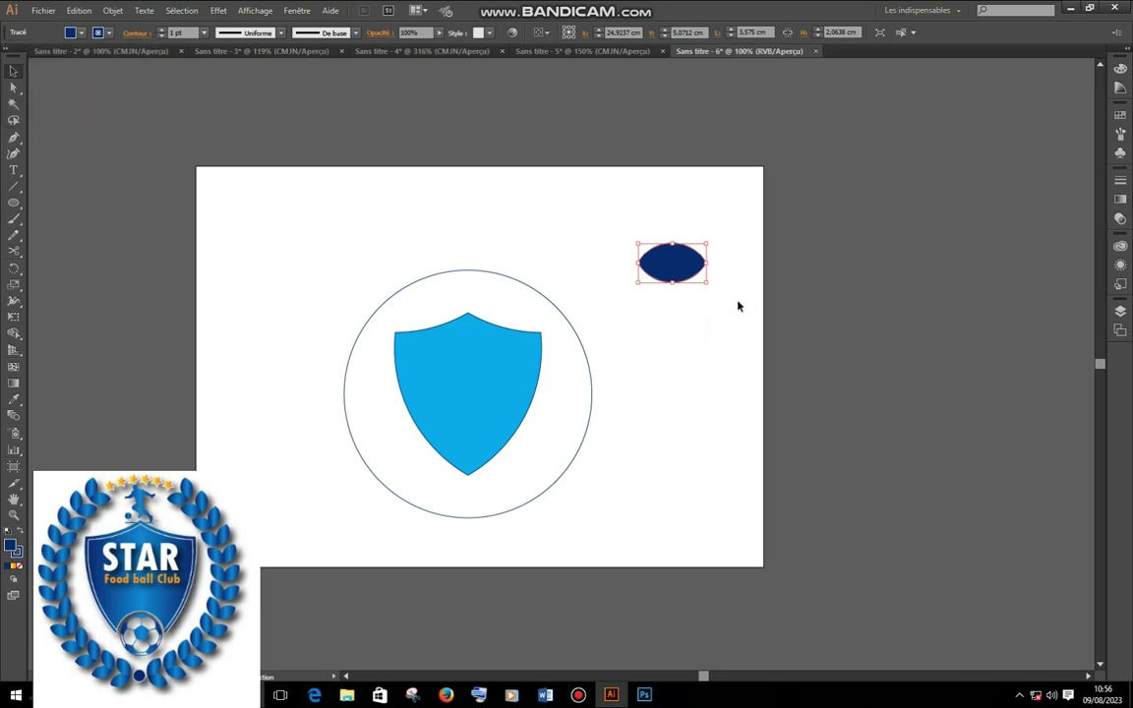
{"action": "left_click", "coordinate": [739, 298]}
Rotate the dark blue leaf counter-clockwise so that it points diagonally up to the right.
{"action": "left_click", "coordinate": [692, 276]}
{"action": "left_click_drag", "start_coordinate": [709, 287], "coordinate": [713, 253]}
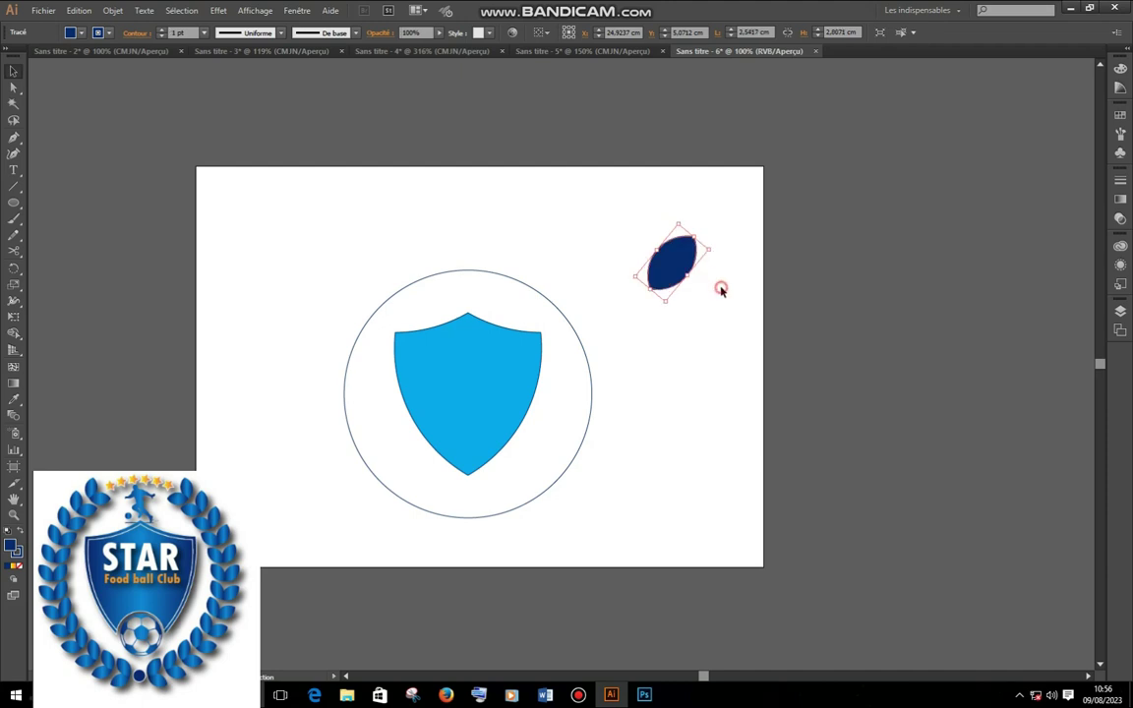
{"action": "left_click", "coordinate": [658, 322]}
Create a mirrored copy of the dark blue leaf across the vertical axis.
{"action": "left_click", "coordinate": [683, 260]}
{"action": "right_click", "coordinate": [685, 259]}
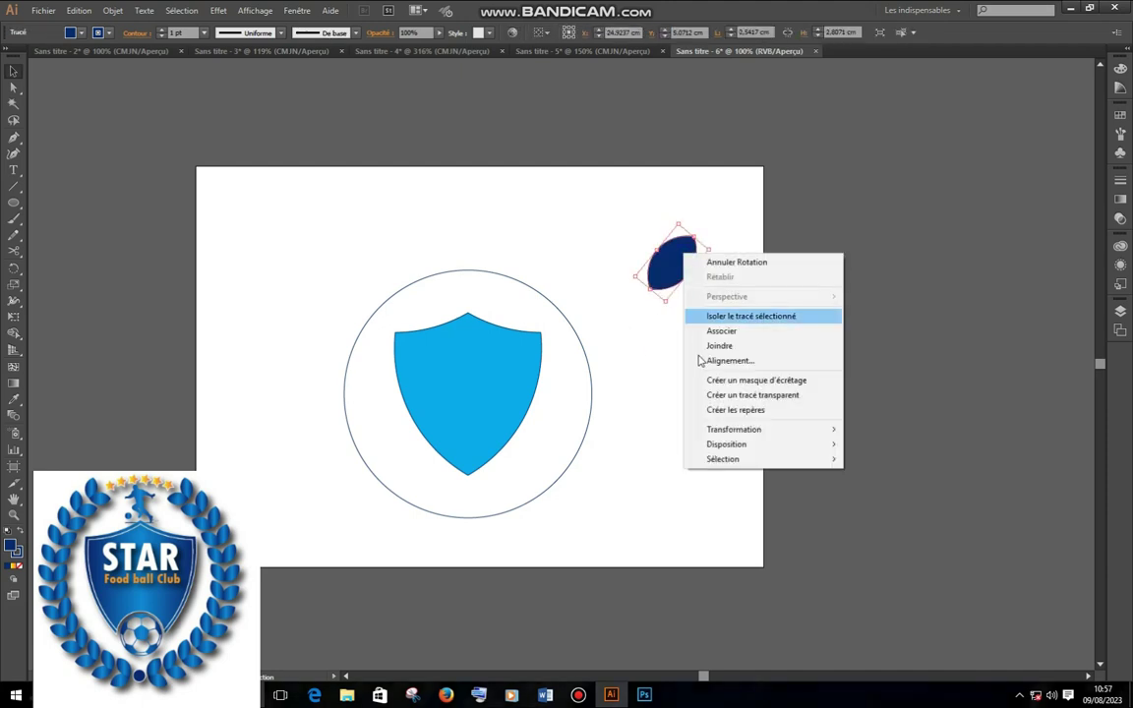
{"action": "mouse_move", "coordinate": [777, 434]}
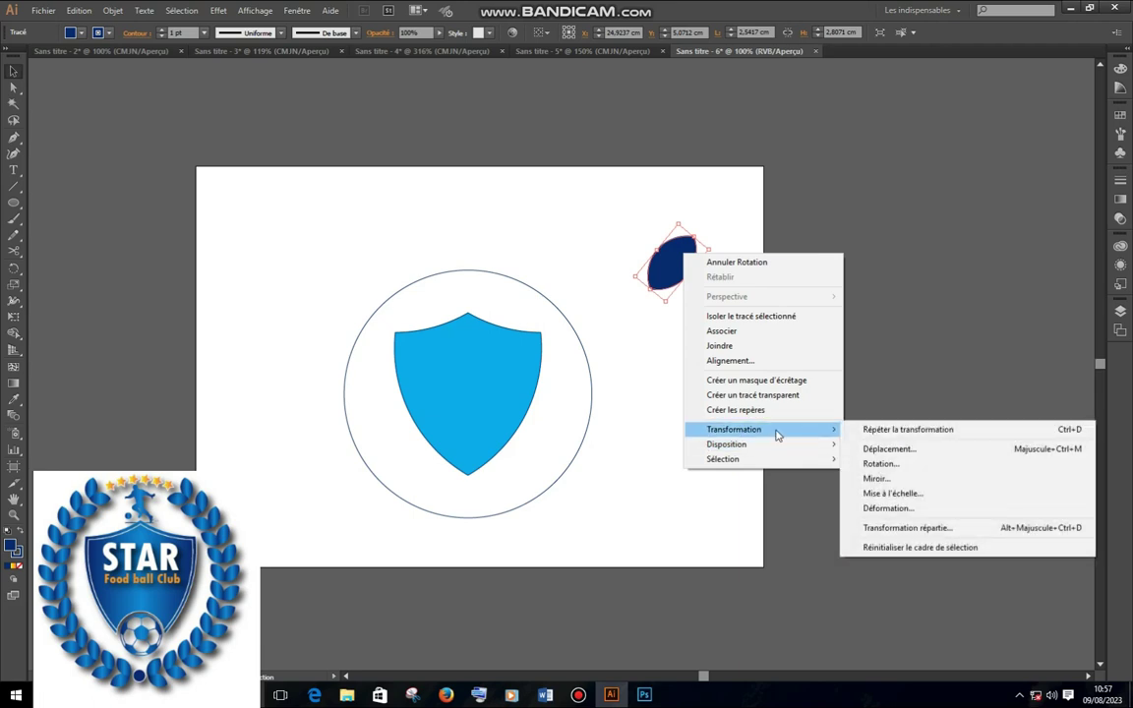
{"action": "left_click", "coordinate": [924, 487]}
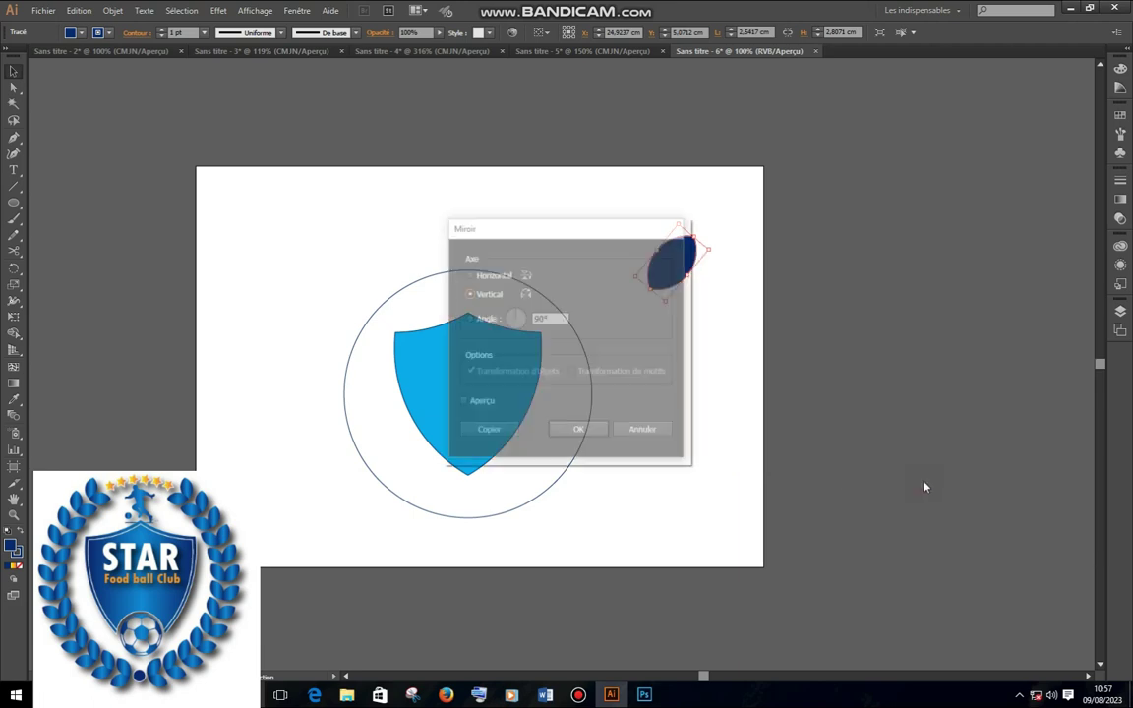
{"action": "left_click", "coordinate": [501, 433]}
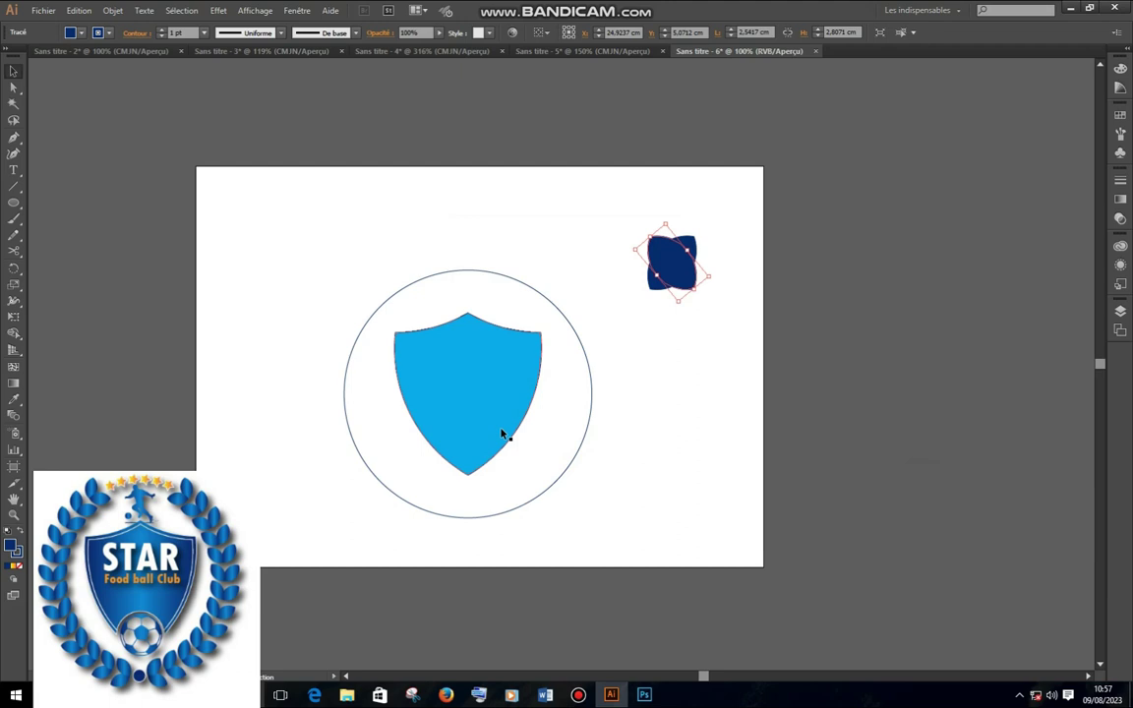
Shift the mirrored leaf horizontally to the left until the lower tips of both leaves meet in a V-shaped pair.
{"action": "key", "text": "Left"}
{"action": "key", "text": "Left"}
{"action": "key", "text": "Left"}
{"action": "key", "text": "Left"}
{"action": "key", "text": "Left"}
{"action": "key", "text": "Left"}
{"action": "key", "text": "Left"}
{"action": "key", "text": "Left"}
{"action": "key", "text": "Left"}
{"action": "key", "text": "Left"}
{"action": "key", "text": "Left"}
{"action": "key", "text": "Left"}
{"action": "key", "text": "Left"}
{"action": "key", "text": "Left"}
{"action": "key", "text": "Left"}
{"action": "key", "text": "Left"}
{"action": "key", "text": "Left"}
{"action": "key", "text": "Left"}
{"action": "key", "text": "Left"}
{"action": "key", "text": "Left"}
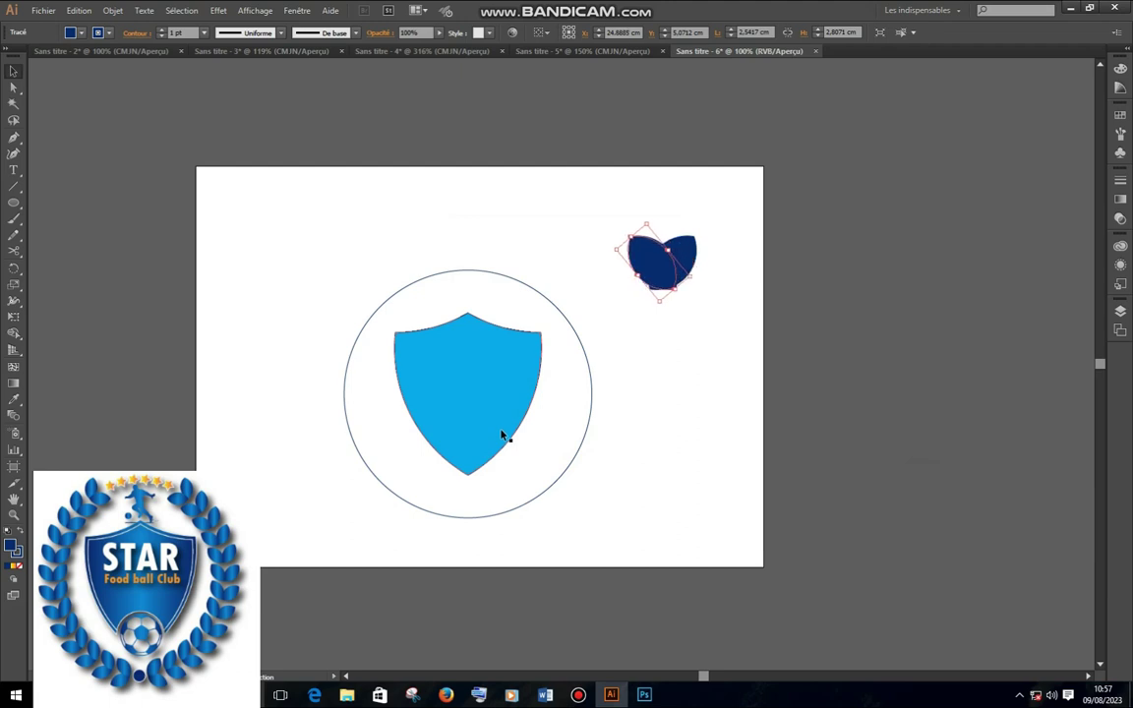
{"action": "key", "text": "Left"}
{"action": "key", "text": "Left"}
{"action": "key", "text": "Left"}
{"action": "key", "text": "Left"}
{"action": "key", "text": "Left"}
{"action": "key", "text": "Left"}
{"action": "key", "text": "Left"}
{"action": "key", "text": "Left"}
{"action": "key", "text": "Left"}
{"action": "key", "text": "Left"}
{"action": "key", "text": "Left"}
{"action": "key", "text": "Left"}
{"action": "key", "text": "Left"}
{"action": "key", "text": "Left"}
{"action": "key", "text": "Left"}
{"action": "key", "text": "Left"}
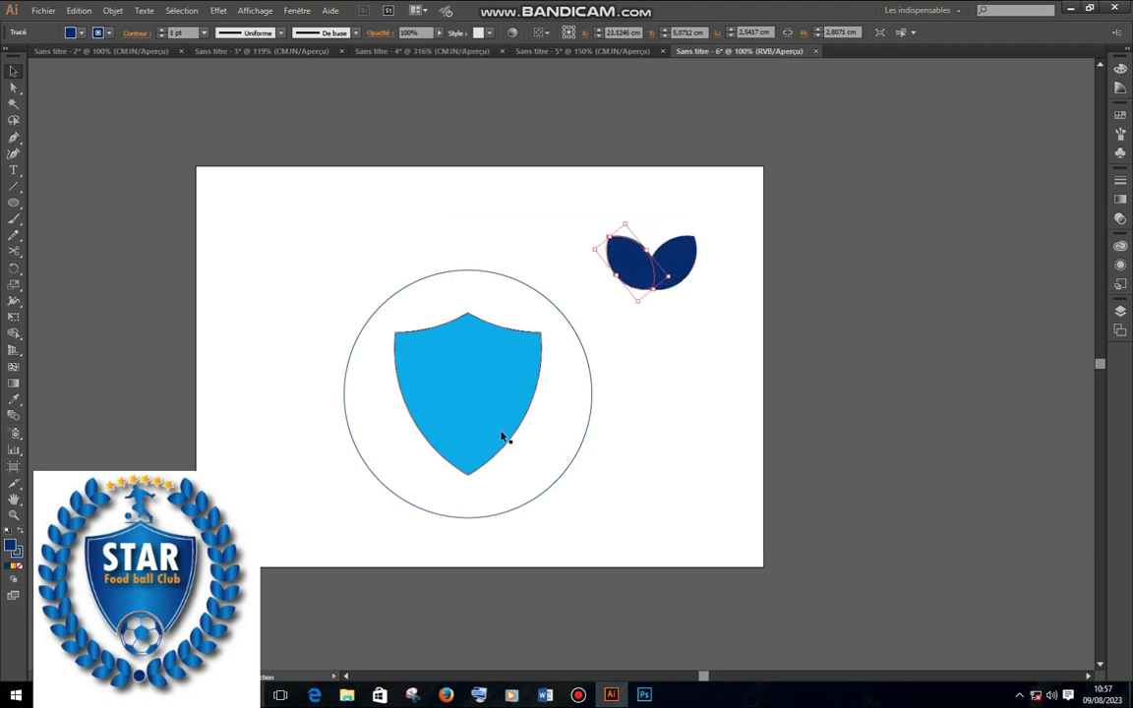
{"action": "key", "text": "Left"}
{"action": "key", "text": "Left"}
{"action": "key", "text": "Left"}
{"action": "key", "text": "Left"}
{"action": "key", "text": "Left"}
{"action": "key", "text": "Left"}
{"action": "key", "text": "Left"}
{"action": "key", "text": "Left"}
{"action": "key", "text": "Left"}
{"action": "key", "text": "Left"}
{"action": "key", "text": "Left"}
{"action": "key", "text": "Left"}
{"action": "key", "text": "Left"}
{"action": "key", "text": "Left"}
{"action": "key", "text": "Left"}
{"action": "key", "text": "Left"}
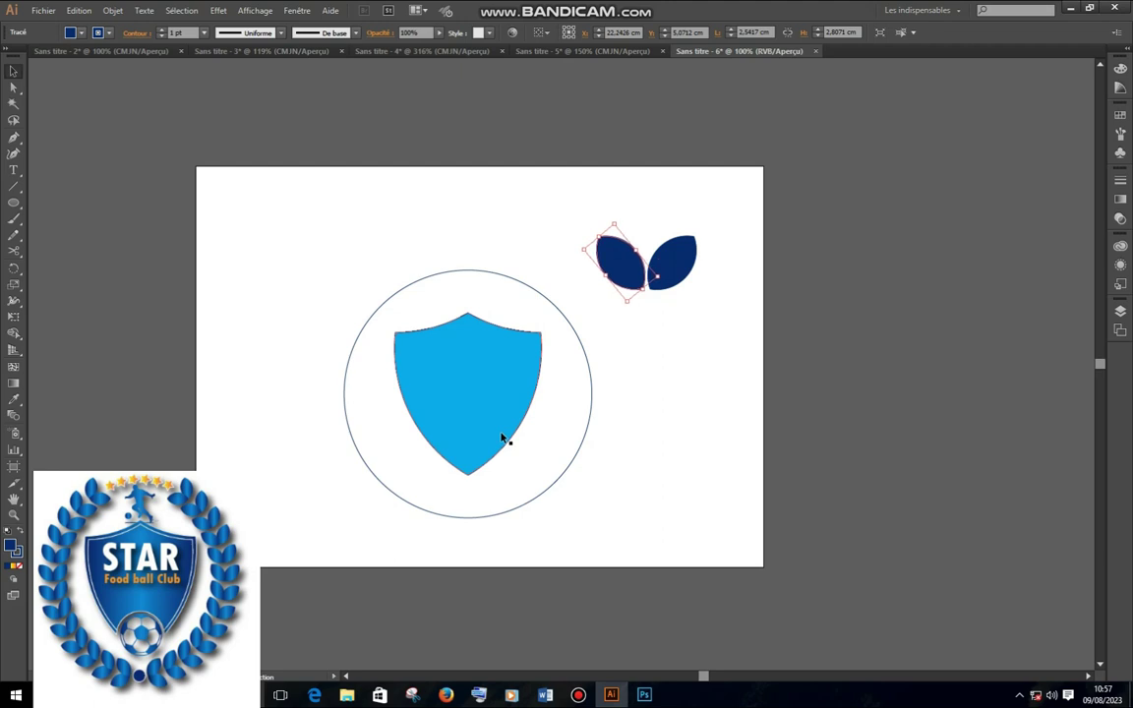
{"action": "key", "text": "Right"}
{"action": "key", "text": "Right"}
{"action": "key", "text": "Right"}
{"action": "key", "text": "Right"}
{"action": "key", "text": "Right"}
{"action": "key", "text": "Right"}
{"action": "key", "text": "Right"}
{"action": "key", "text": "Right"}
{"action": "key", "text": "Right"}
{"action": "key", "text": "Right"}
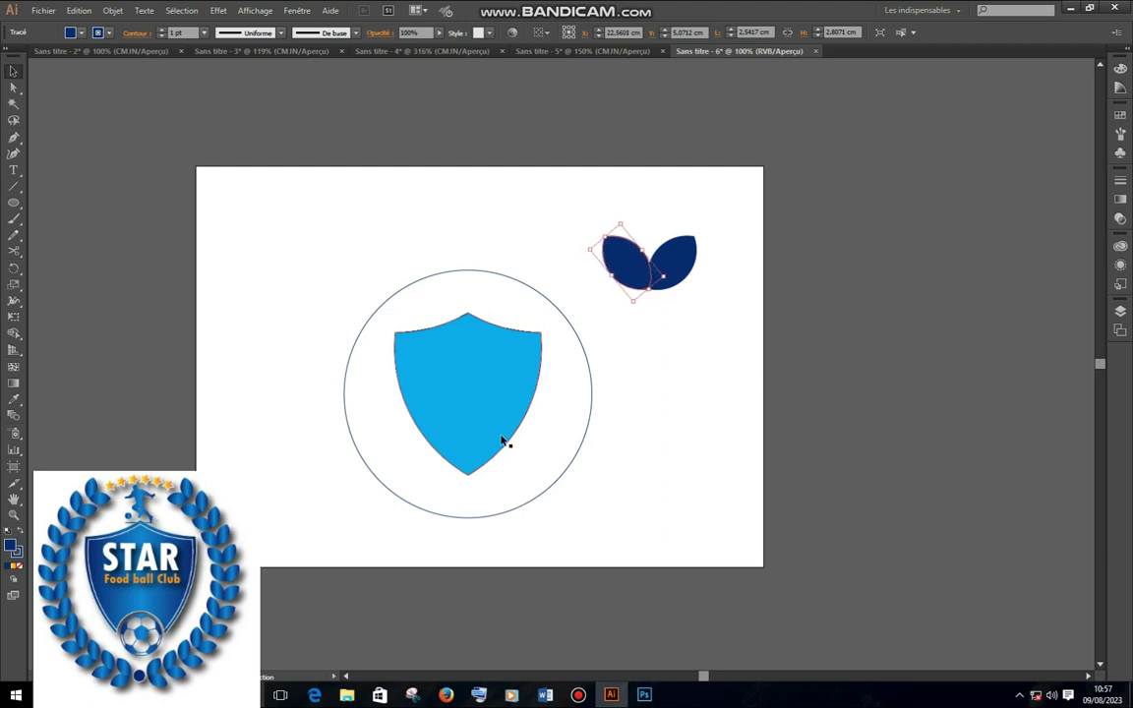
{"action": "left_click", "coordinate": [688, 428]}
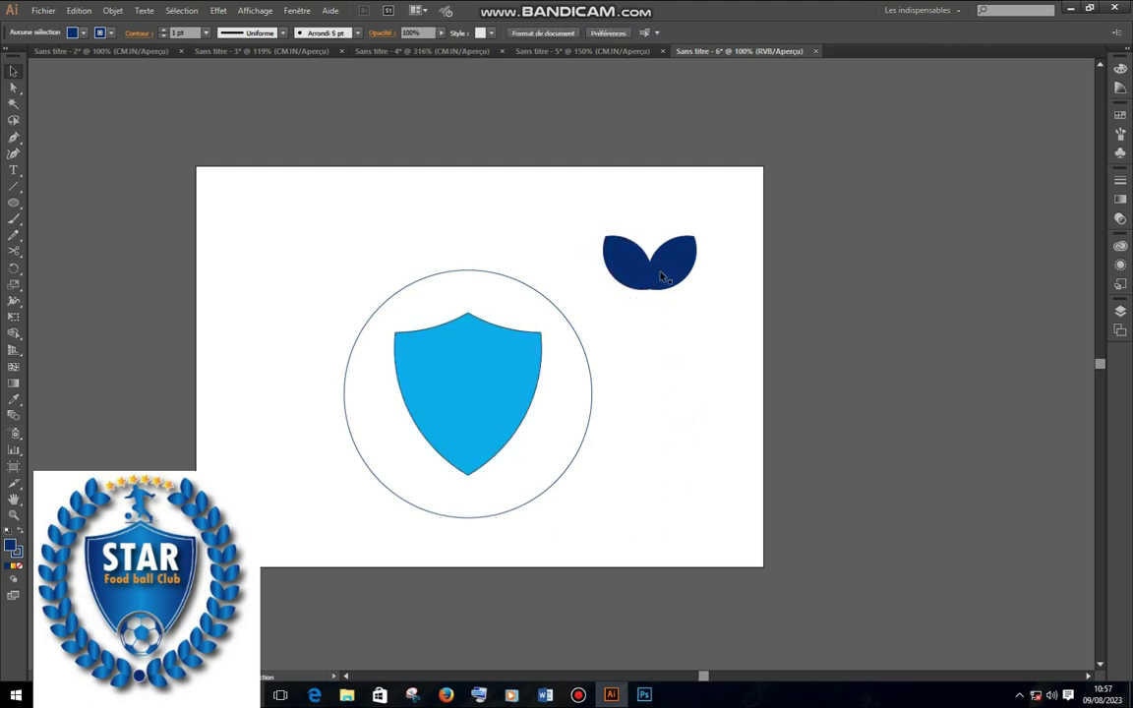
Scale both leaves down together to a little over a third of their size.
{"action": "left_click_drag", "start_coordinate": [587, 199], "coordinate": [729, 330]}
{"action": "left_click_drag", "start_coordinate": [697, 235], "coordinate": [650, 270]}
{"action": "left_click", "coordinate": [715, 314]}
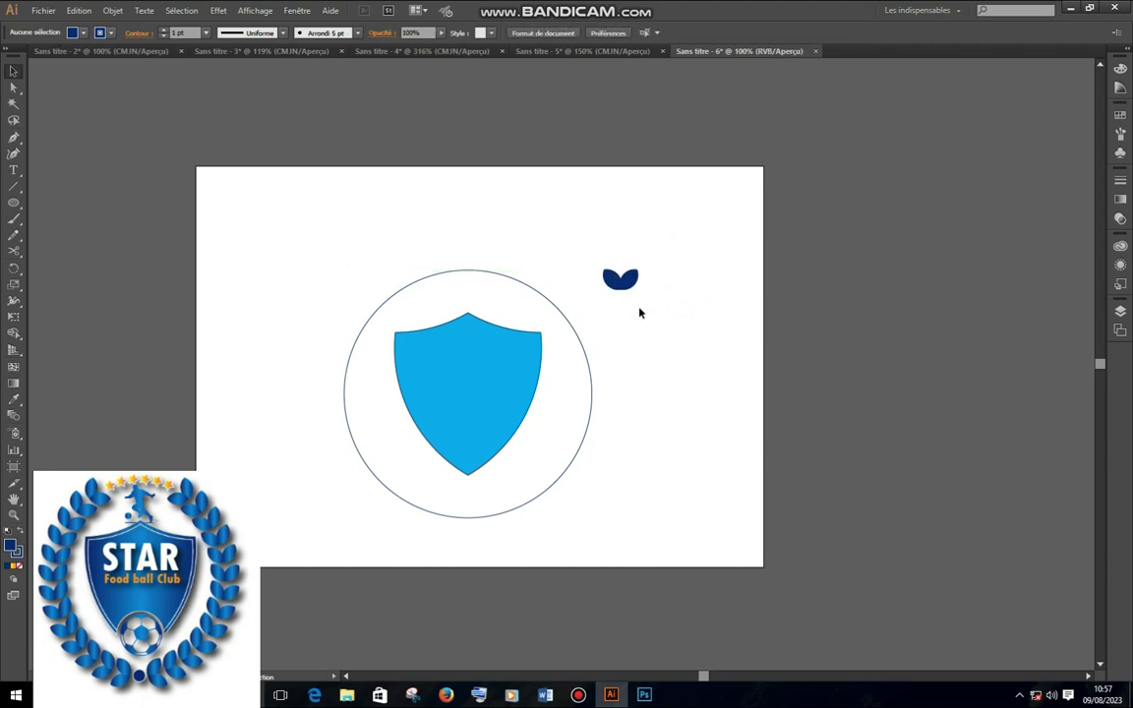
Group the two small leaves into one object.
{"action": "left_click", "coordinate": [627, 282]}
{"action": "left_click_drag", "start_coordinate": [686, 254], "coordinate": [597, 295]}
{"action": "right_click", "coordinate": [611, 284]}
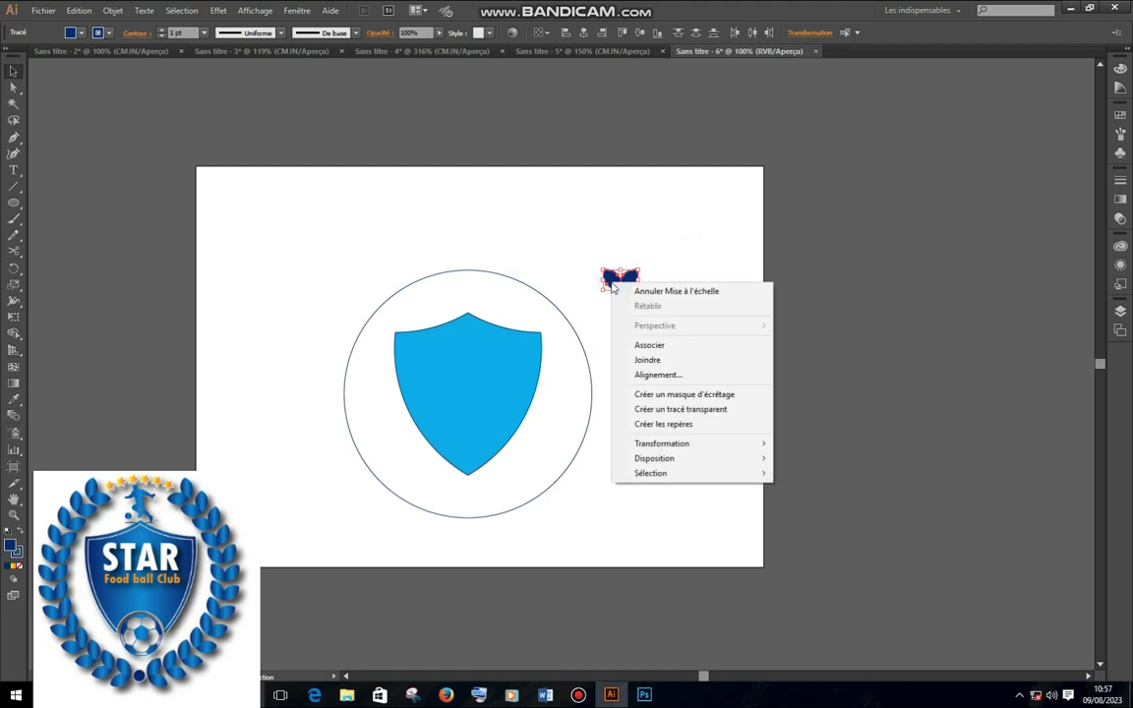
{"action": "left_click", "coordinate": [647, 345]}
{"action": "left_click", "coordinate": [678, 299]}
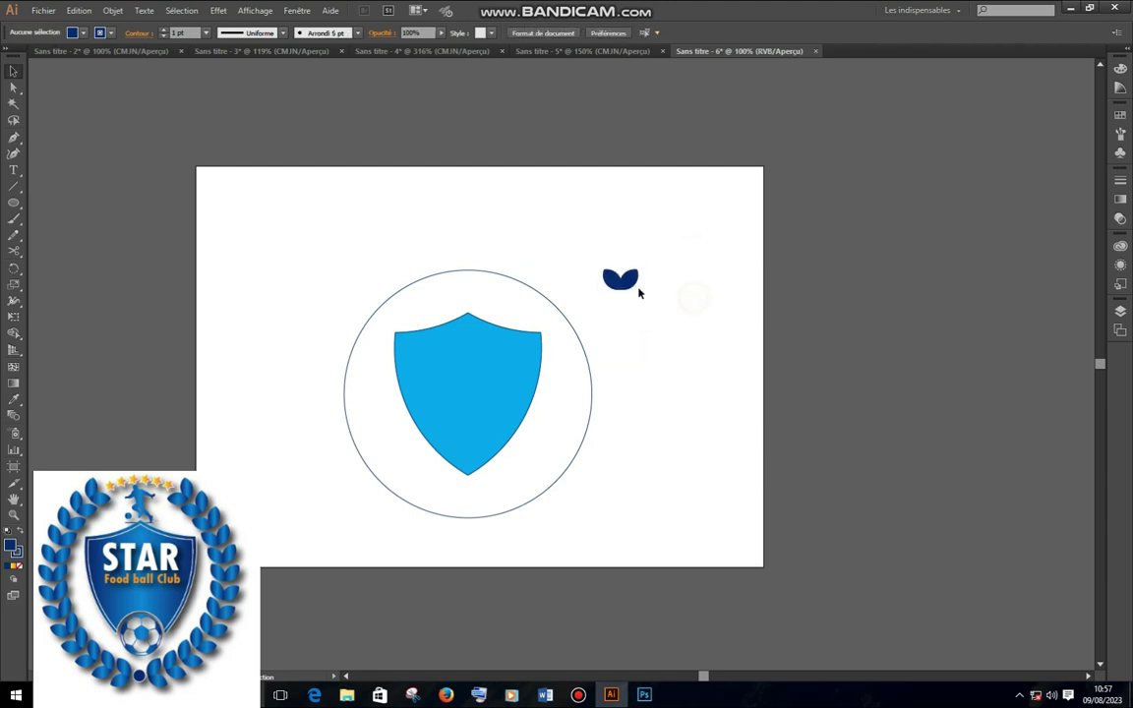
Place the leaf pair on the large circle's upper-right edge, rotated counter-clockwise so that it opens up to the left along the outline.
{"action": "left_click_drag", "start_coordinate": [634, 282], "coordinate": [557, 293]}
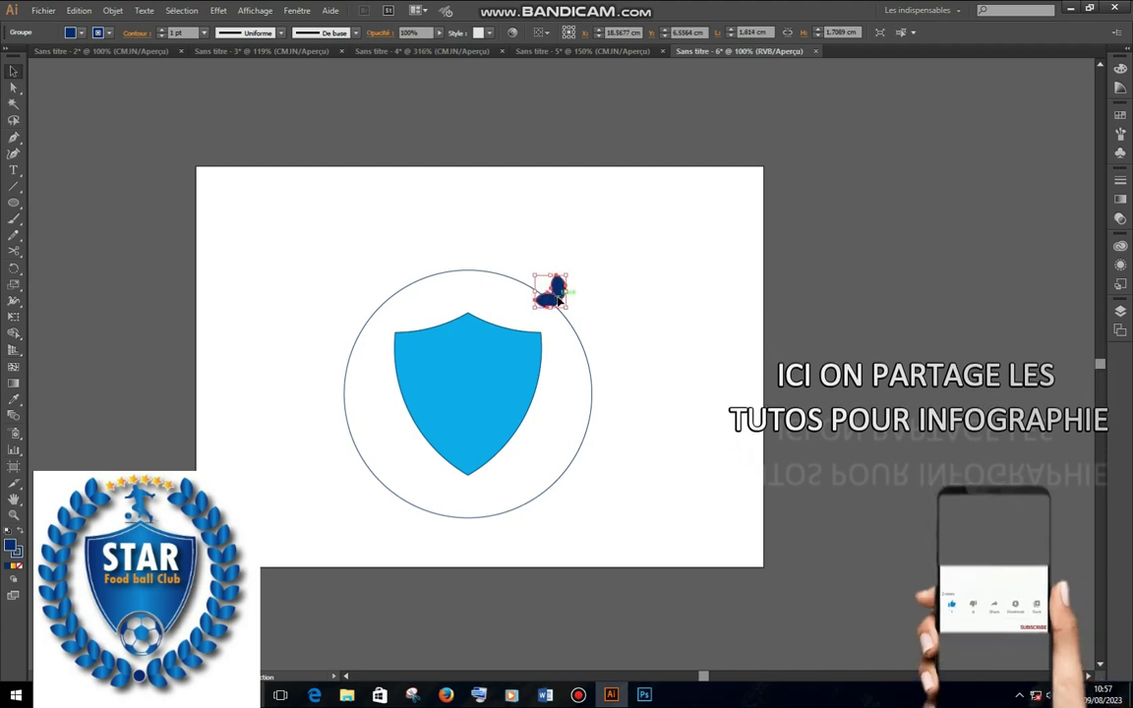
{"action": "left_click_drag", "start_coordinate": [558, 305], "coordinate": [546, 305]}
{"action": "left_click", "coordinate": [597, 313]}
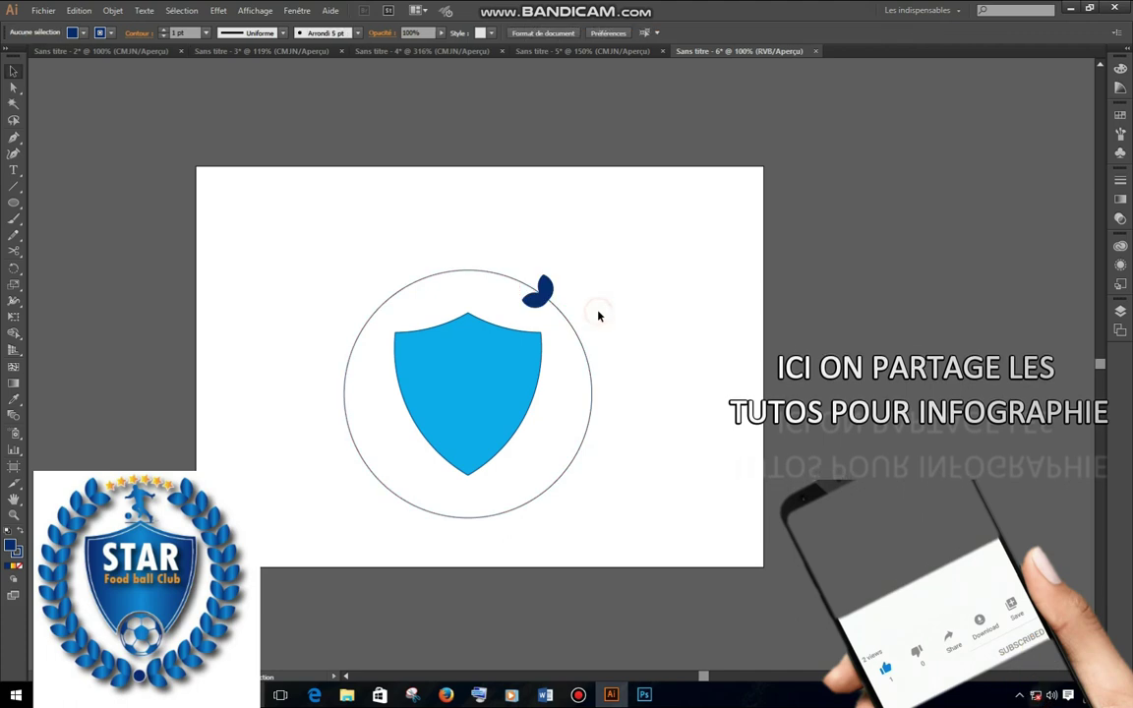
Rotate a copy of the leaf pair clockwise around the large circle's centre so that it sits directly beside the original.
{"action": "left_click", "coordinate": [540, 306]}
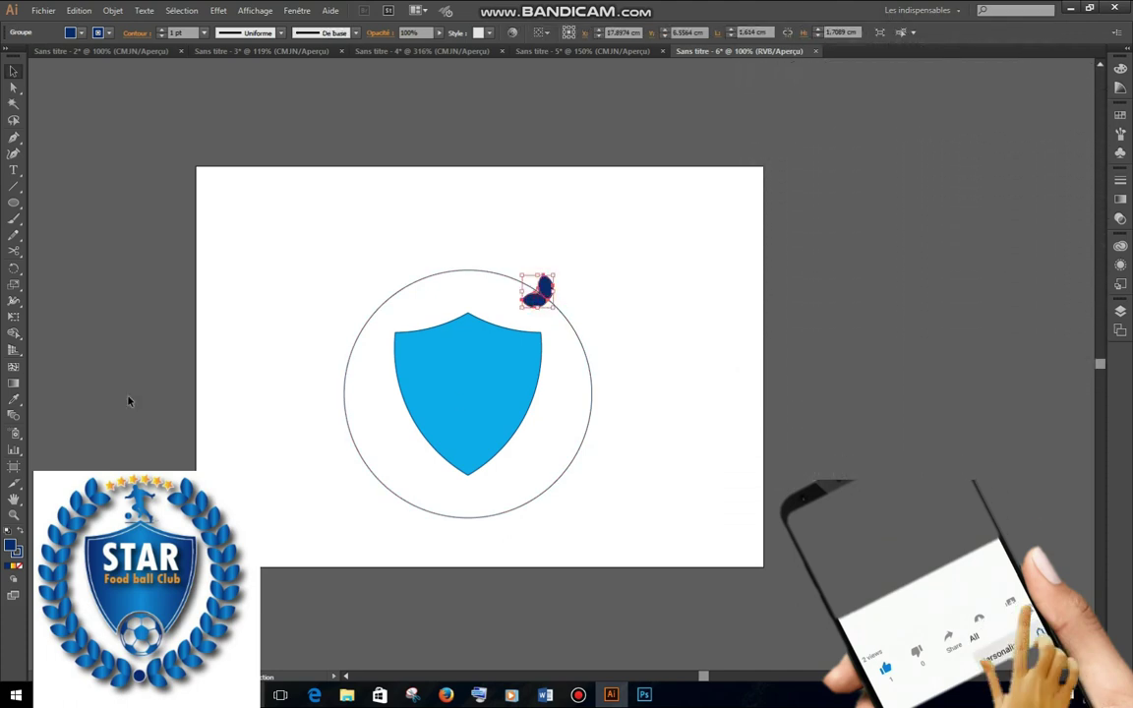
{"action": "left_click", "coordinate": [14, 267]}
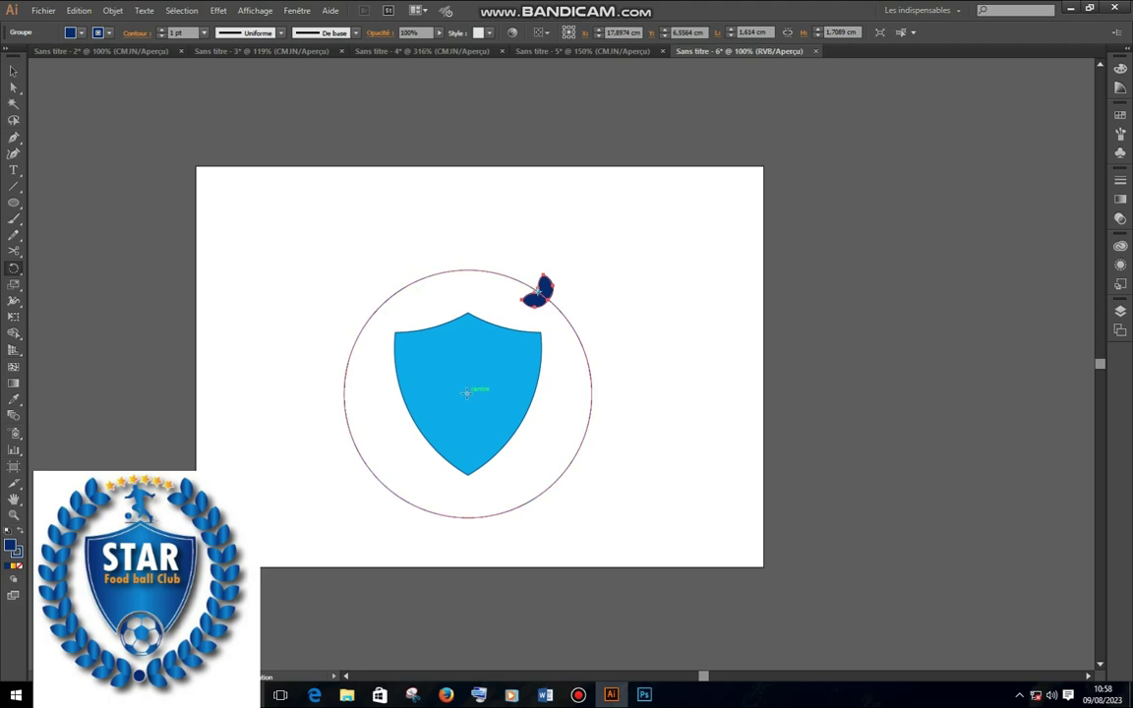
{"action": "left_click", "coordinate": [467, 393]}
{"action": "left_click_drag", "start_coordinate": [547, 292], "coordinate": [562, 315]}
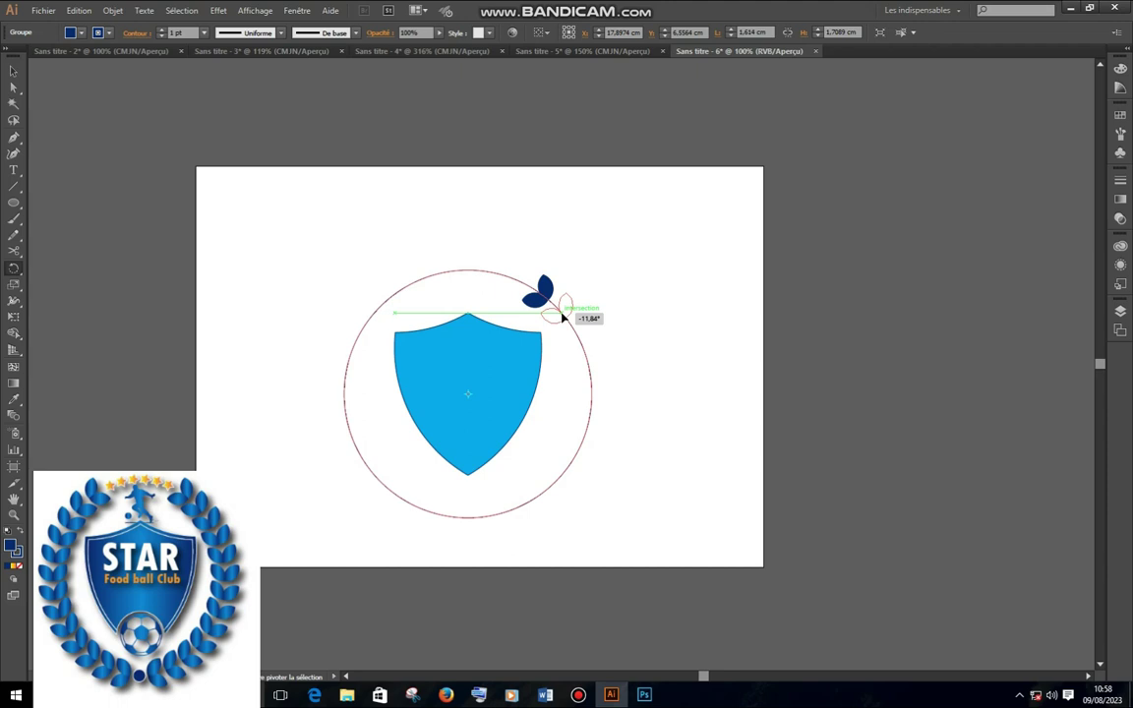
{"action": "key", "text": "alt"}
{"action": "left_click_drag", "start_coordinate": [561, 315], "coordinate": [561, 316]}
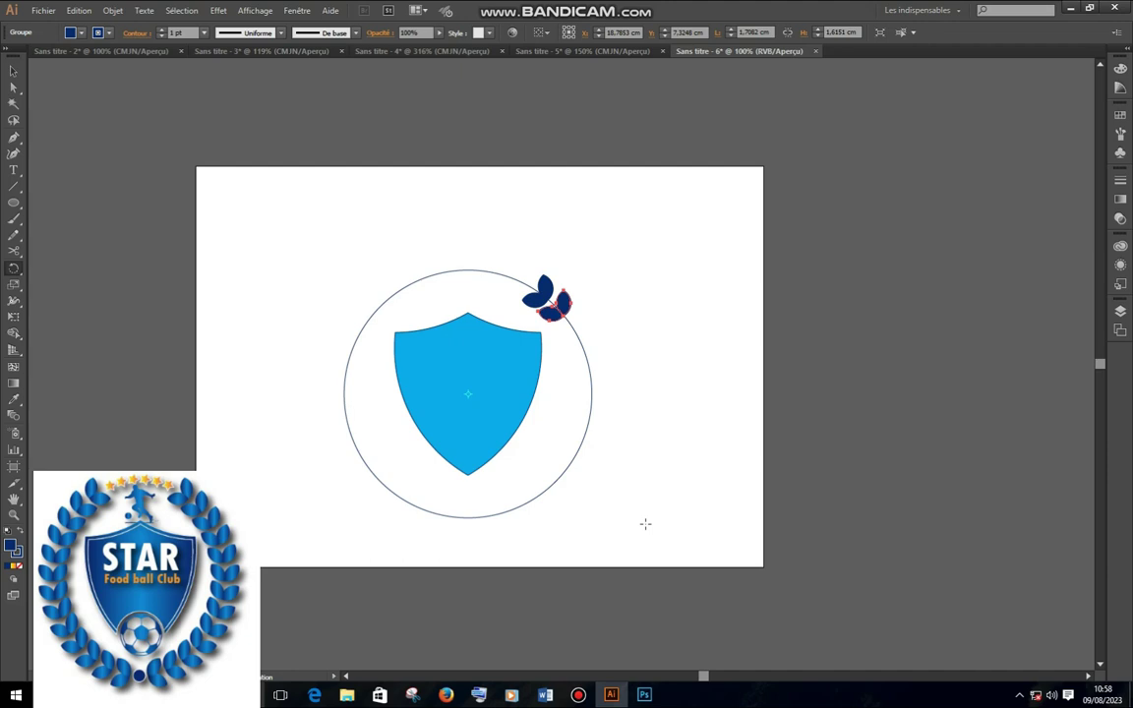
Repeat the rotated copy until leaf pairs line the circle's right side down to just right of its lowest point.
{"action": "key", "text": "ctrl+d"}
{"action": "key", "text": "ctrl+d"}
{"action": "key", "text": "ctrl+d"}
{"action": "key", "text": "ctrl+d"}
{"action": "key", "text": "ctrl+d"}
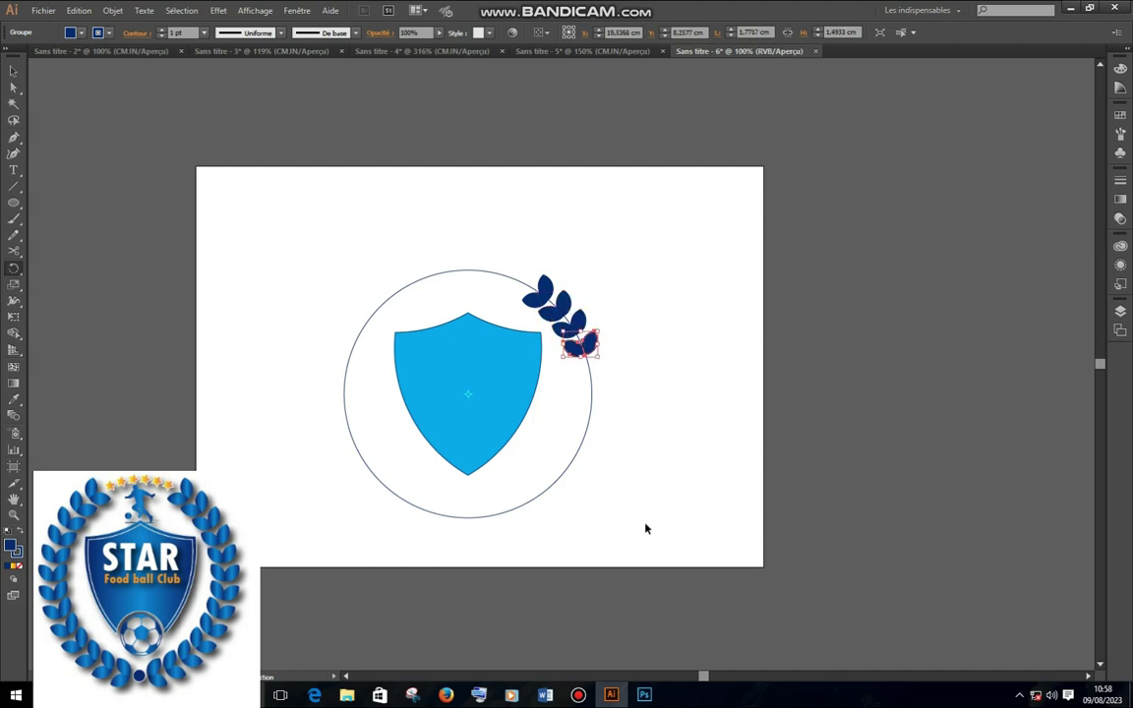
{"action": "key", "text": "ctrl+d"}
{"action": "key", "text": "ctrl+d"}
{"action": "key", "text": "ctrl+d"}
{"action": "key", "text": "ctrl+d"}
{"action": "key", "text": "ctrl+d"}
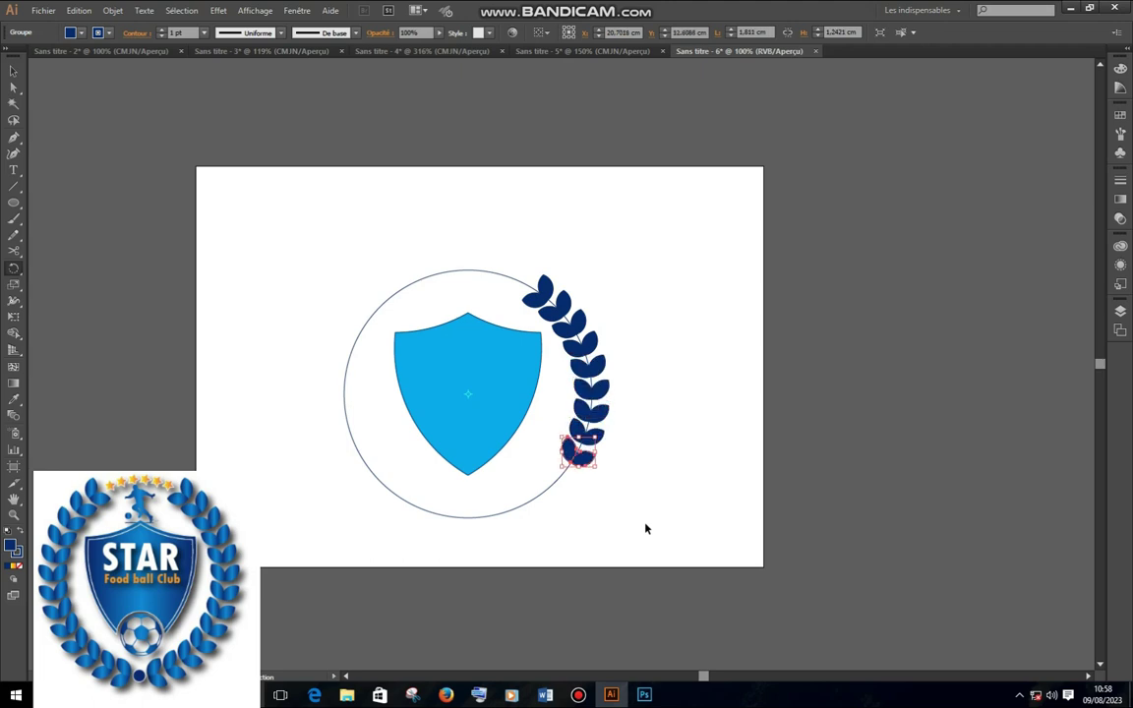
{"action": "key", "text": "ctrl+d"}
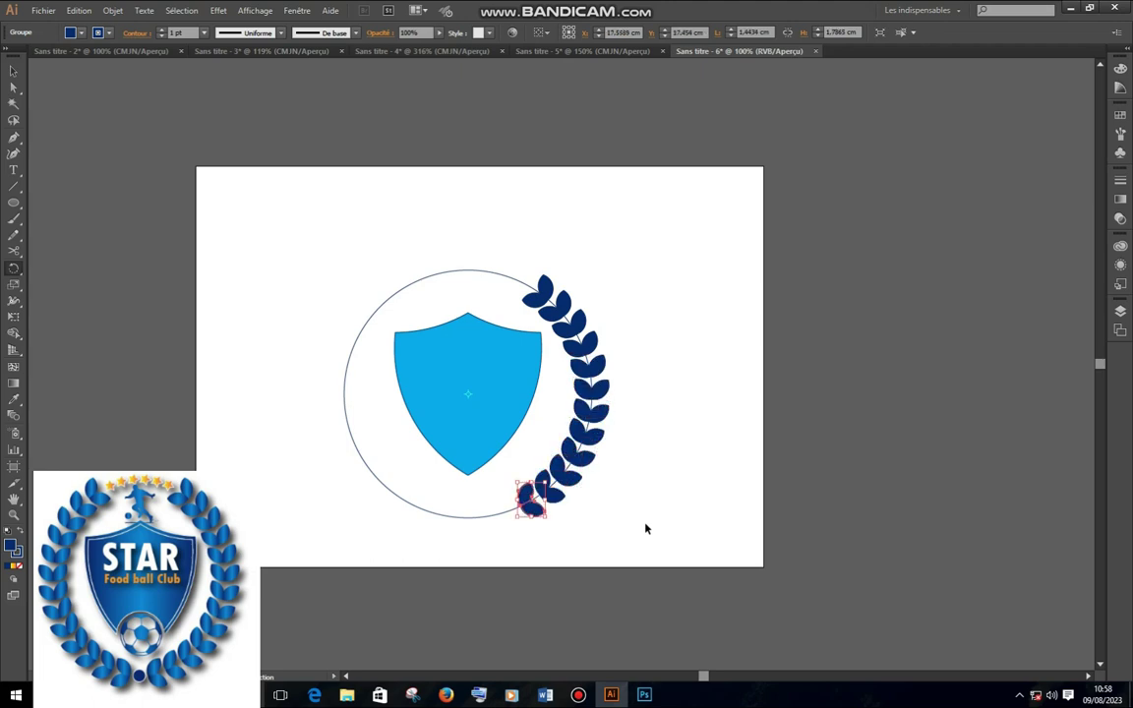
{"action": "key", "text": "ctrl+d"}
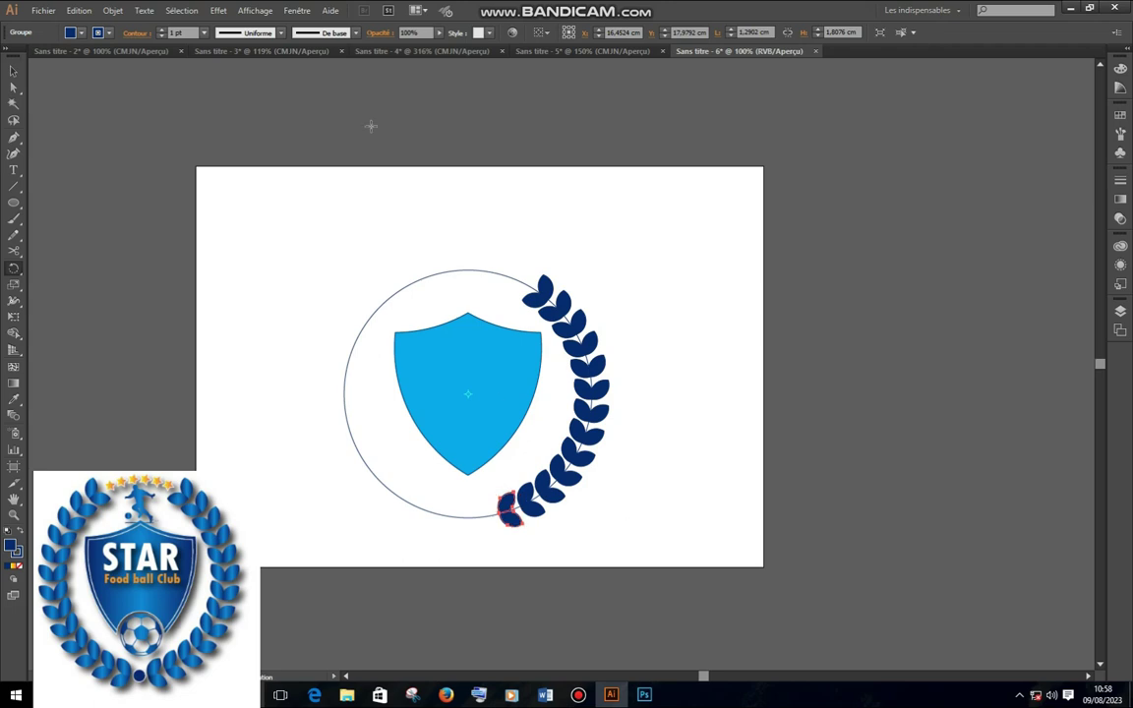
Delete the large guide circle and move the shield left, clear of the leaves.
{"action": "left_click", "coordinate": [12, 71]}
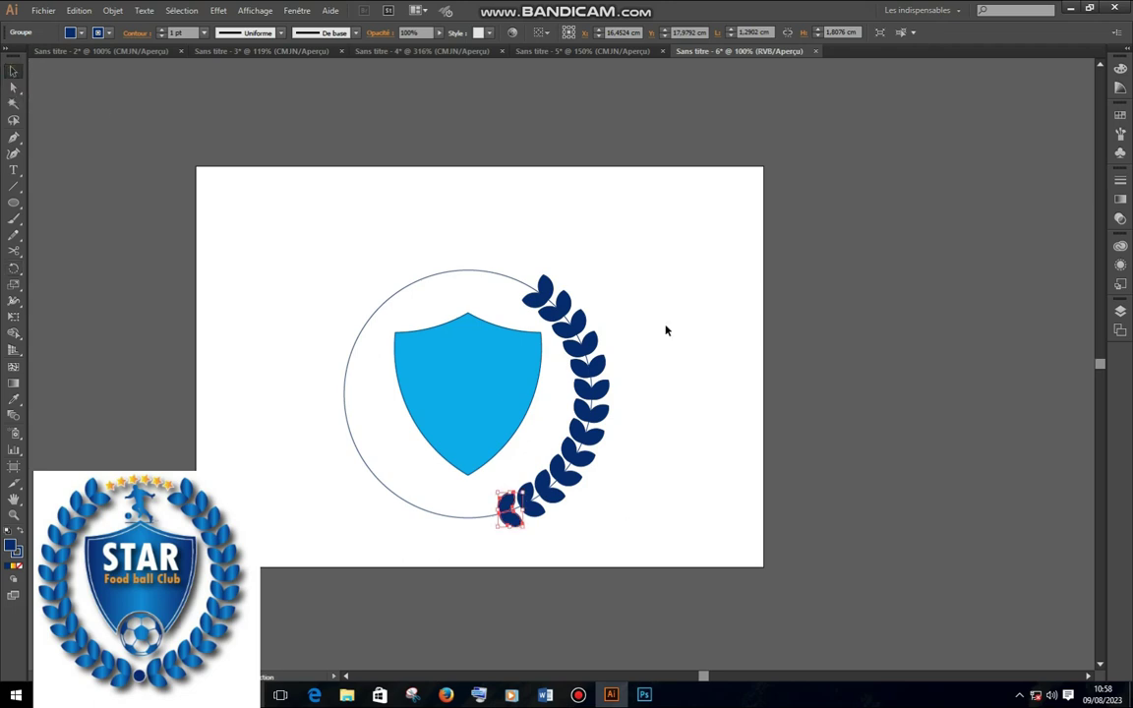
{"action": "left_click", "coordinate": [658, 315]}
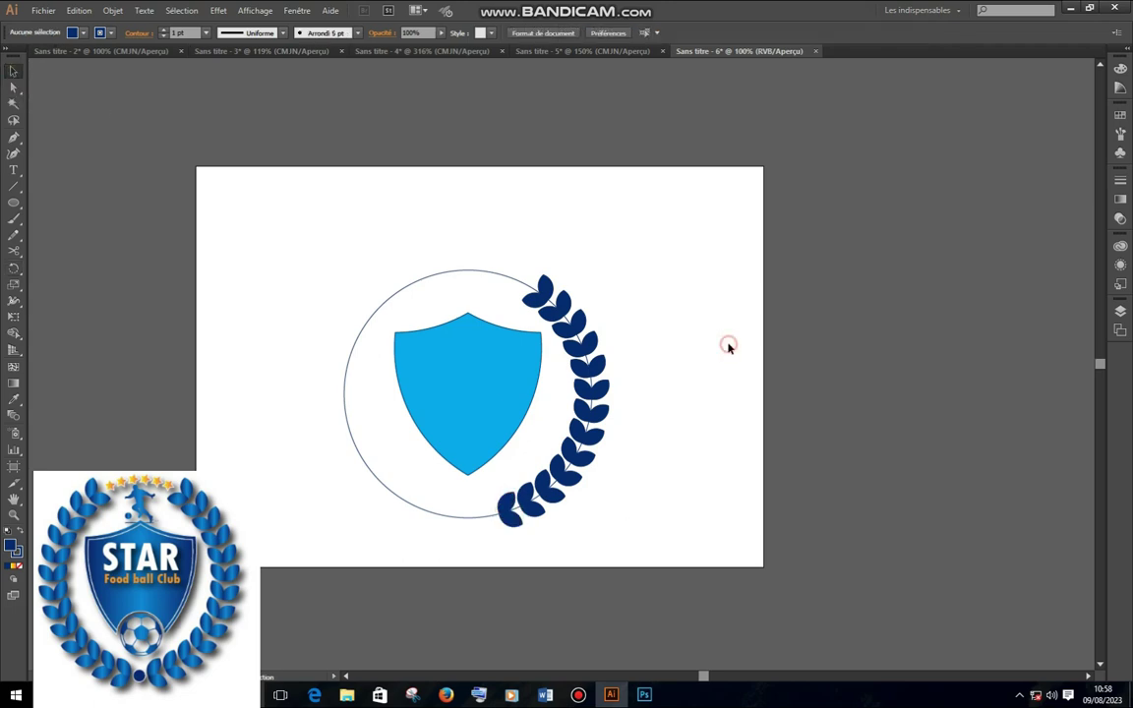
{"action": "left_click", "coordinate": [483, 278]}
{"action": "key", "text": "Delete"}
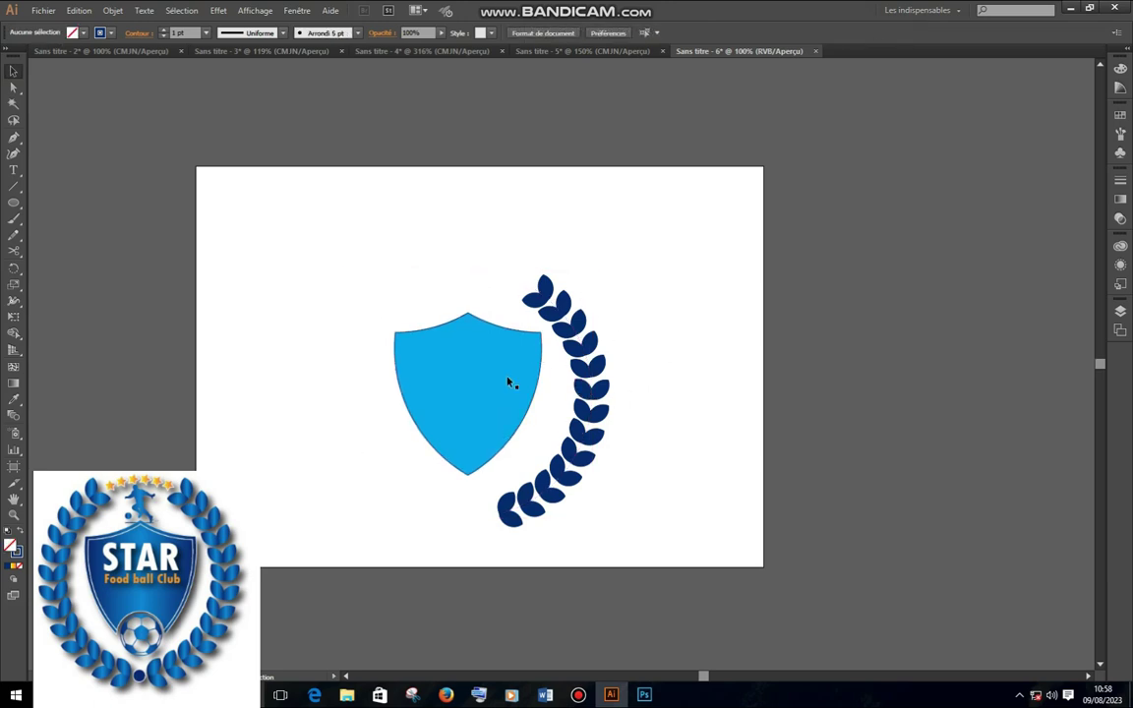
{"action": "left_click_drag", "start_coordinate": [487, 385], "coordinate": [365, 386]}
Group all the leaf pairs of the right half-wreath into one object.
{"action": "left_click_drag", "start_coordinate": [703, 253], "coordinate": [498, 526]}
{"action": "right_click", "coordinate": [524, 499]}
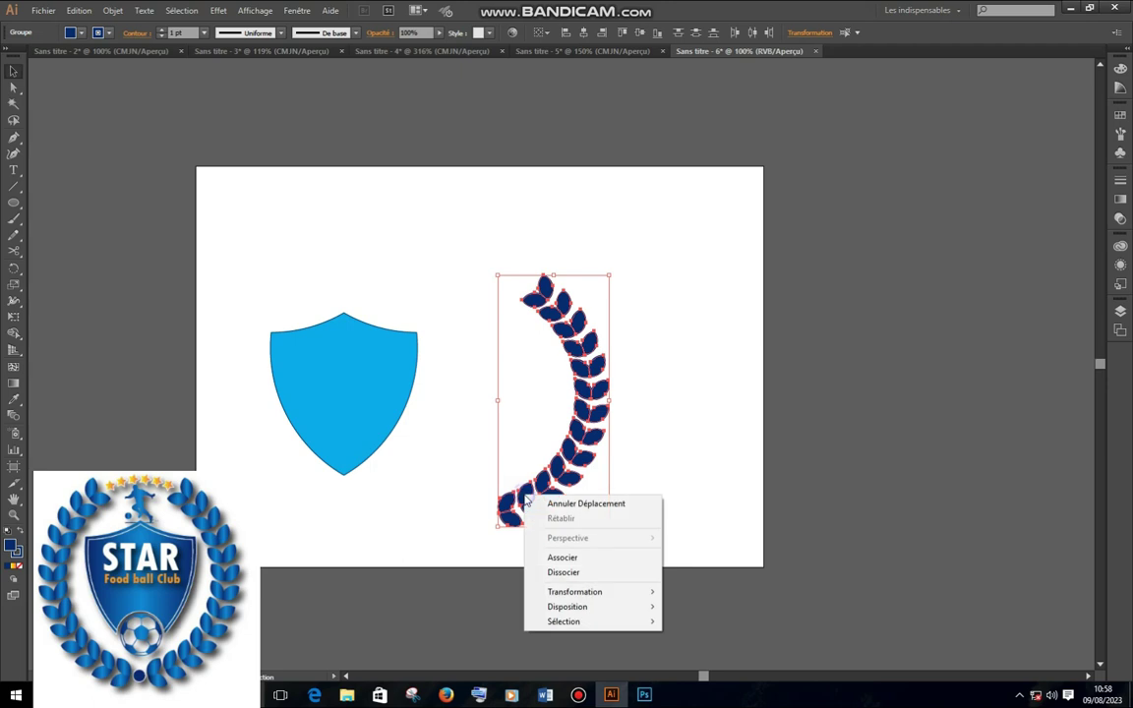
{"action": "left_click", "coordinate": [587, 558]}
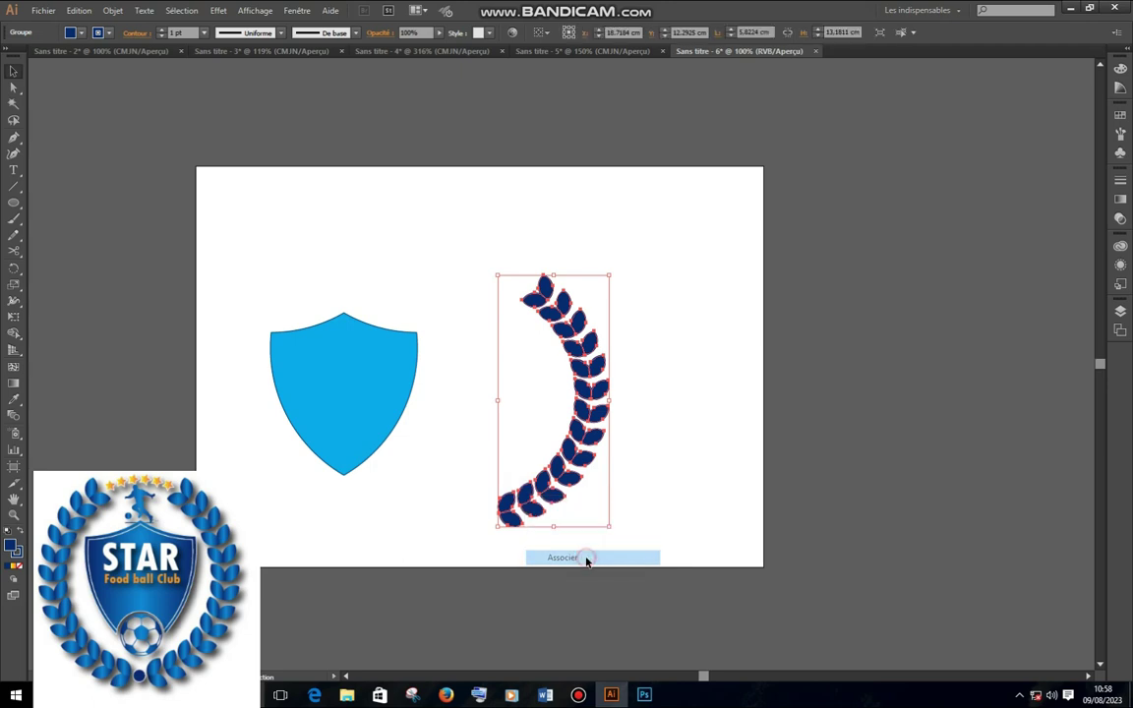
{"action": "left_click", "coordinate": [648, 457]}
Create a mirrored copy of the half-wreath across the vertical axis.
{"action": "left_click", "coordinate": [593, 418]}
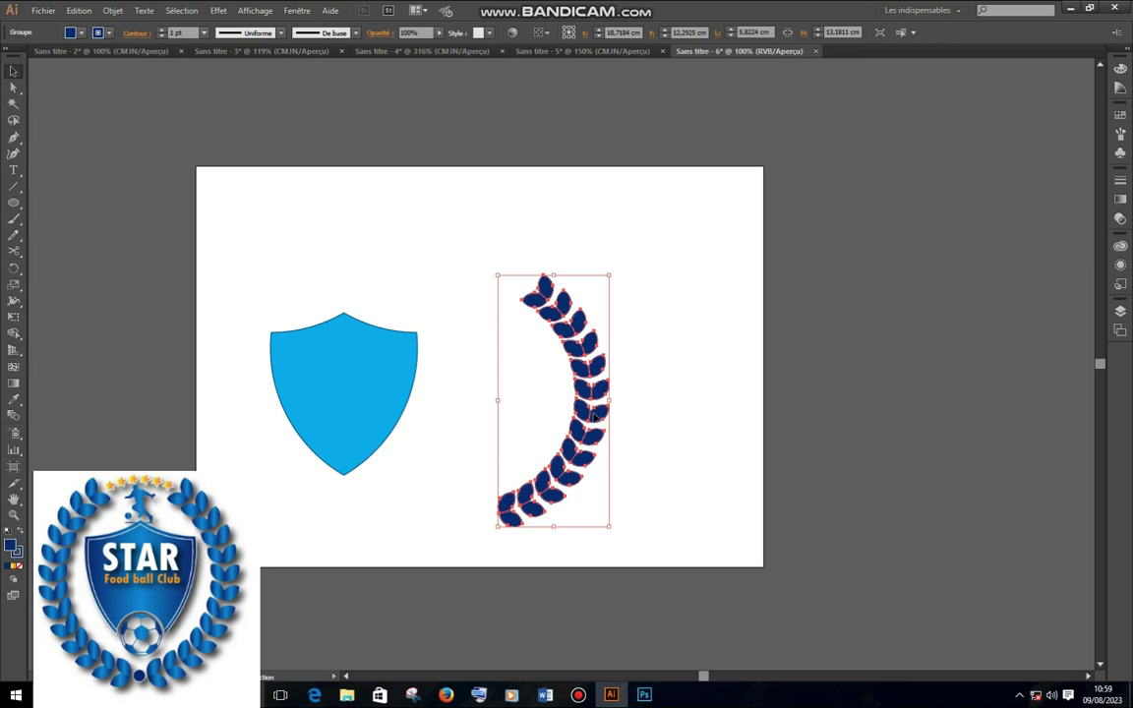
{"action": "right_click", "coordinate": [594, 416]}
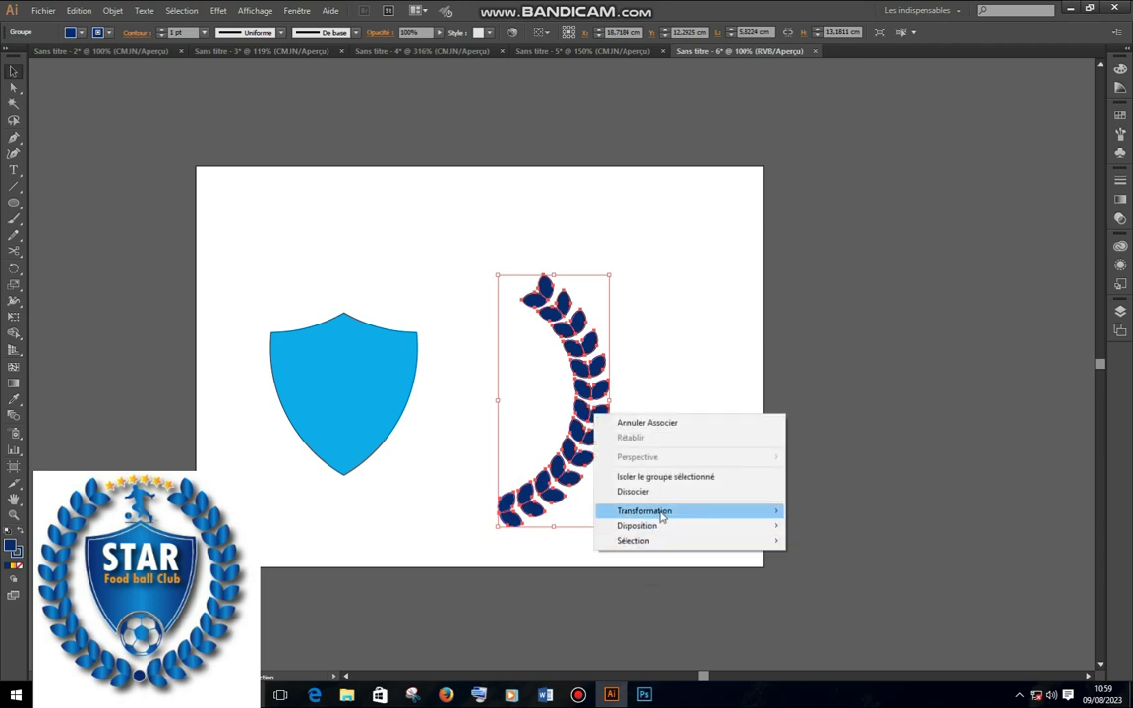
{"action": "mouse_move", "coordinate": [661, 511]}
{"action": "left_click", "coordinate": [842, 561]}
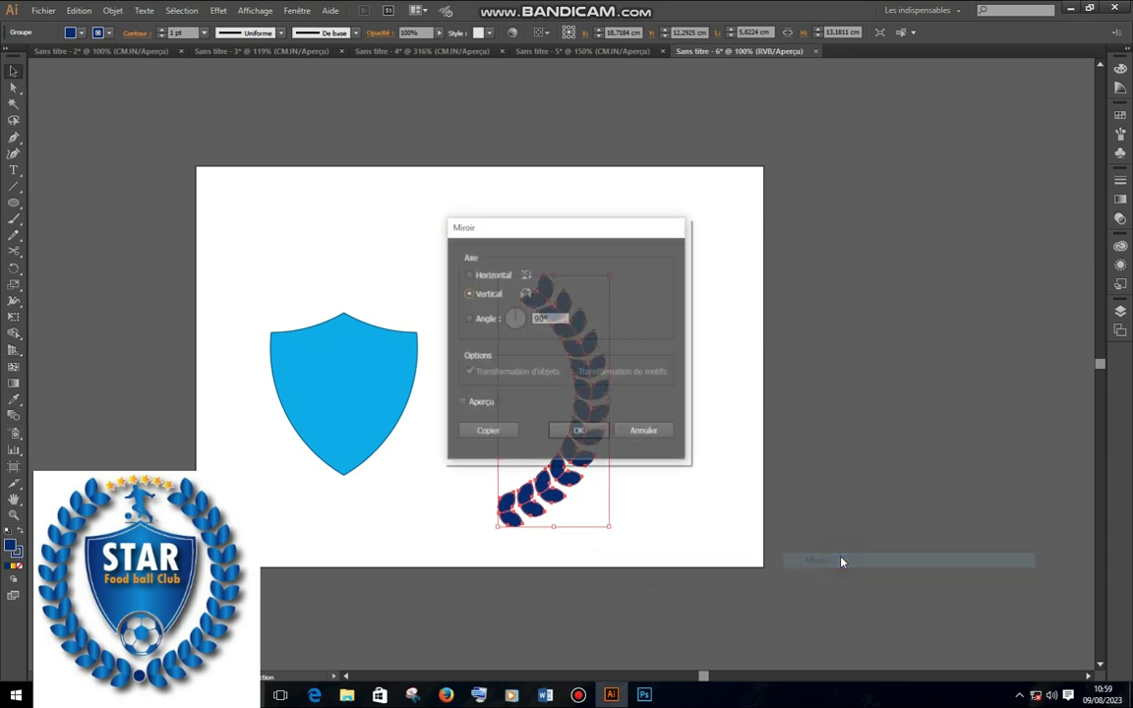
{"action": "left_click", "coordinate": [505, 434]}
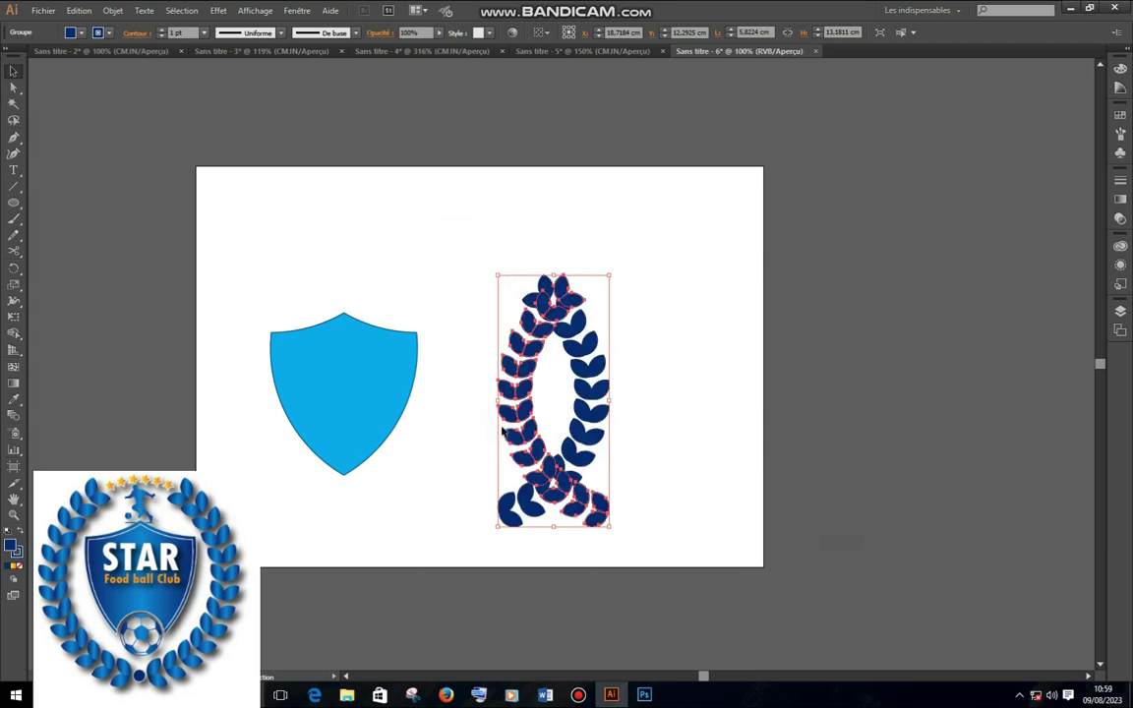
Move the mirrored half-wreath left until the two halves form a wreath with a small gap at its lowest point.
{"action": "key", "text": "Left"}
{"action": "key", "text": "Left"}
{"action": "key", "text": "Left"}
{"action": "key", "text": "Left"}
{"action": "key", "text": "Left"}
{"action": "key", "text": "Left"}
{"action": "key", "text": "Left"}
{"action": "key", "text": "Left"}
{"action": "key", "text": "Left"}
{"action": "key", "text": "Left"}
{"action": "key", "text": "Left"}
{"action": "key", "text": "Left"}
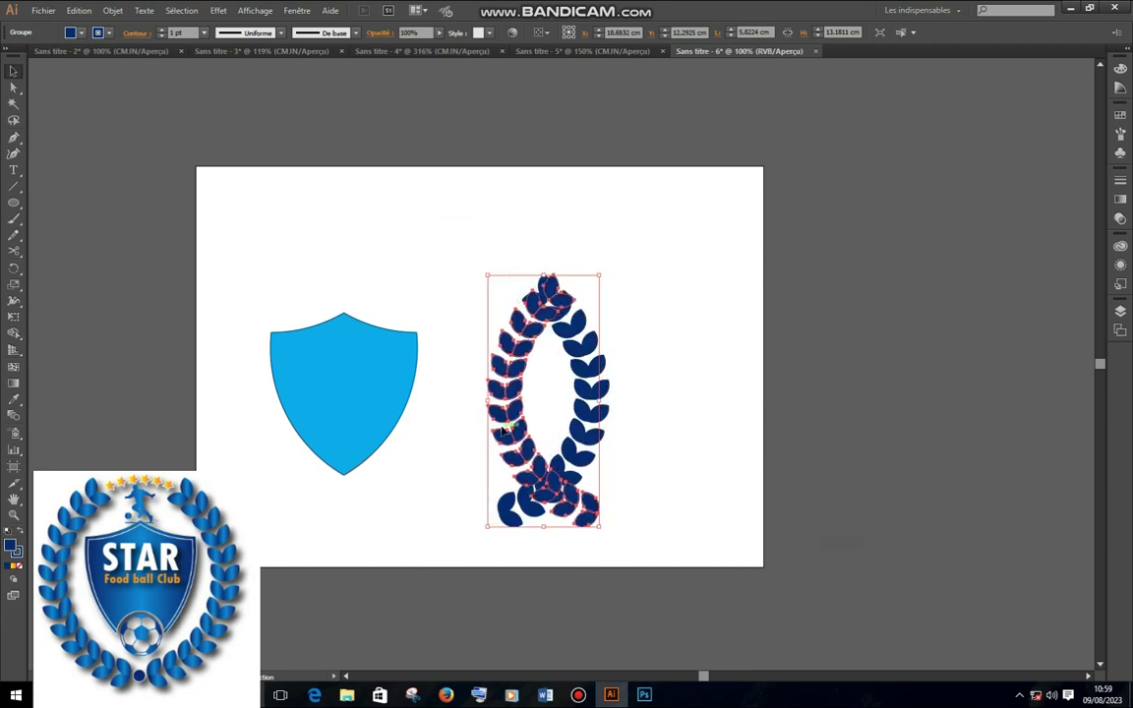
{"action": "key", "text": "Left"}
{"action": "key", "text": "Left"}
{"action": "key", "text": "Left"}
{"action": "key", "text": "Left"}
{"action": "key", "text": "Left"}
{"action": "key", "text": "Left"}
{"action": "key", "text": "Left"}
{"action": "key", "text": "Left"}
{"action": "key", "text": "Left"}
{"action": "key", "text": "Left"}
{"action": "key", "text": "Left"}
{"action": "key", "text": "Left"}
{"action": "key", "text": "Left"}
{"action": "key", "text": "Left"}
{"action": "key", "text": "Left"}
{"action": "key", "text": "Left"}
{"action": "key", "text": "Left"}
{"action": "key", "text": "Left"}
{"action": "key", "text": "Left"}
{"action": "key", "text": "Left"}
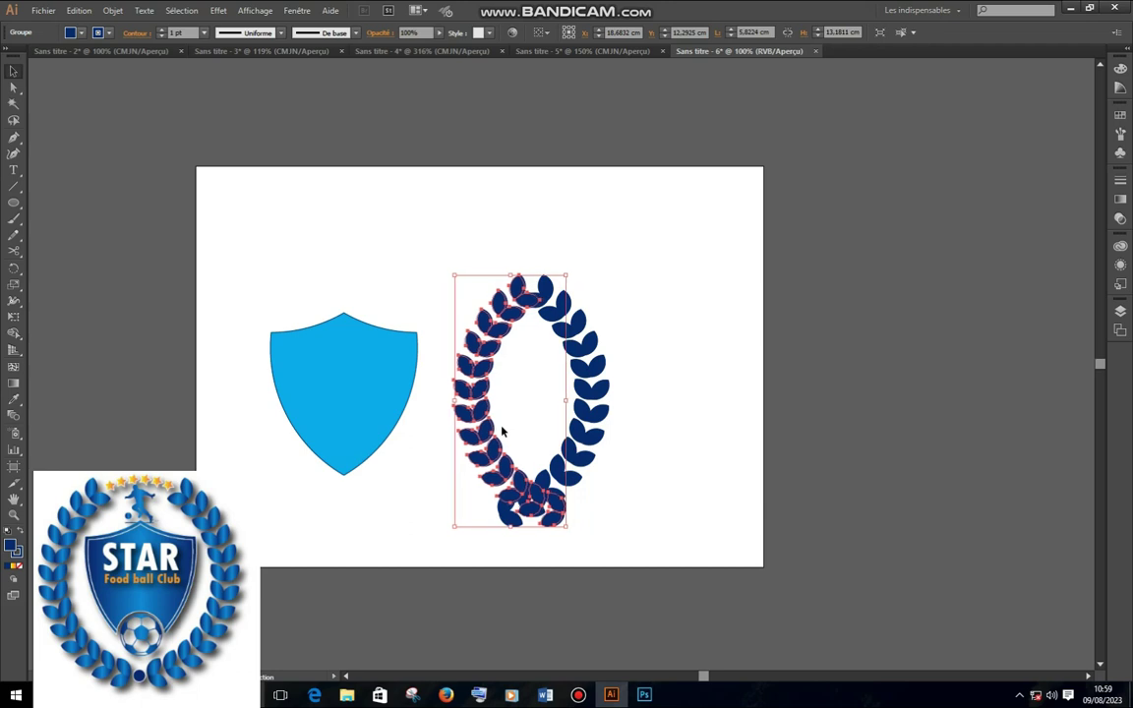
{"action": "key", "text": "Left"}
{"action": "key", "text": "Left"}
{"action": "key", "text": "Left"}
{"action": "key", "text": "Left"}
{"action": "key", "text": "Left"}
{"action": "key", "text": "Left"}
{"action": "key", "text": "Left"}
{"action": "key", "text": "Left"}
{"action": "key", "text": "Left"}
{"action": "key", "text": "Left"}
{"action": "key", "text": "Left"}
{"action": "key", "text": "Left"}
{"action": "key", "text": "Left"}
{"action": "key", "text": "Left"}
{"action": "key", "text": "Left"}
{"action": "key", "text": "Left"}
{"action": "key", "text": "Left"}
{"action": "key", "text": "Left"}
{"action": "key", "text": "Left"}
{"action": "key", "text": "Left"}
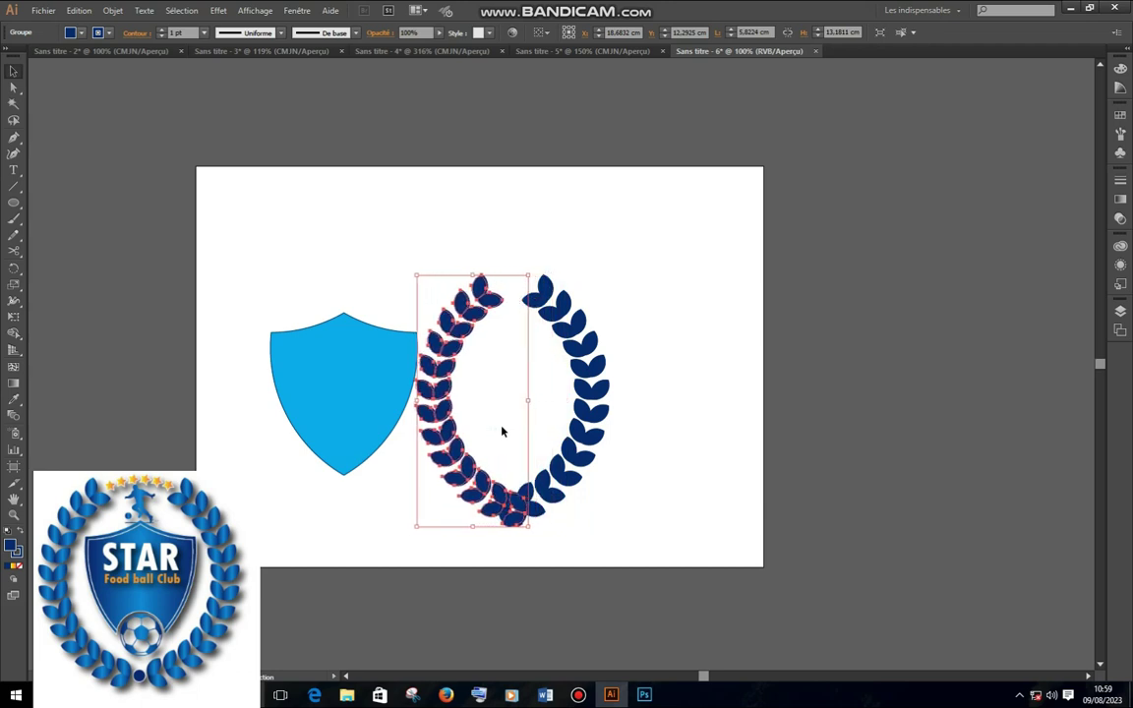
{"action": "key", "text": "Left"}
{"action": "key", "text": "Left"}
{"action": "key", "text": "Left"}
{"action": "key", "text": "Left"}
{"action": "key", "text": "Left"}
{"action": "key", "text": "Left"}
{"action": "key", "text": "Left"}
{"action": "key", "text": "Left"}
{"action": "key", "text": "Left"}
{"action": "key", "text": "Left"}
{"action": "key", "text": "Left"}
{"action": "key", "text": "Left"}
{"action": "key", "text": "Left"}
{"action": "key", "text": "Left"}
{"action": "key", "text": "Left"}
{"action": "key", "text": "Left"}
{"action": "key", "text": "Left"}
{"action": "key", "text": "Left"}
{"action": "key", "text": "Left"}
{"action": "key", "text": "Left"}
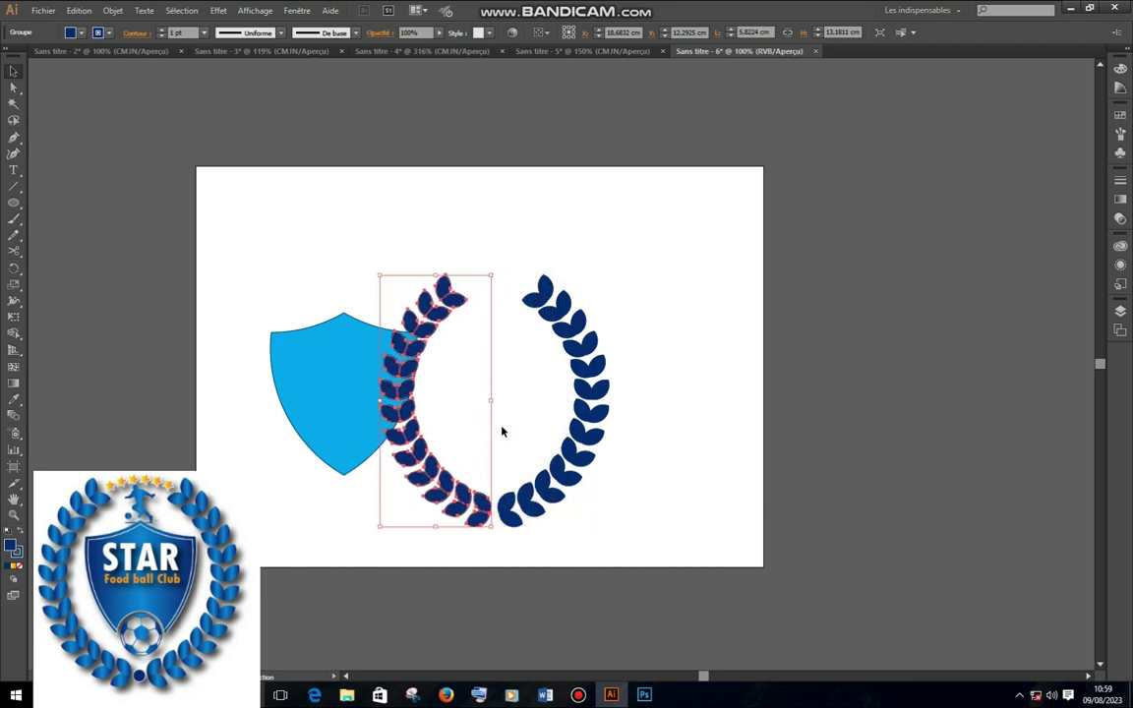
{"action": "key", "text": "Left"}
{"action": "key", "text": "Left"}
{"action": "key", "text": "Left"}
{"action": "key", "text": "Left"}
{"action": "key", "text": "Left"}
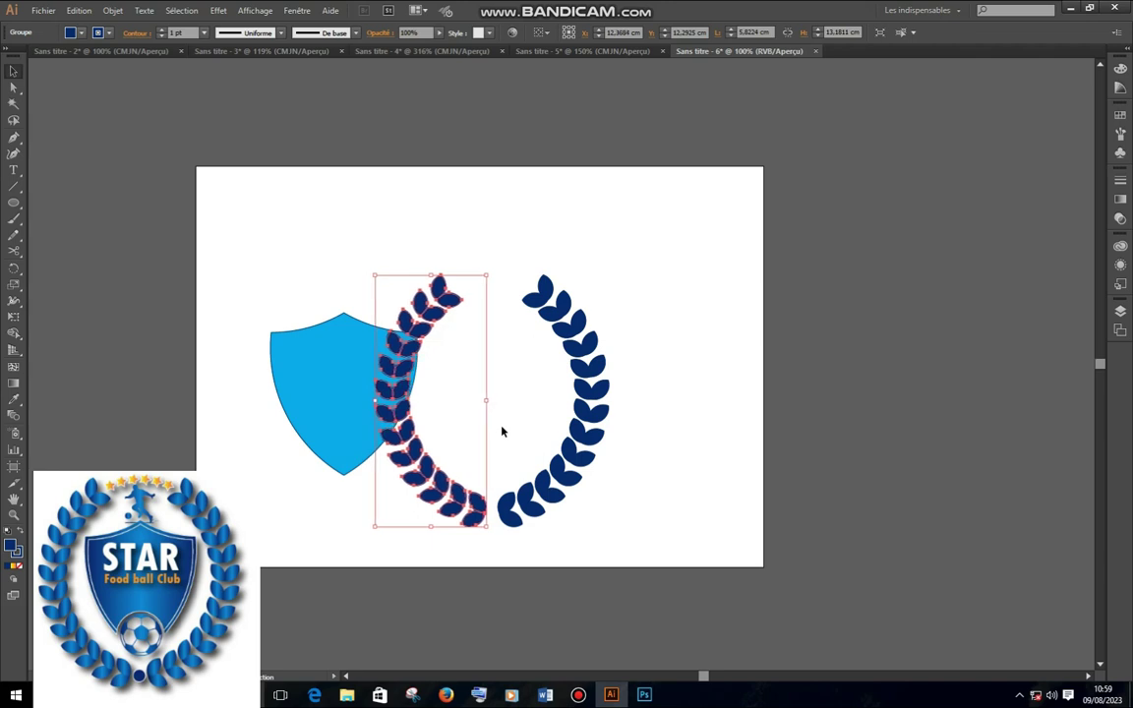
{"action": "key", "text": "Left"}
{"action": "key", "text": "Left"}
{"action": "key", "text": "Left"}
{"action": "key", "text": "Left"}
{"action": "key", "text": "Left"}
{"action": "key", "text": "Left"}
Move the shield into the wreath and nudge it slightly left and down to centre it between the two halves.
{"action": "left_click", "coordinate": [311, 392]}
{"action": "left_click_drag", "start_coordinate": [311, 392], "coordinate": [462, 404]}
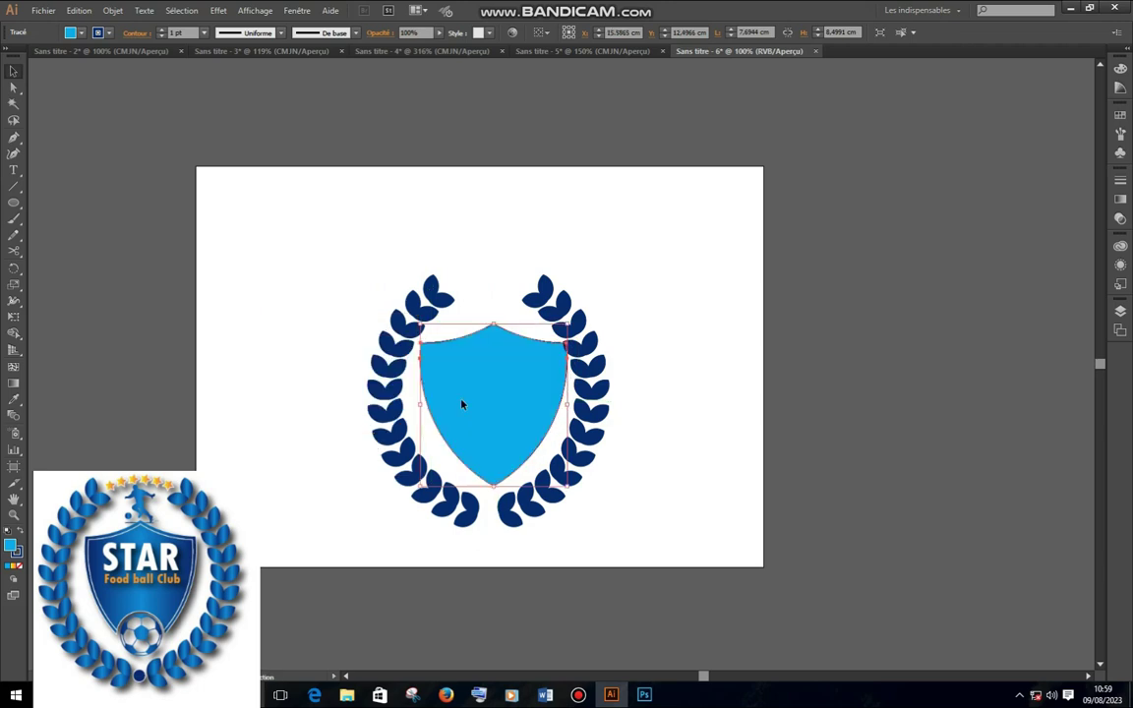
{"action": "key", "text": "Left"}
{"action": "key", "text": "Left"}
{"action": "key", "text": "Left"}
{"action": "key", "text": "Left"}
{"action": "key", "text": "Left"}
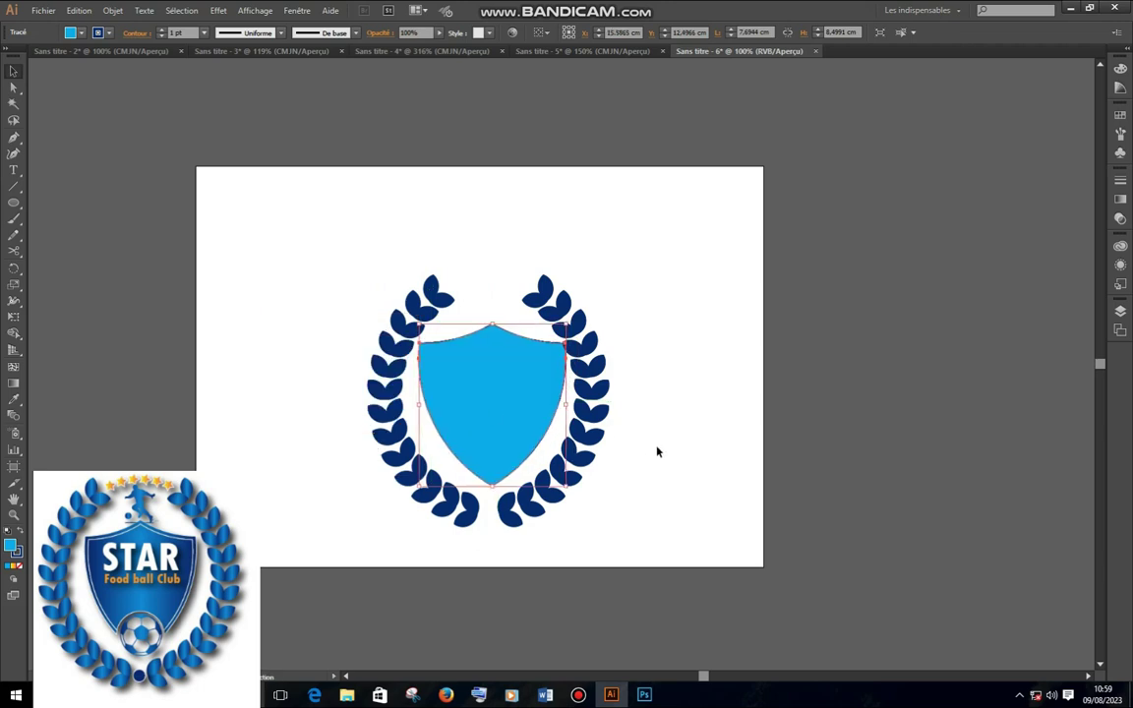
{"action": "key", "text": "Down"}
{"action": "key", "text": "Down"}
{"action": "key", "text": "Down"}
{"action": "key", "text": "Down"}
{"action": "key", "text": "Down"}
{"action": "key", "text": "Down"}
{"action": "key", "text": "Down"}
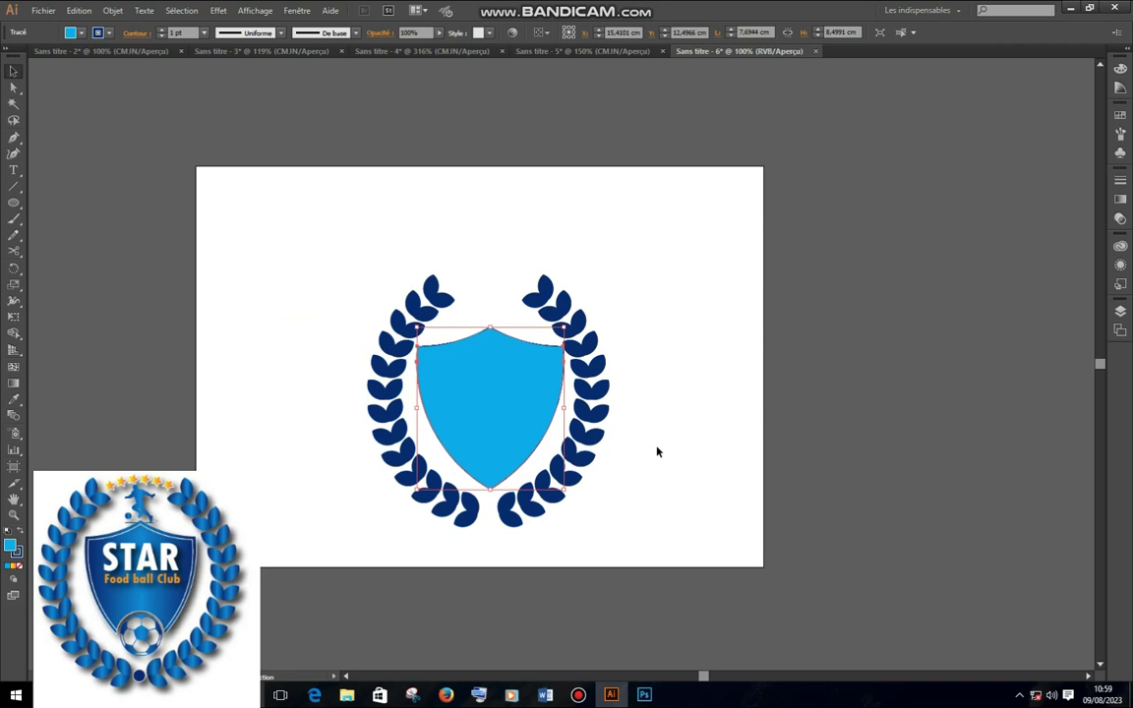
Shrink the shield to about 7.04 cm wide, clear of the leaves, and stretch its height to about 8.49 cm.
{"action": "left_click_drag", "start_coordinate": [562, 330], "coordinate": [558, 337]}
{"action": "left_click", "coordinate": [690, 398]}
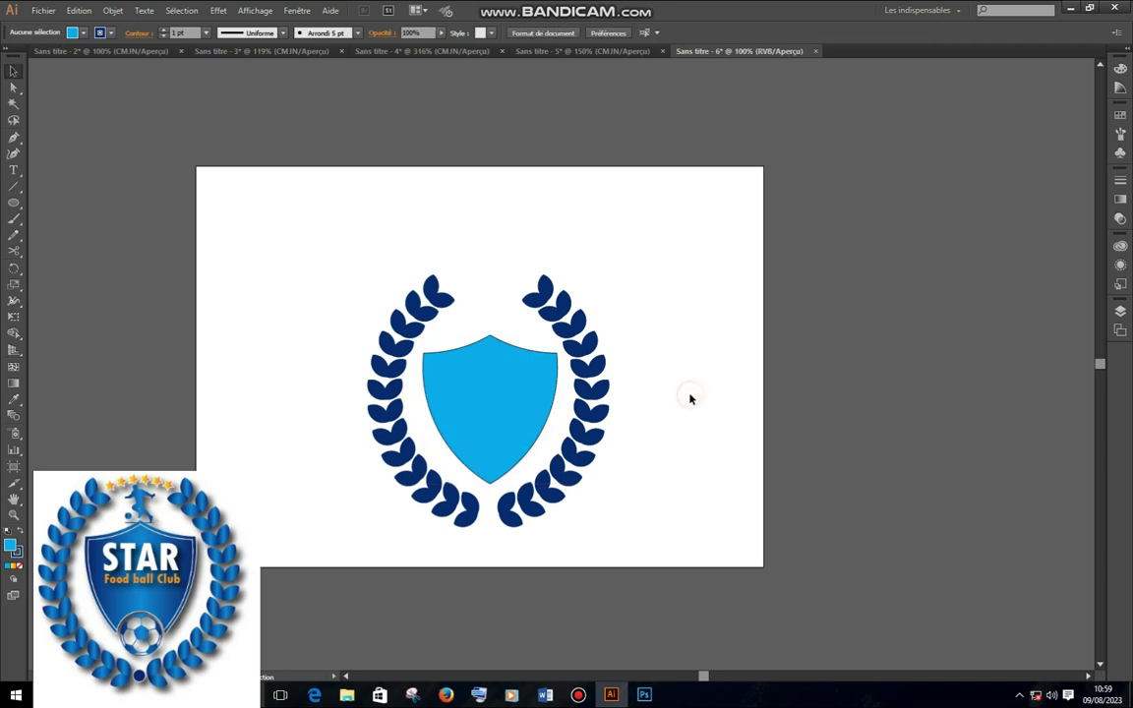
{"action": "left_click", "coordinate": [507, 404]}
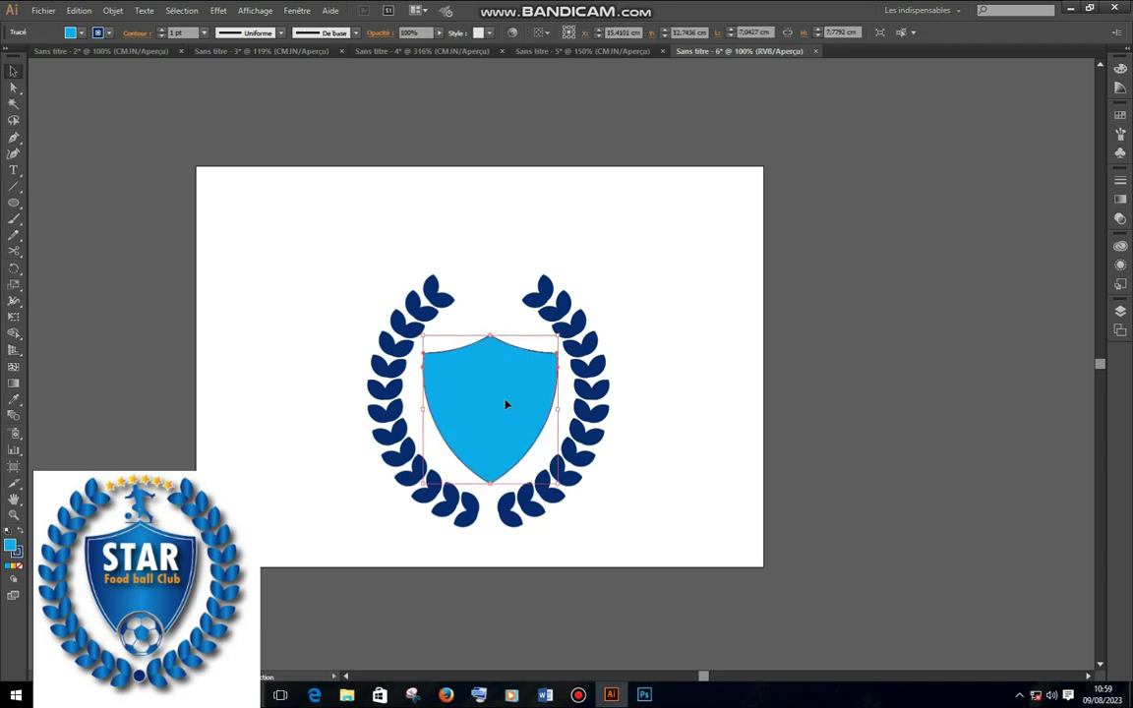
{"action": "left_click_drag", "start_coordinate": [488, 339], "coordinate": [490, 326]}
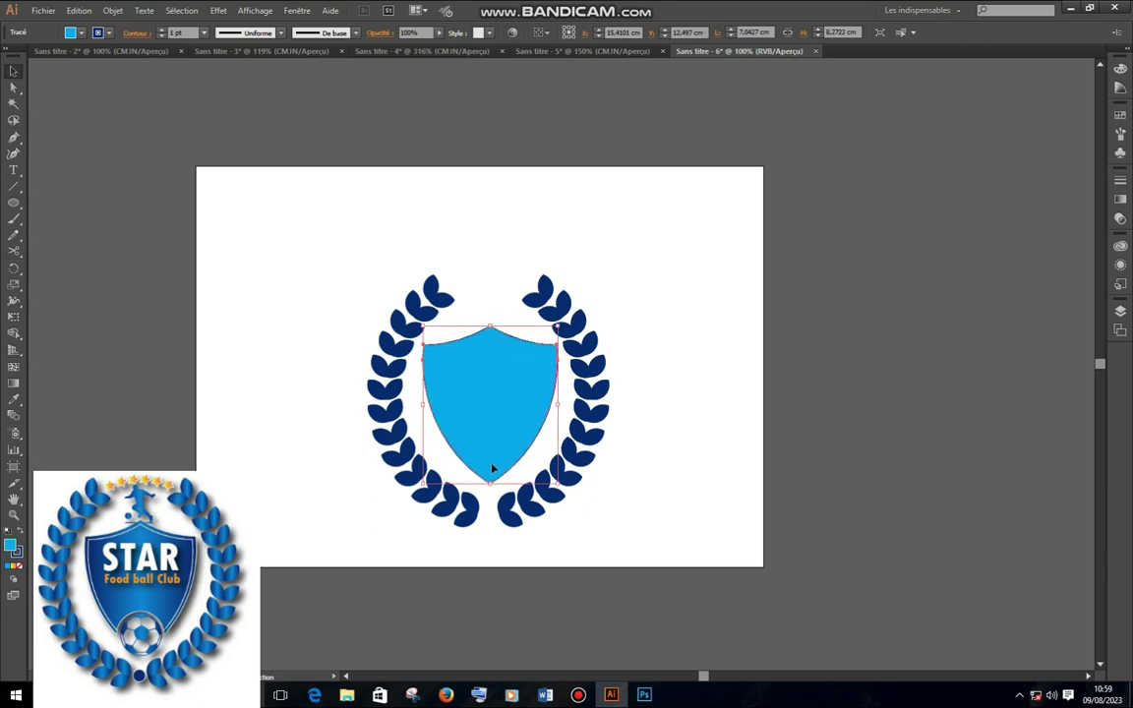
{"action": "left_click_drag", "start_coordinate": [489, 484], "coordinate": [486, 483]}
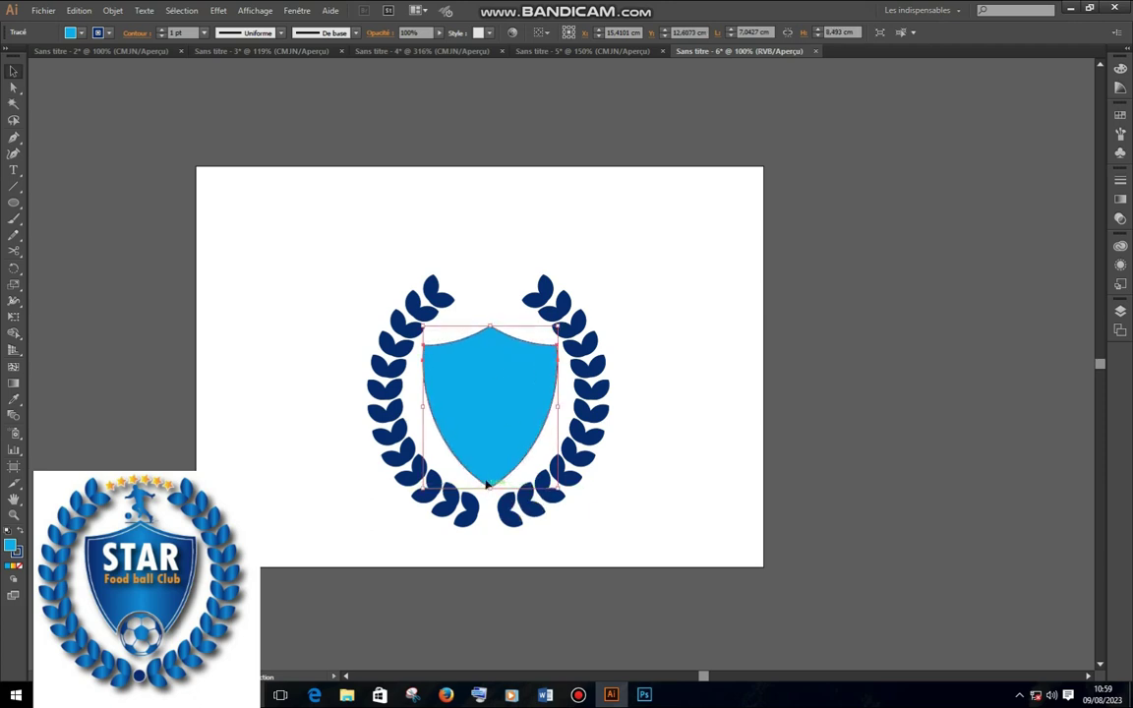
{"action": "left_click", "coordinate": [694, 456]}
Remove the shield's fill so only its outline is left.
{"action": "left_click", "coordinate": [479, 398]}
{"action": "left_click", "coordinate": [82, 33]}
{"action": "left_click", "coordinate": [9, 57]}
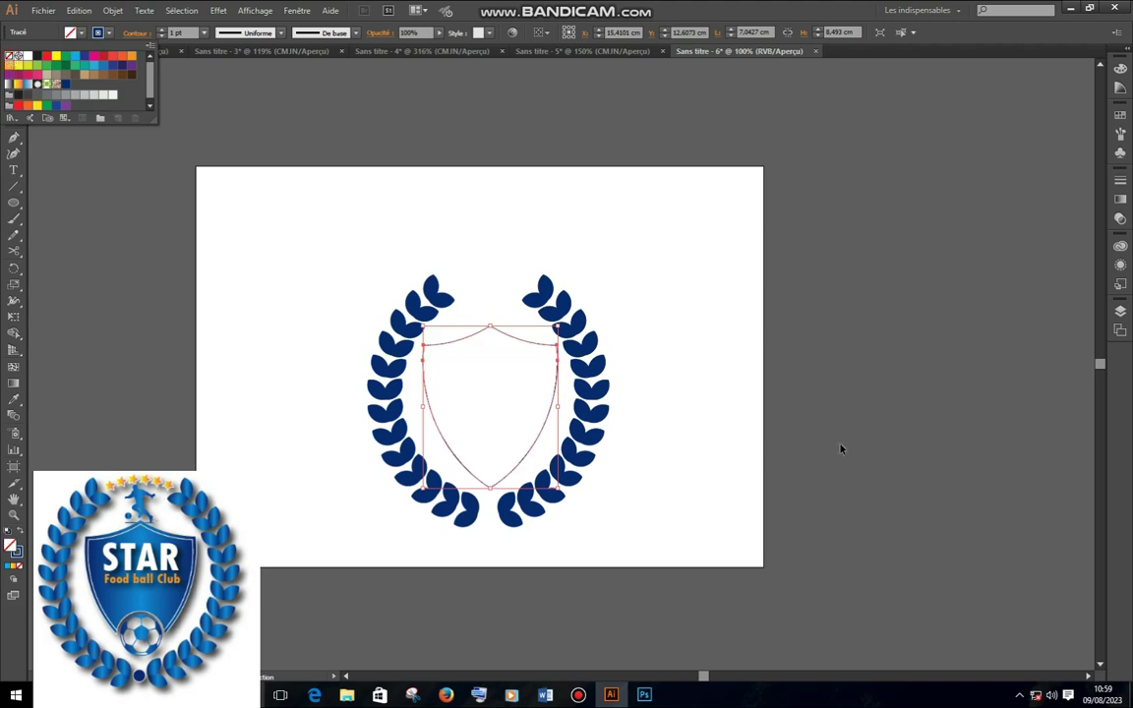
{"action": "left_click", "coordinate": [853, 369]}
Copy the shield outline, paste it in place and scale the copy about its centre to about 6.59 by 7.95 cm.
{"action": "left_click", "coordinate": [544, 345]}
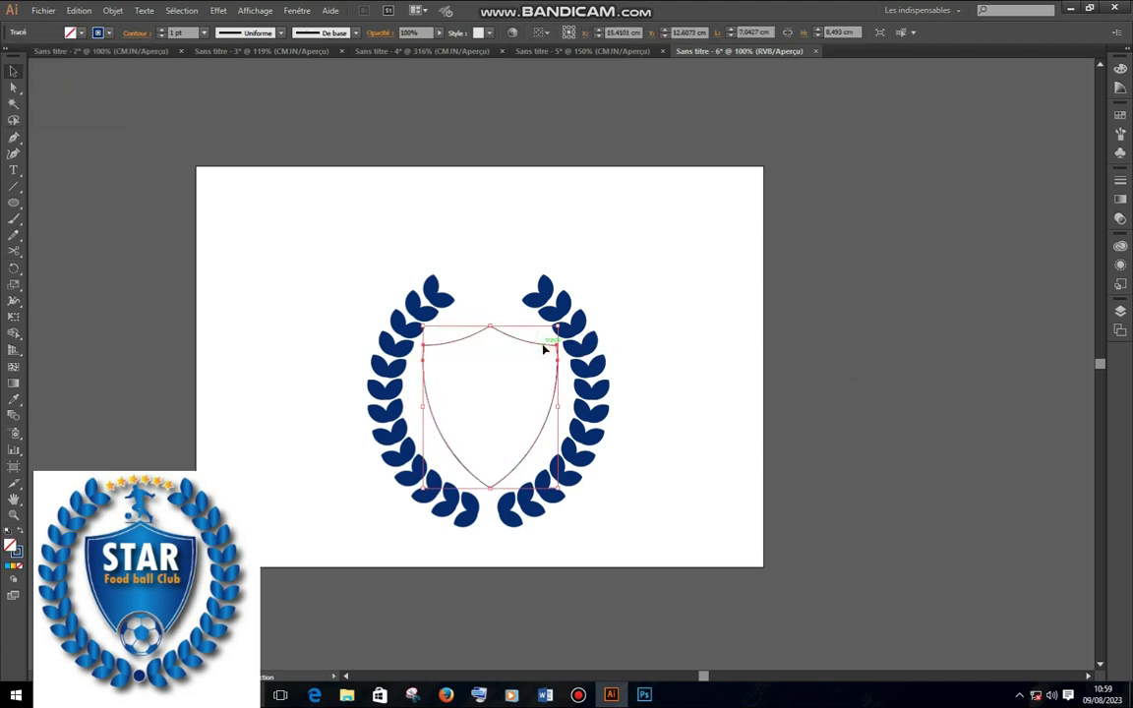
{"action": "left_click", "coordinate": [74, 12]}
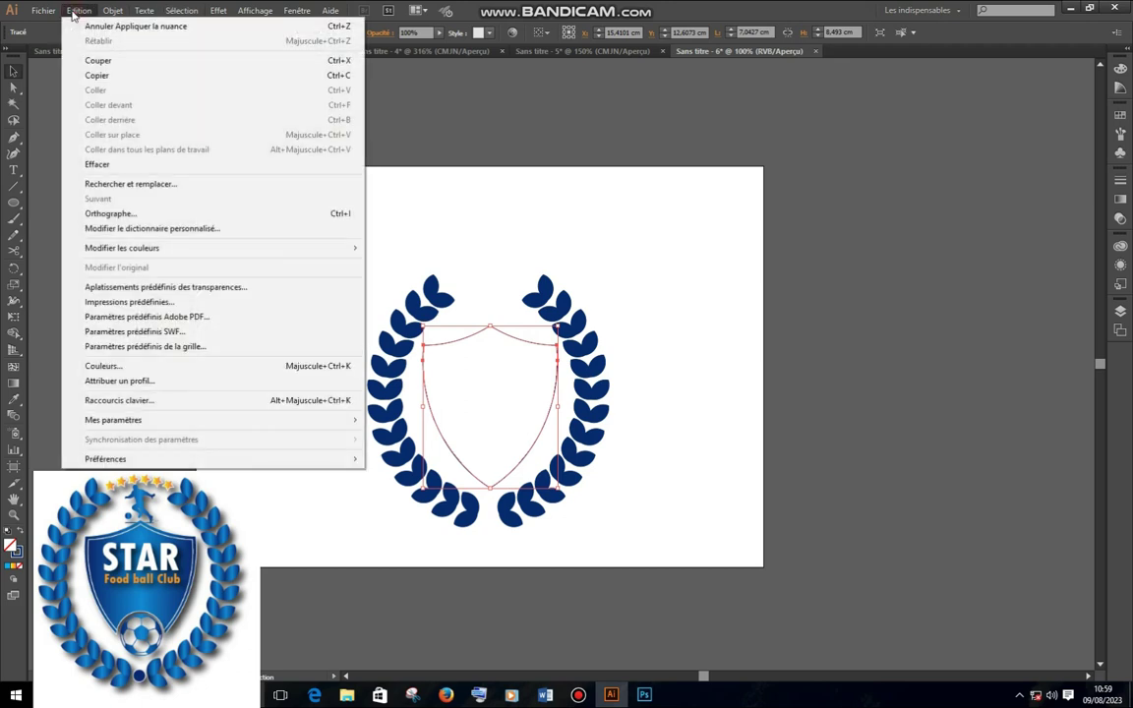
{"action": "left_click", "coordinate": [87, 74]}
{"action": "left_click", "coordinate": [77, 12]}
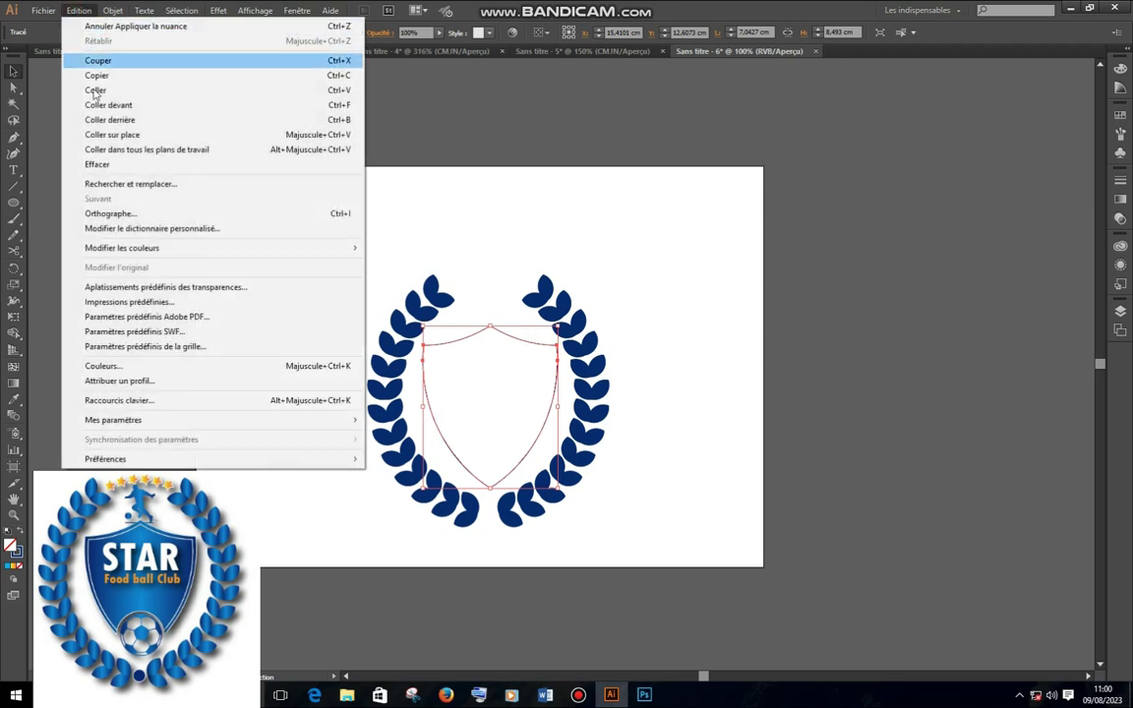
{"action": "left_click", "coordinate": [128, 135]}
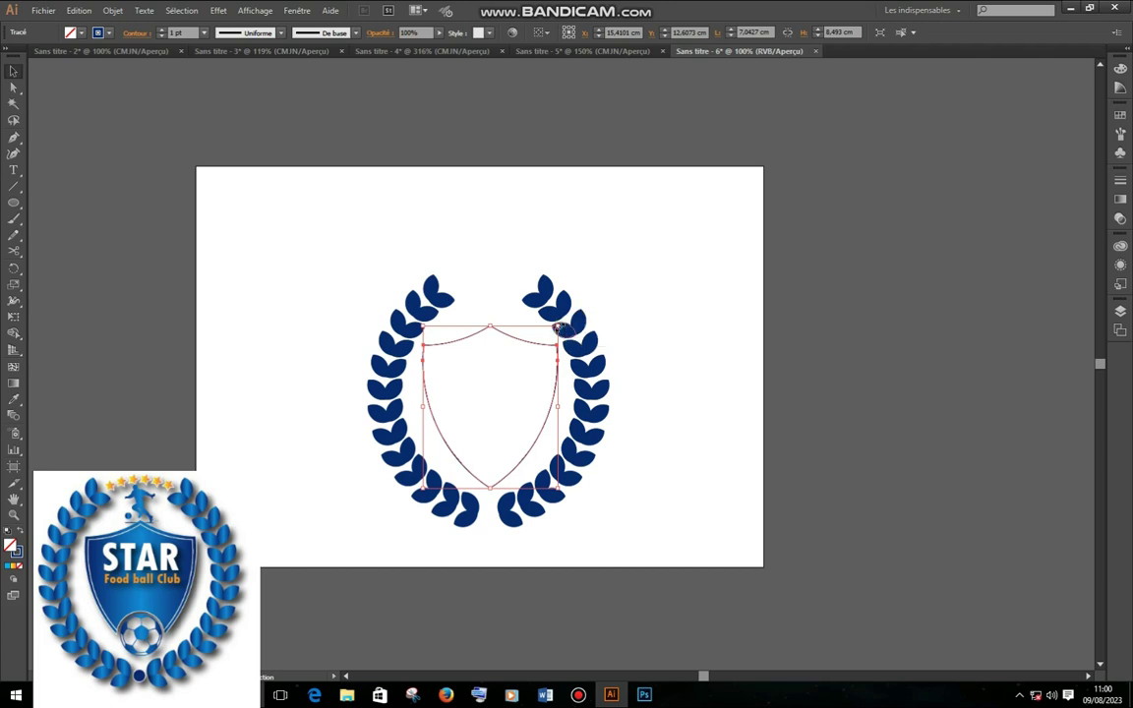
{"action": "left_click_drag", "start_coordinate": [558, 328], "coordinate": [551, 334]}
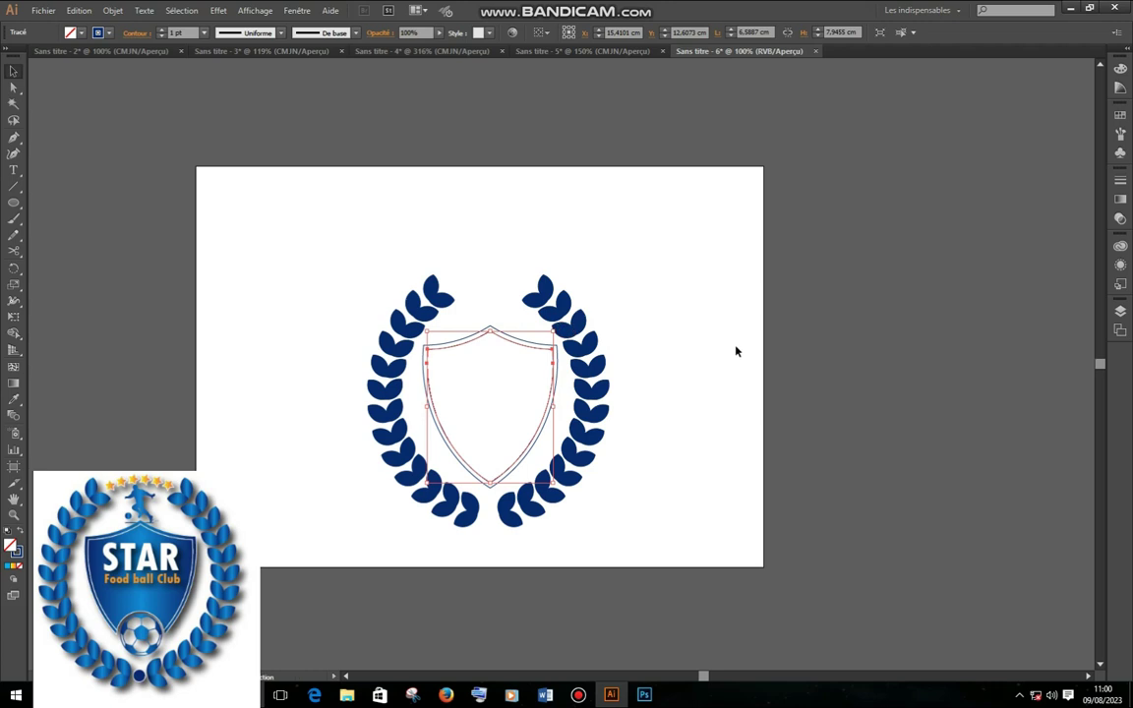
{"action": "left_click", "coordinate": [907, 334]}
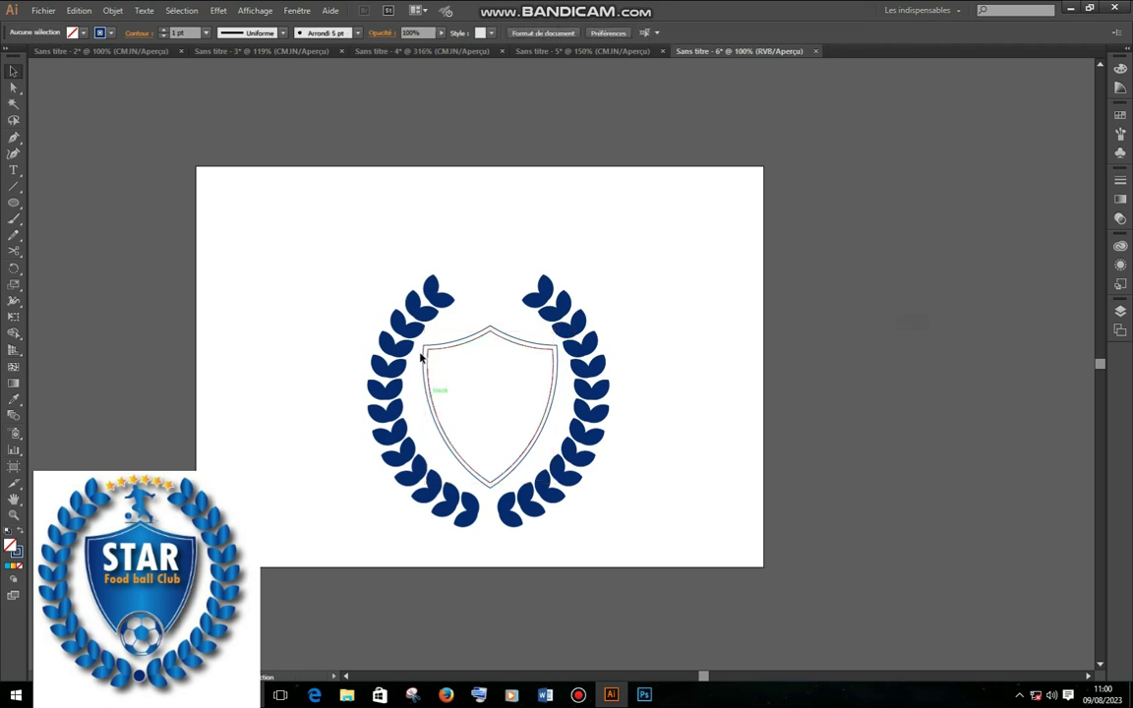
Fill the inner shield area and the rim between both outlines with dark blue using the Shape Builder tool.
{"action": "left_click_drag", "start_coordinate": [486, 339], "coordinate": [483, 378]}
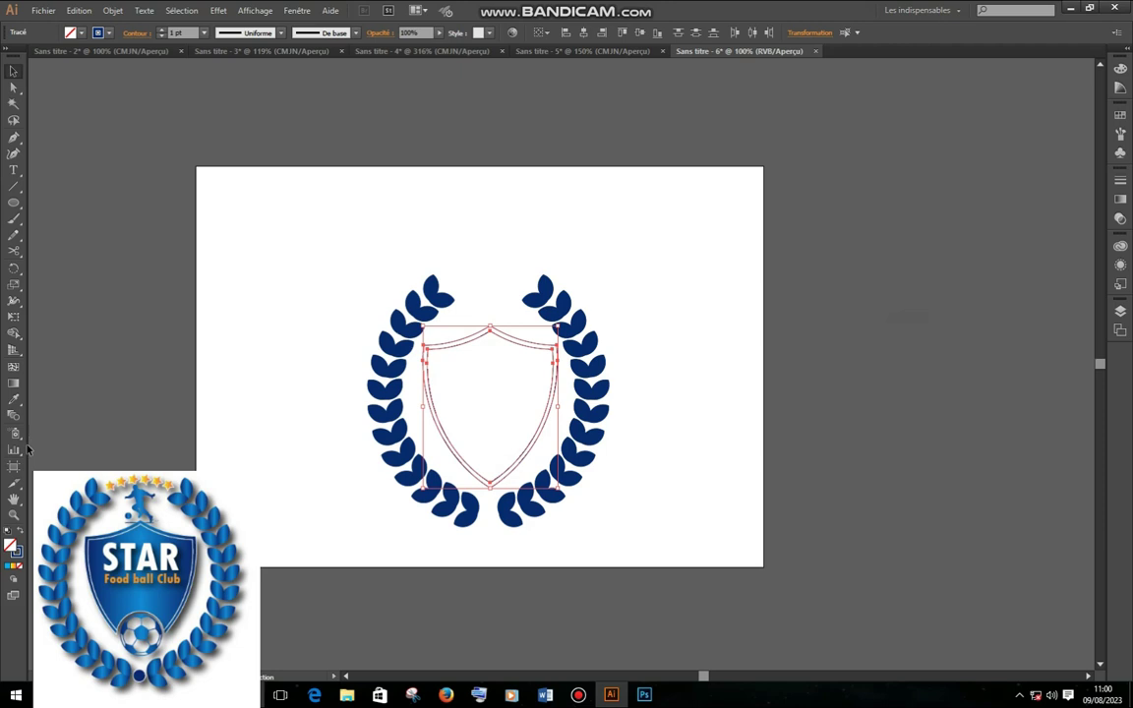
{"action": "left_click", "coordinate": [13, 332]}
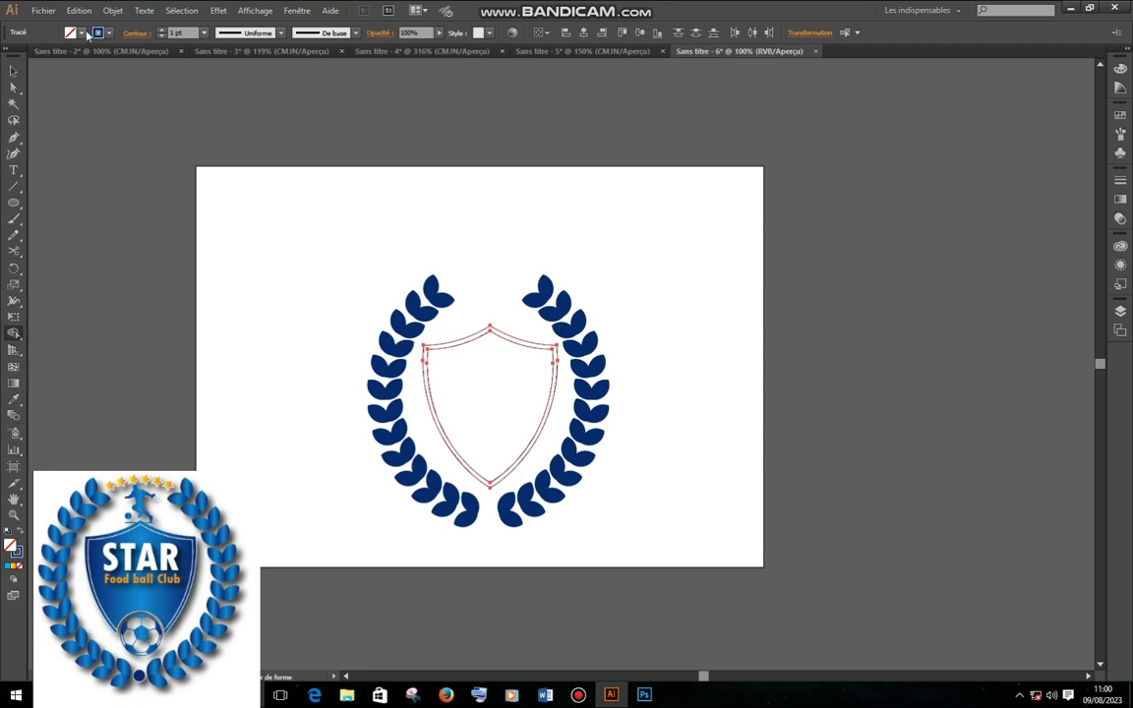
{"action": "left_click", "coordinate": [82, 32]}
{"action": "left_click", "coordinate": [66, 86]}
{"action": "left_click", "coordinate": [514, 382]}
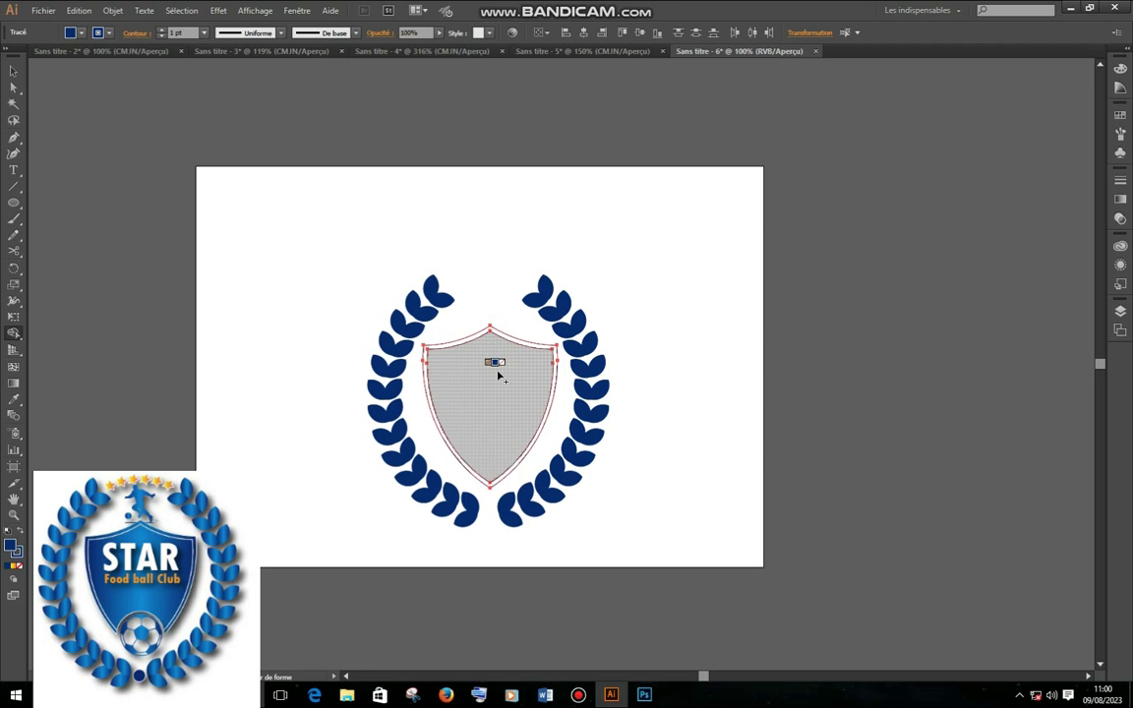
{"action": "left_click", "coordinate": [499, 374]}
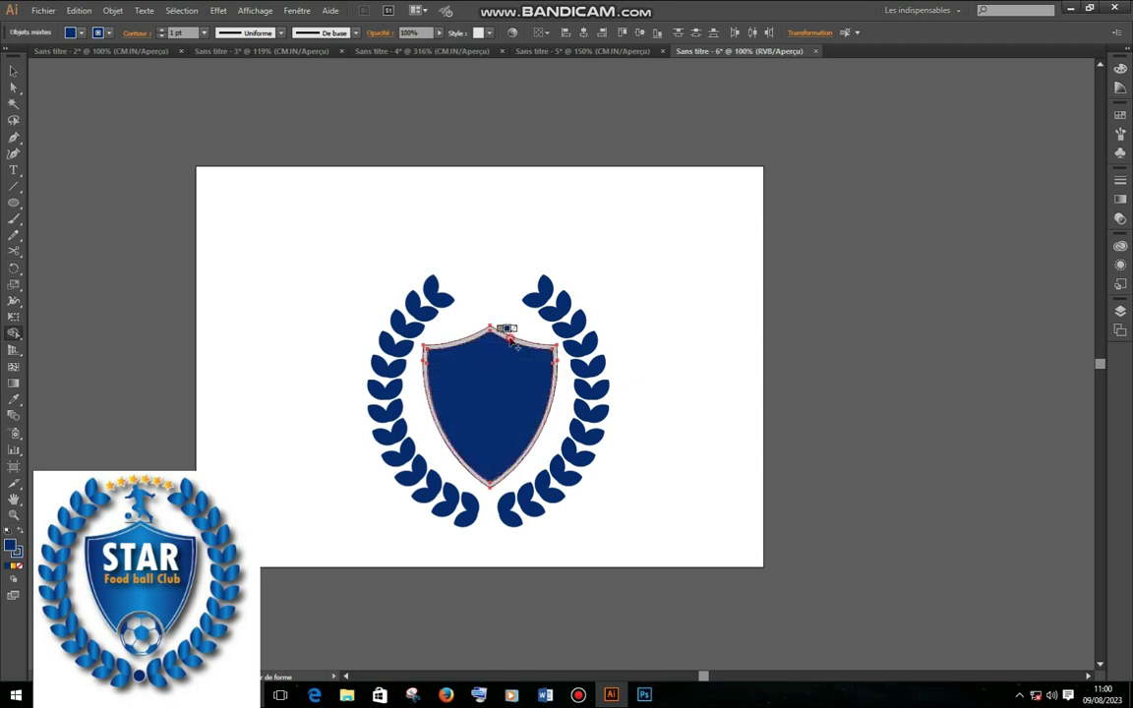
{"action": "left_click", "coordinate": [509, 339]}
{"action": "left_click", "coordinate": [16, 72]}
{"action": "left_click", "coordinate": [713, 374]}
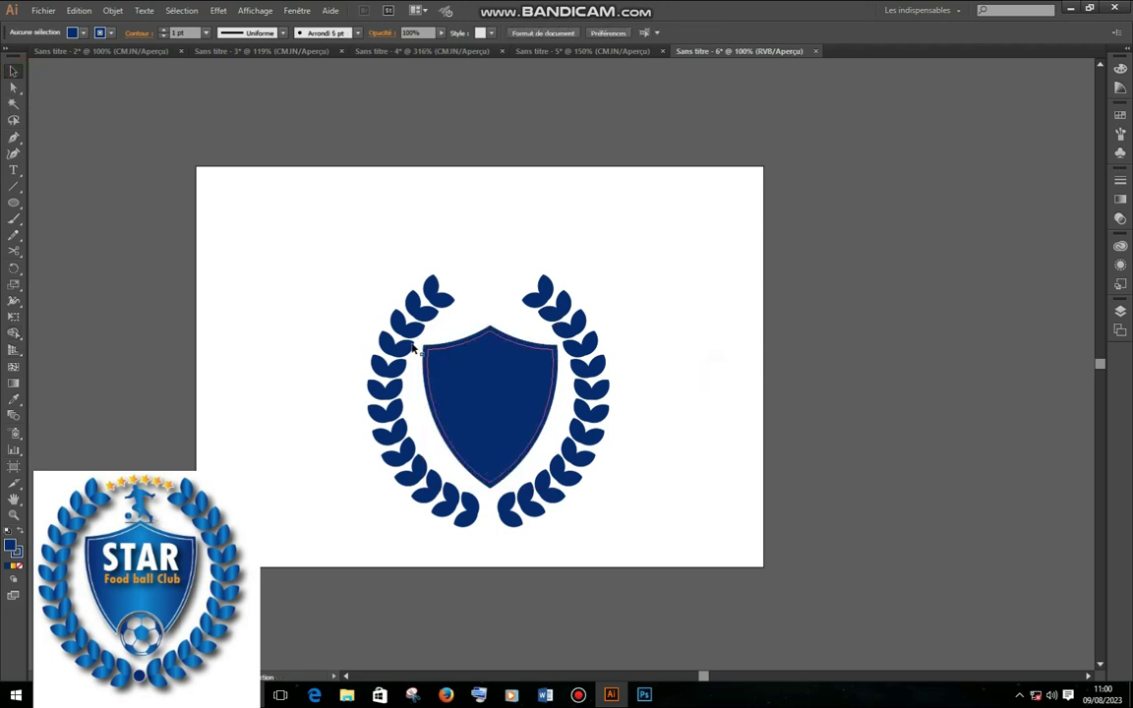
Group the inner shield and its rim, and give the group a white stroke.
{"action": "left_click", "coordinate": [481, 392]}
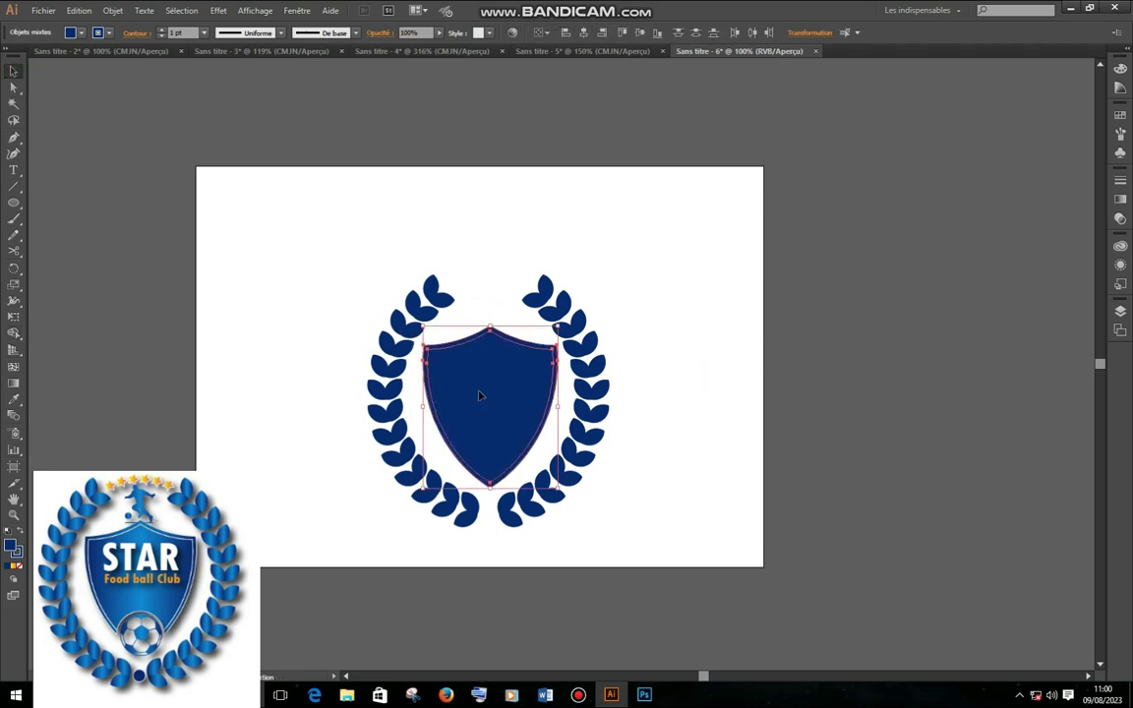
{"action": "right_click", "coordinate": [482, 398]}
{"action": "left_click", "coordinate": [515, 454]}
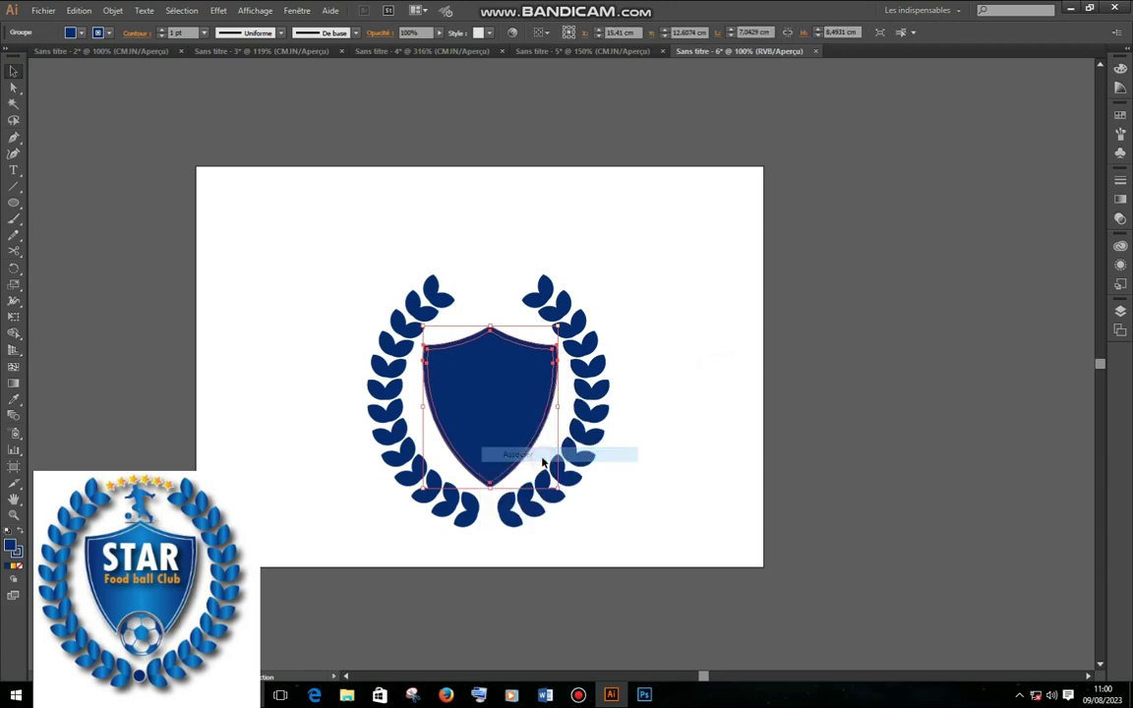
{"action": "left_click", "coordinate": [107, 32]}
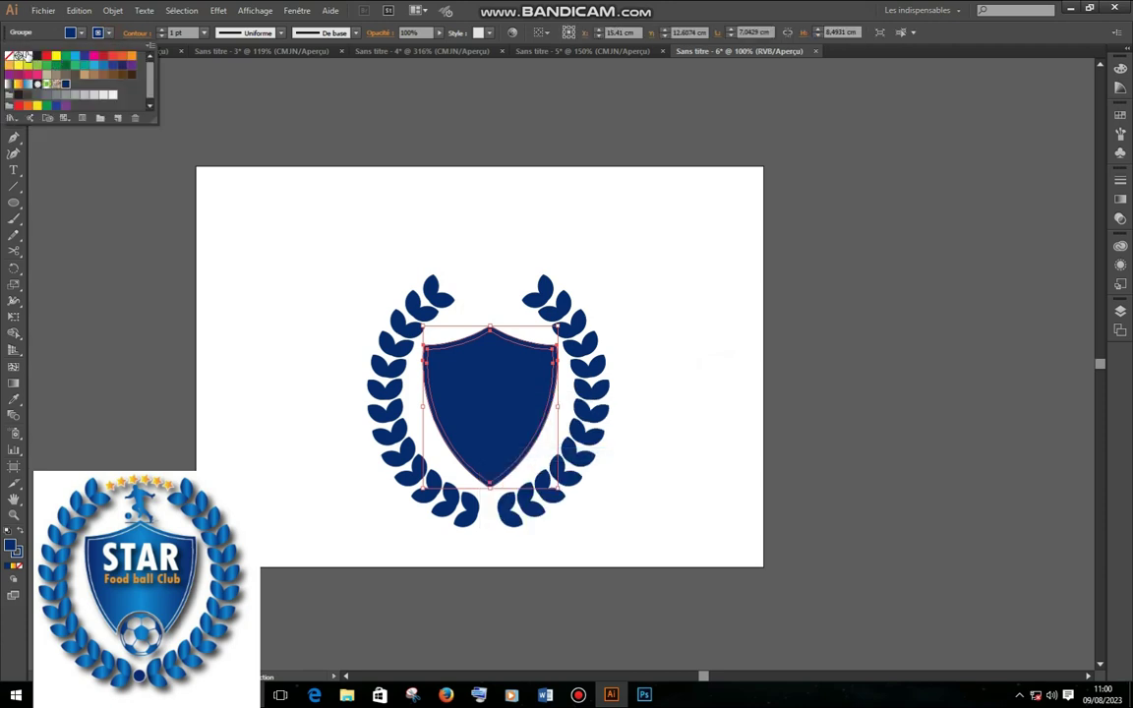
{"action": "left_click", "coordinate": [27, 56]}
{"action": "left_click", "coordinate": [872, 377]}
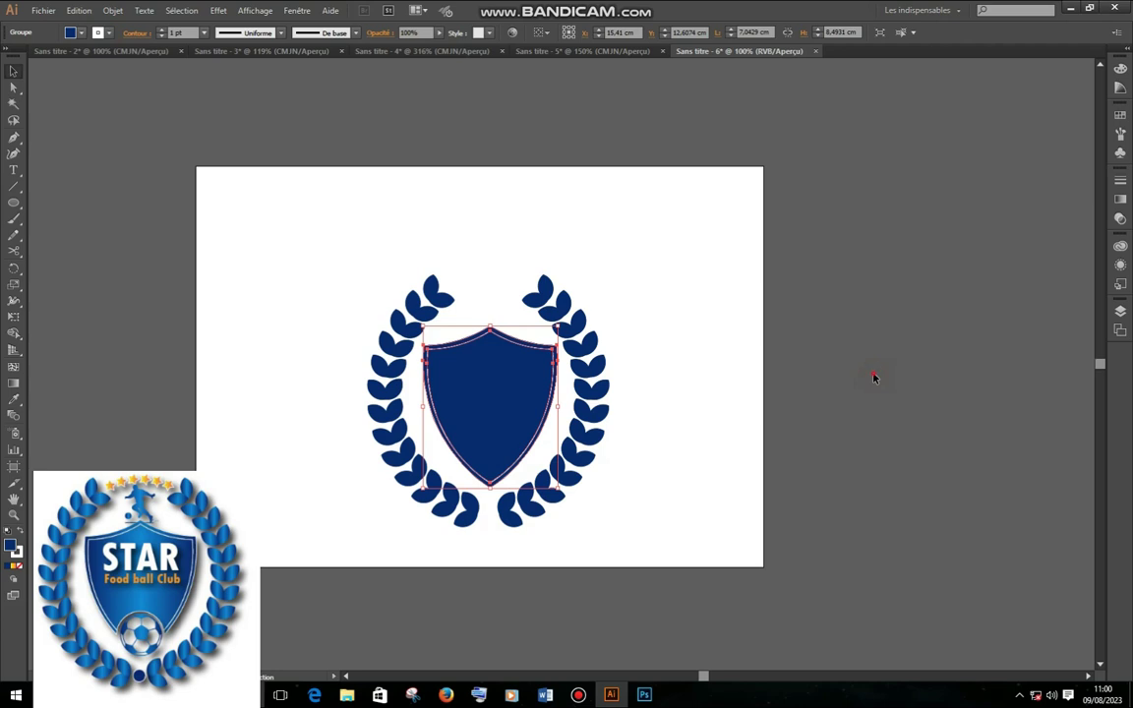
{"action": "left_click", "coordinate": [873, 378]}
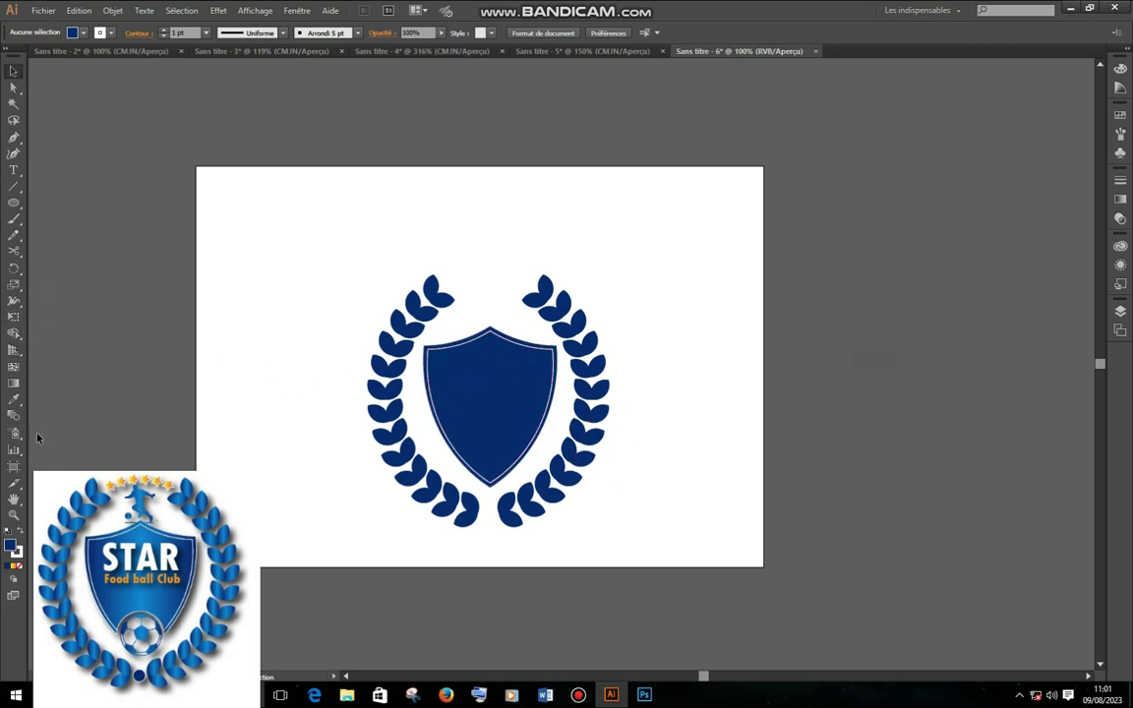
Draw a five-pointed star about 0.86 cm wide and place it beside the top leaf of the left half-wreath.
{"action": "left_click", "coordinate": [14, 204]}
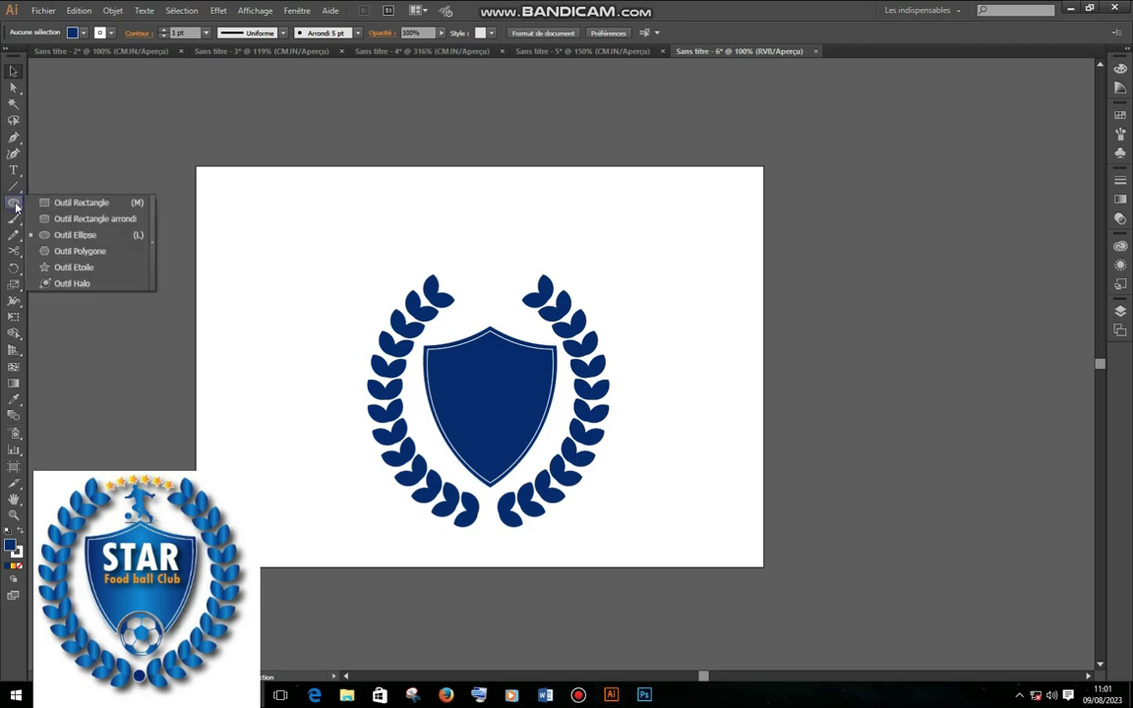
{"action": "left_click", "coordinate": [59, 268]}
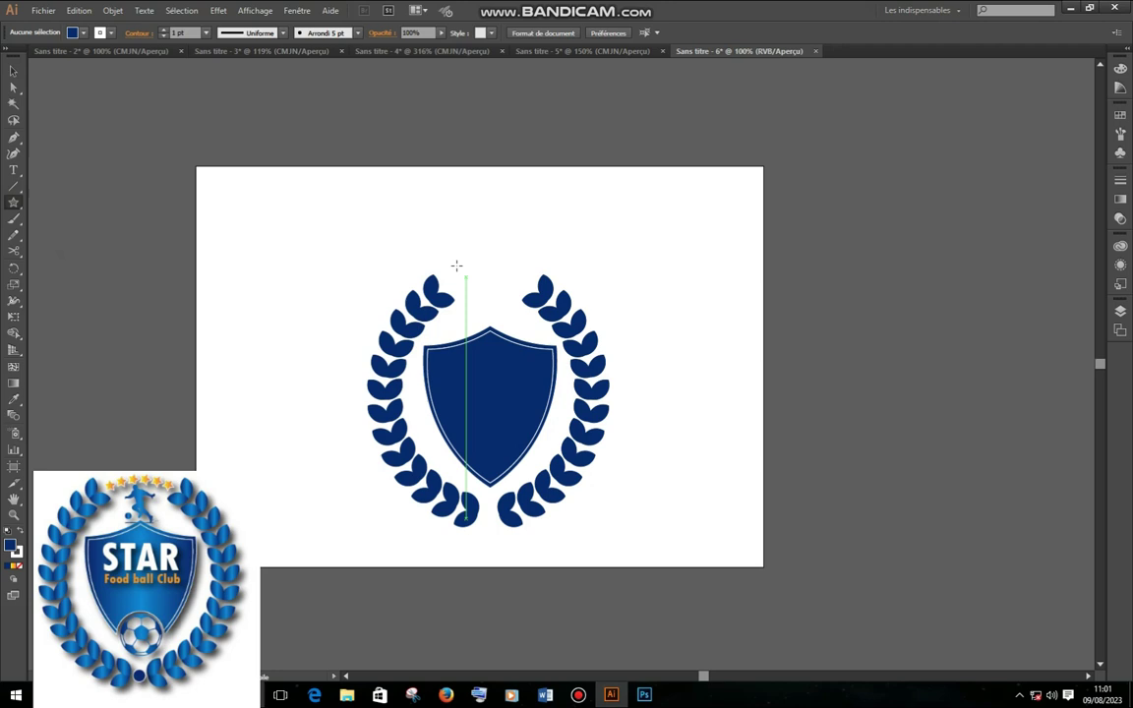
{"action": "mouse_move", "coordinate": [361, 222]}
{"action": "left_mouse_down"}
{"action": "mouse_move", "coordinate": [382, 239]}
{"action": "mouse_move", "coordinate": [362, 222]}
{"action": "left_mouse_up"}
{"action": "left_click", "coordinate": [13, 70]}
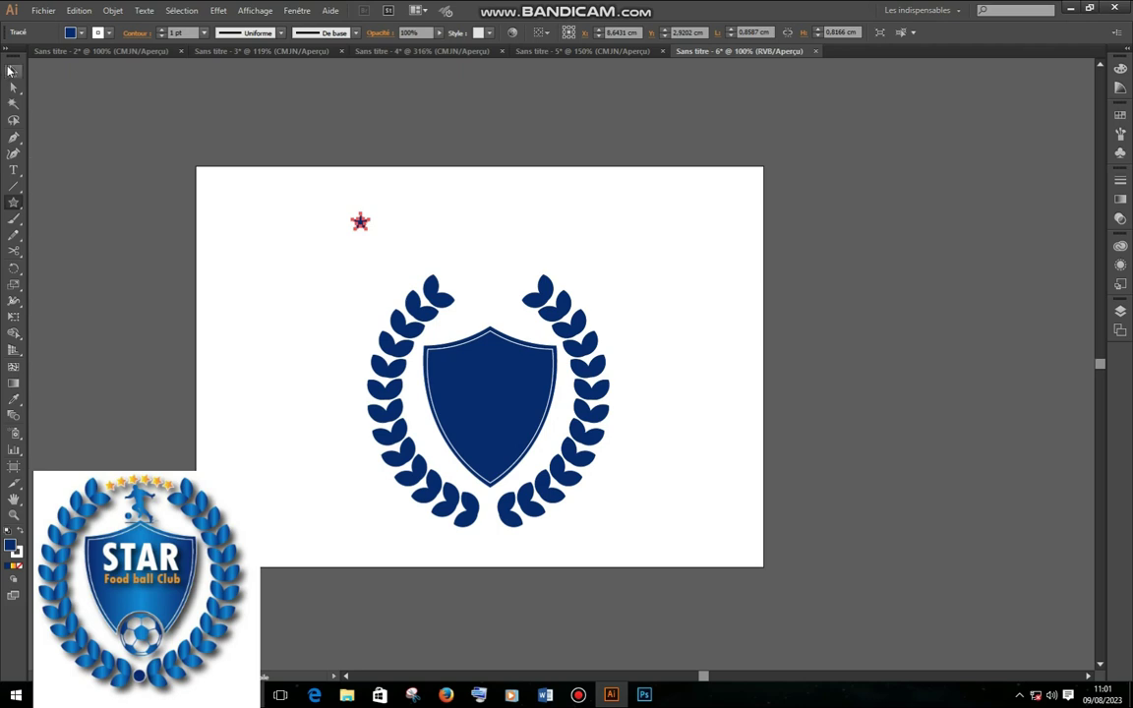
{"action": "left_click", "coordinate": [779, 270]}
{"action": "left_click_drag", "start_coordinate": [360, 222], "coordinate": [451, 287]}
{"action": "left_click", "coordinate": [927, 385]}
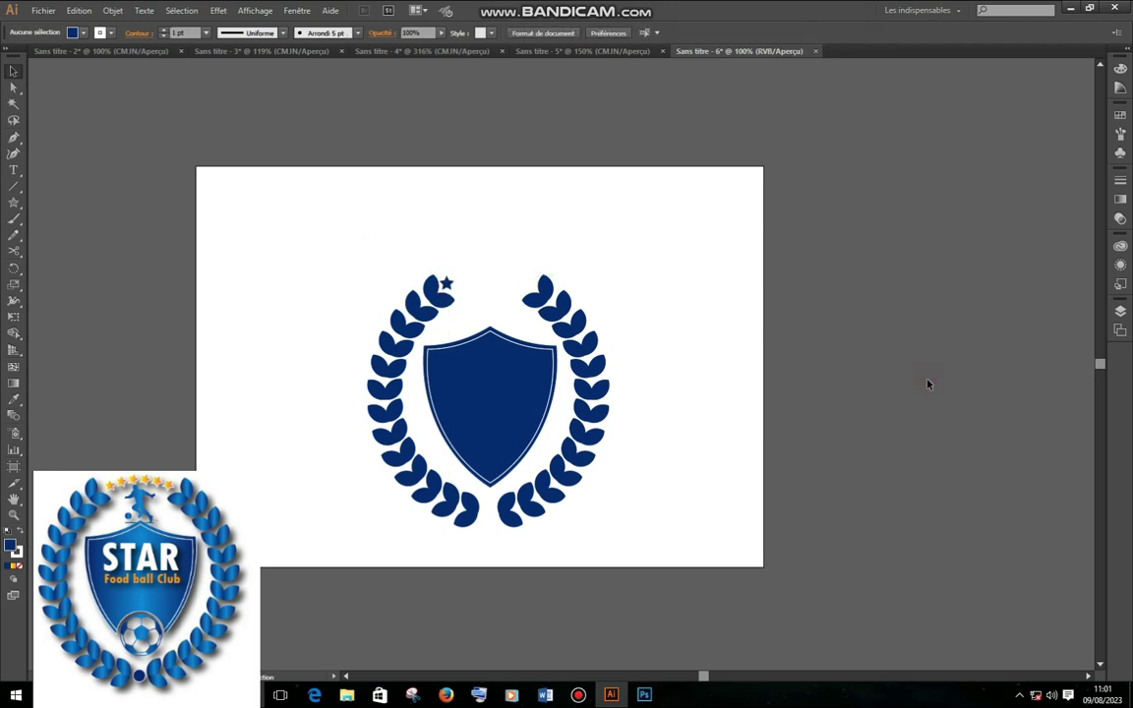
Copy the star by rotating it about a point inside the shield, repeating until six stars form an arc between the wreath's upper tips.
{"action": "left_click", "coordinate": [446, 285]}
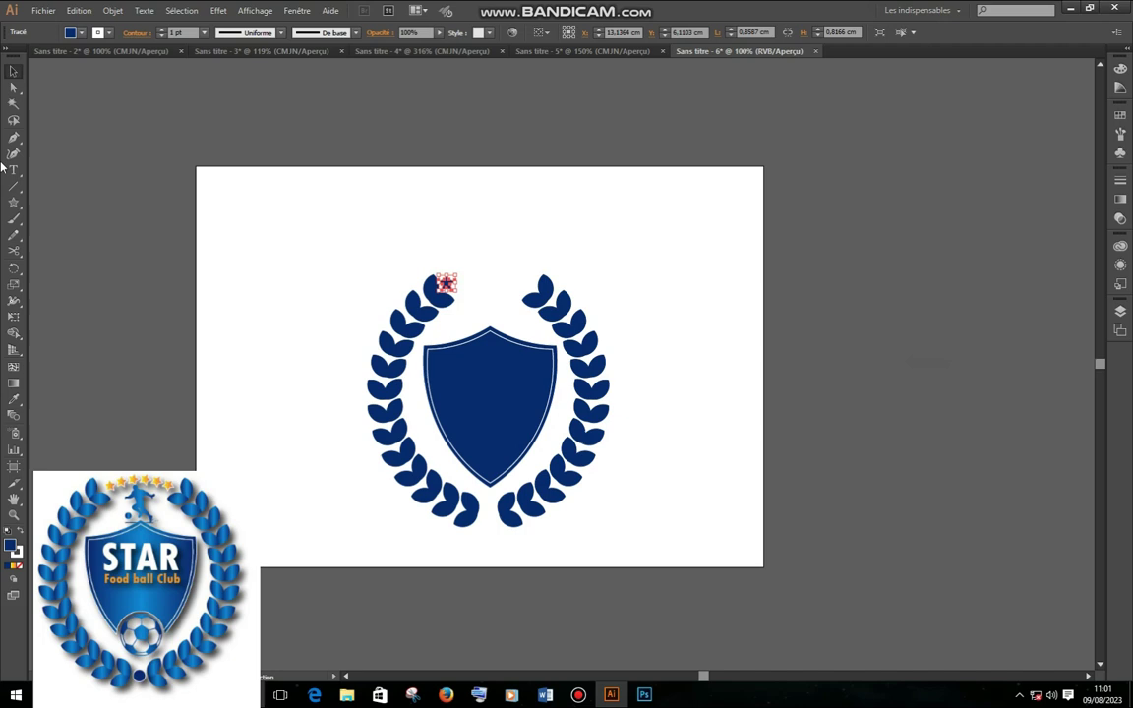
{"action": "left_click", "coordinate": [13, 269]}
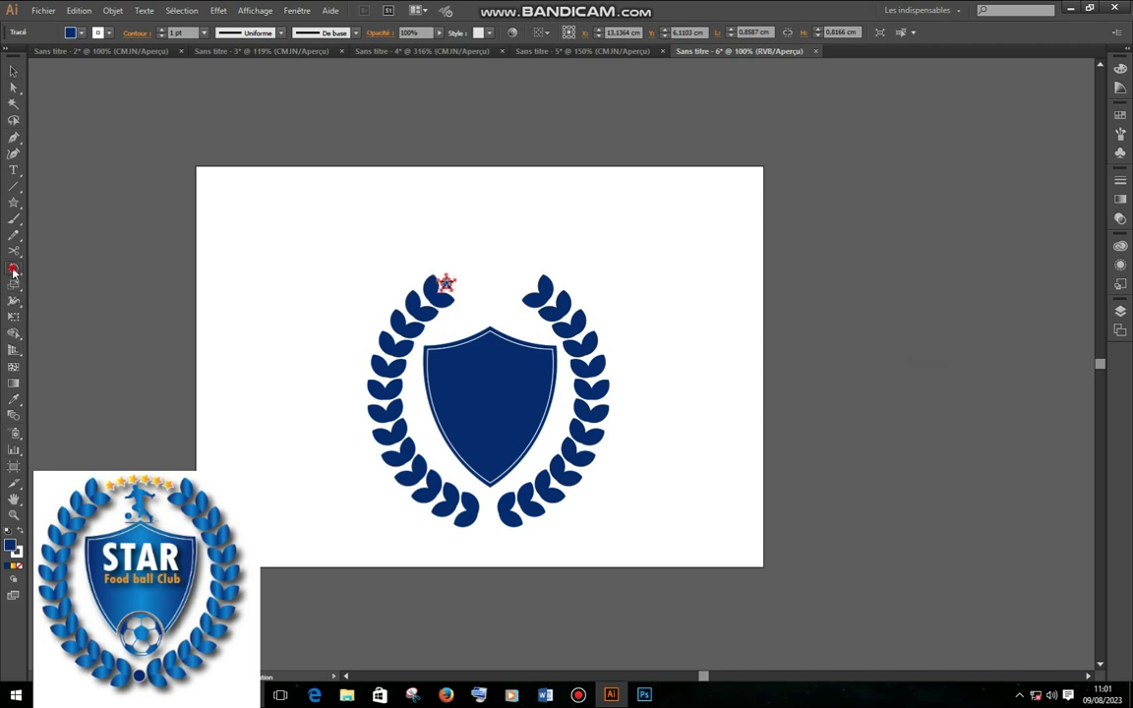
{"action": "left_click", "coordinate": [481, 378]}
{"action": "left_click_drag", "start_coordinate": [445, 283], "coordinate": [468, 281]}
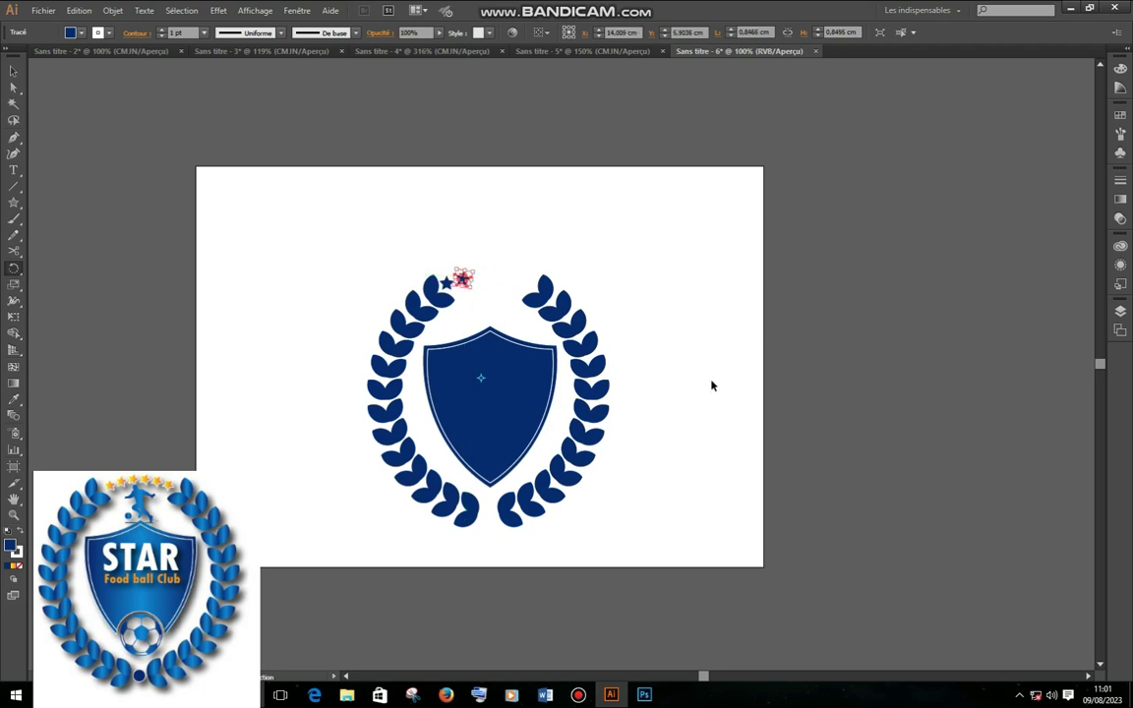
{"action": "key", "text": "ctrl+d"}
{"action": "key", "text": "ctrl+d"}
{"action": "key", "text": "ctrl+d"}
{"action": "key", "text": "ctrl+d"}
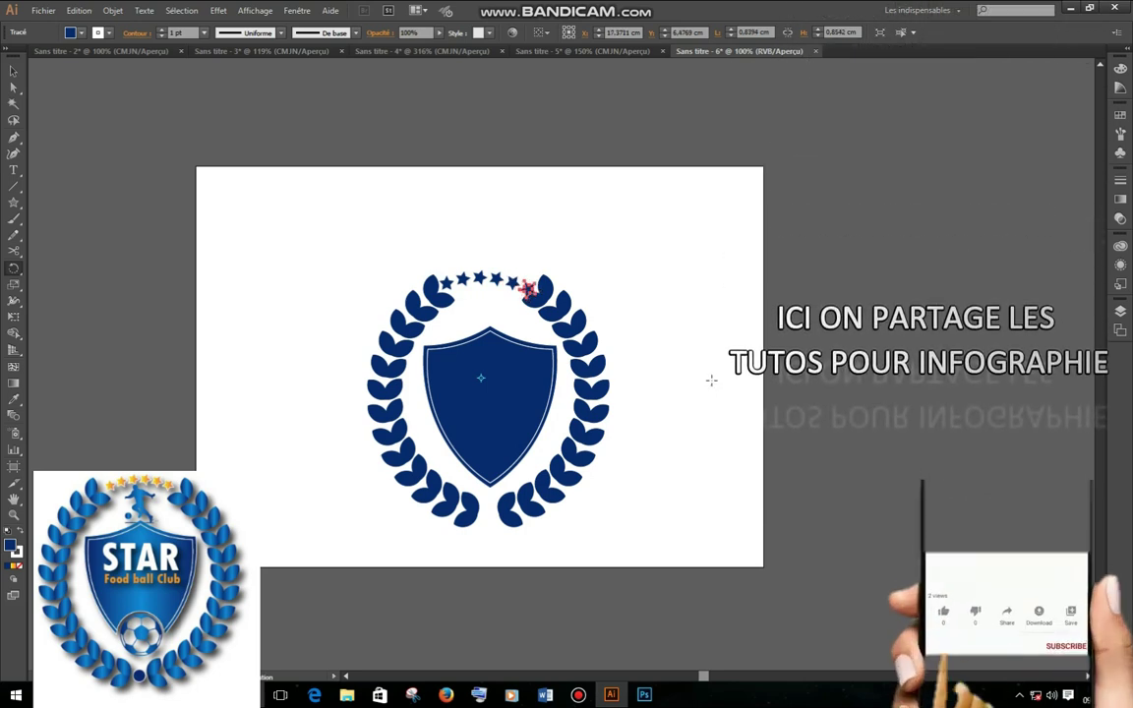
Select all six stars of the arc and group them.
{"action": "left_click", "coordinate": [12, 70]}
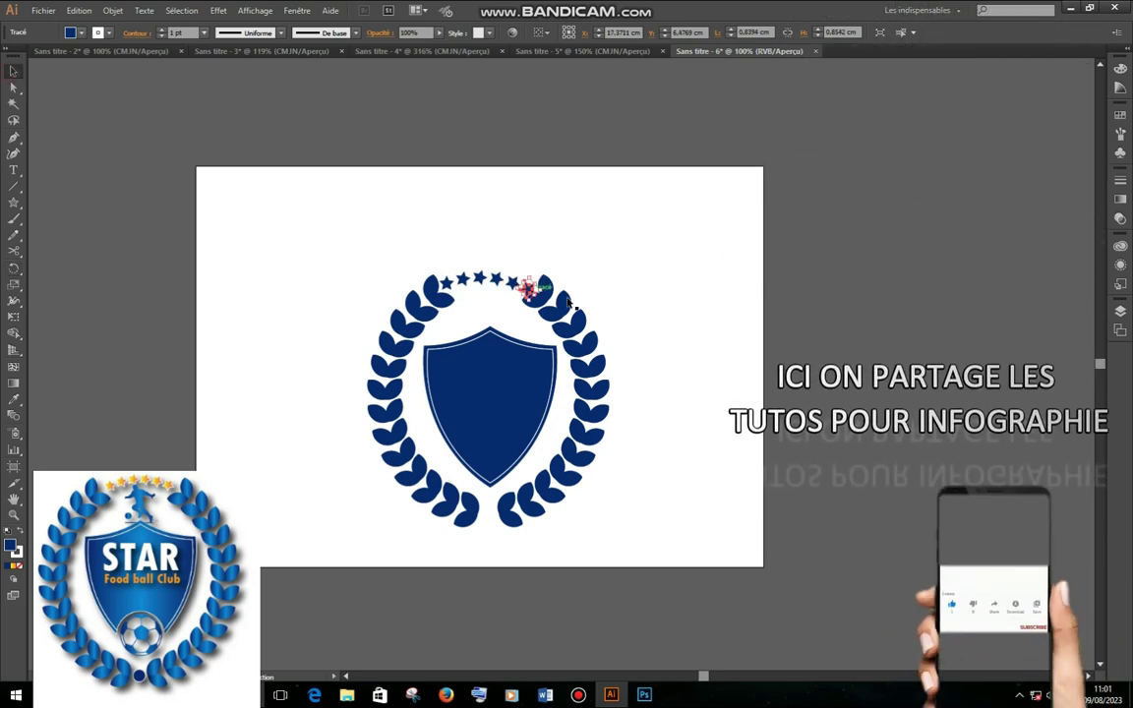
{"action": "left_click", "coordinate": [511, 285], "text": "shift"}
{"action": "left_click", "coordinate": [491, 281], "text": "shift"}
{"action": "left_click", "coordinate": [477, 281], "text": "shift"}
{"action": "left_click", "coordinate": [463, 281], "text": "shift"}
{"action": "left_click", "coordinate": [446, 284], "text": "shift"}
{"action": "right_click", "coordinate": [463, 280]}
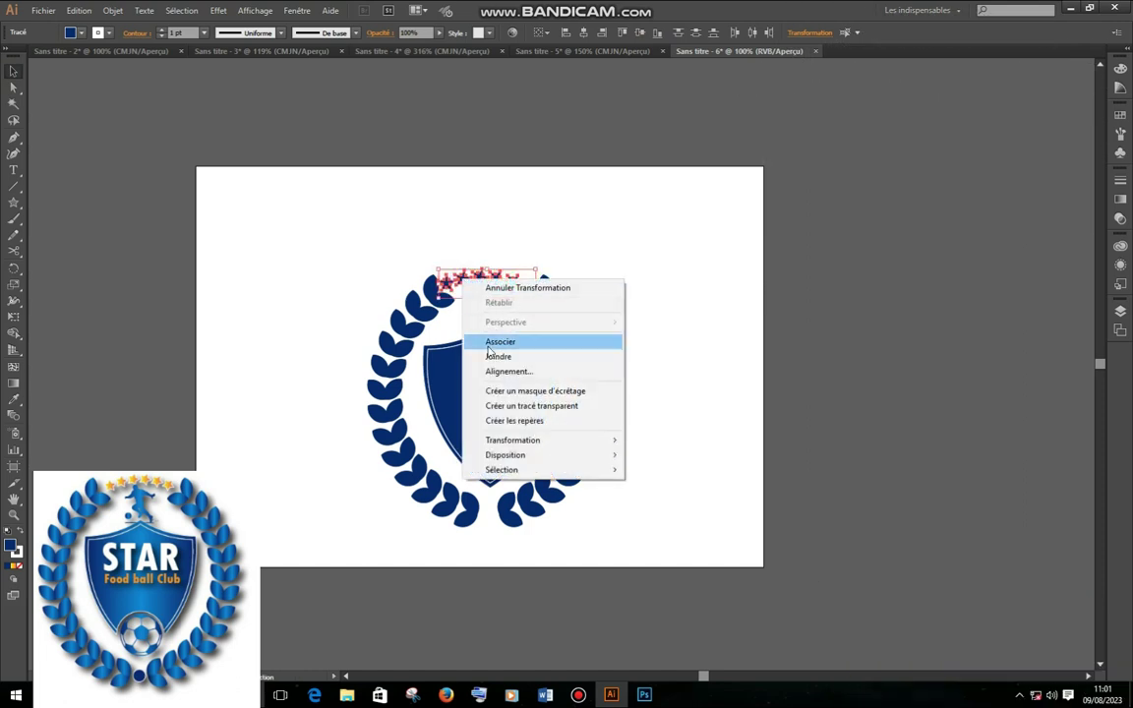
{"action": "left_click", "coordinate": [500, 344]}
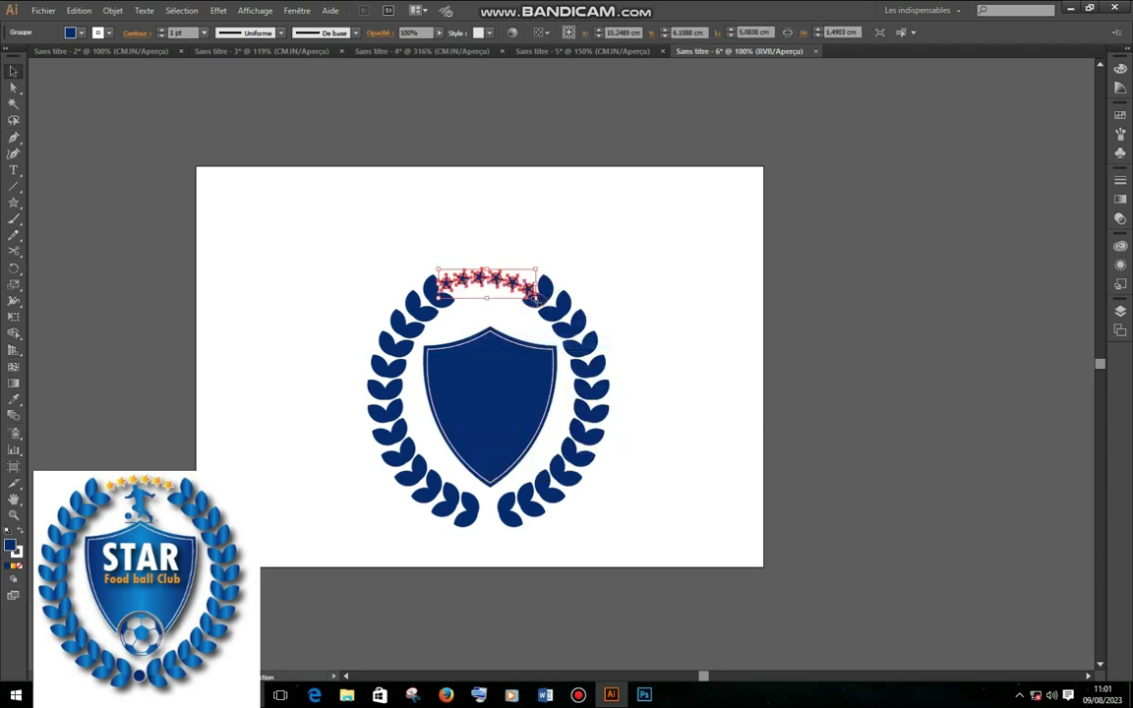
Scale the star group down to about 4.39 by 1.10 cm and centre it between the wreath's upper tips.
{"action": "left_click_drag", "start_coordinate": [537, 297], "coordinate": [527, 259]}
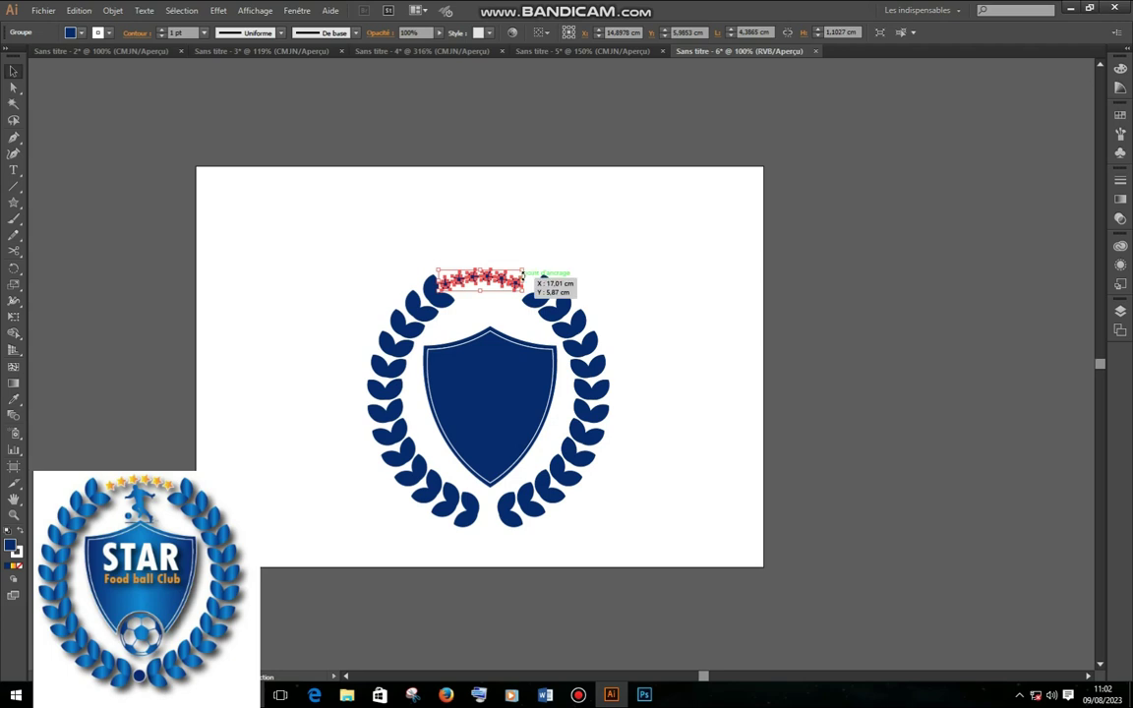
{"action": "left_click_drag", "start_coordinate": [524, 274], "coordinate": [530, 273]}
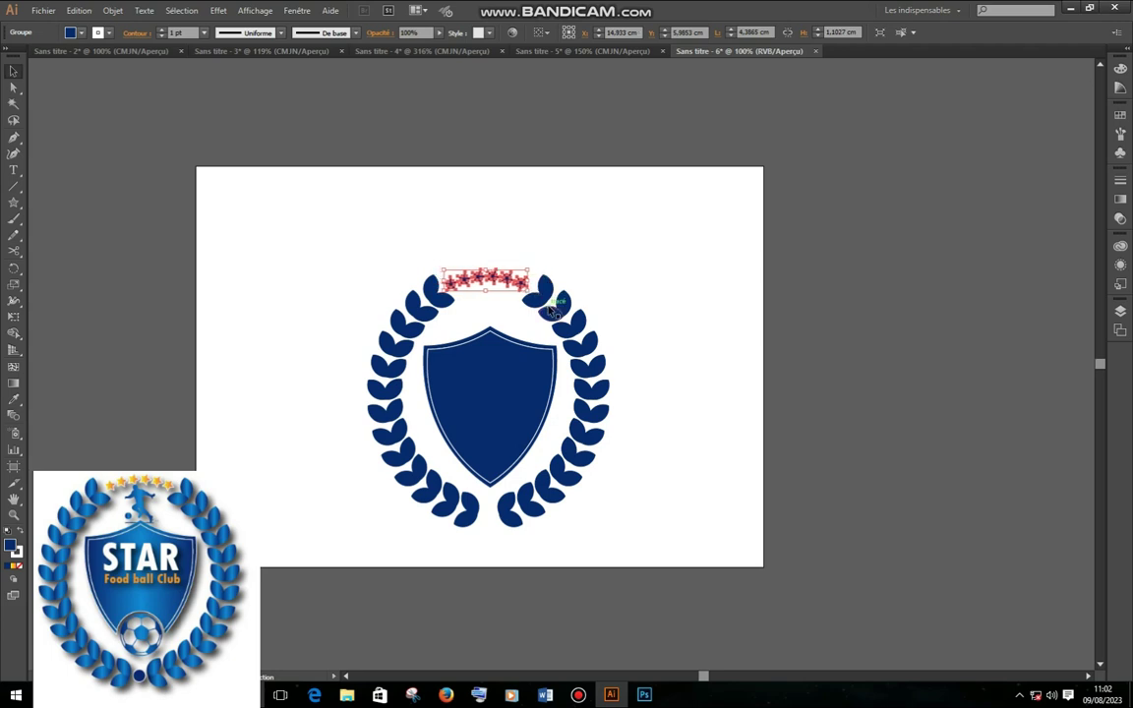
{"action": "key", "text": "Right"}
{"action": "key", "text": "Right"}
{"action": "left_click", "coordinate": [613, 264]}
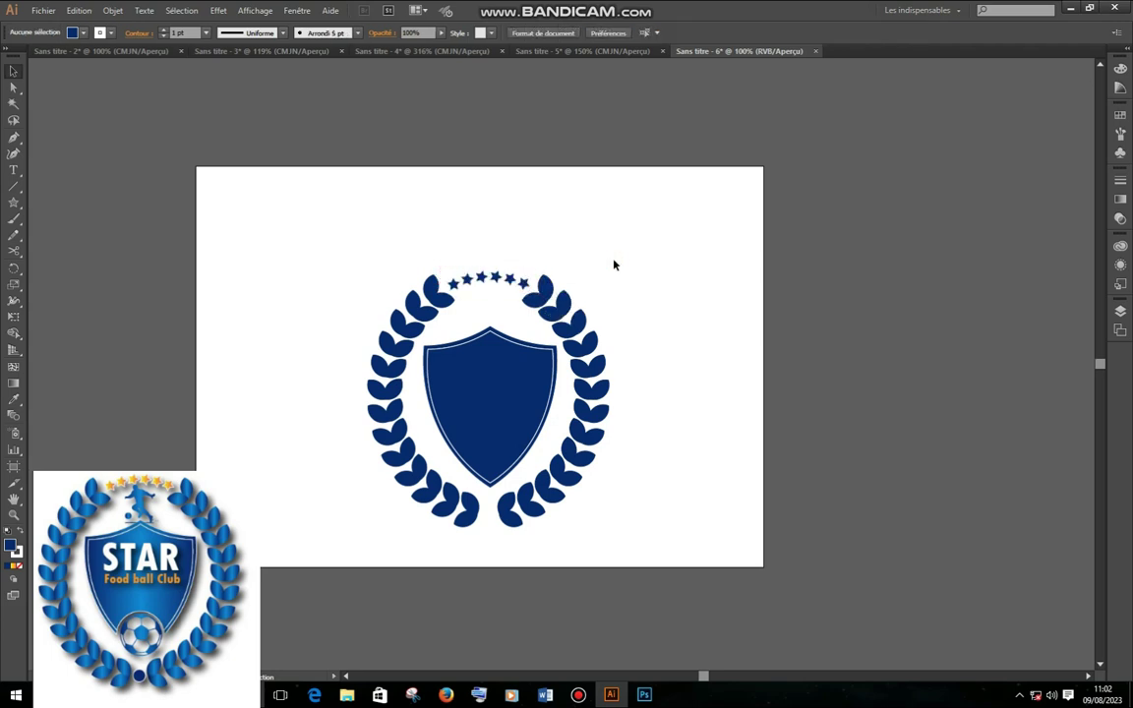
{"action": "left_click", "coordinate": [479, 286]}
{"action": "left_click", "coordinate": [680, 307]}
Add the text "STAR" on the shield and enlarge it to about 75 pt.
{"action": "left_click", "coordinate": [13, 170]}
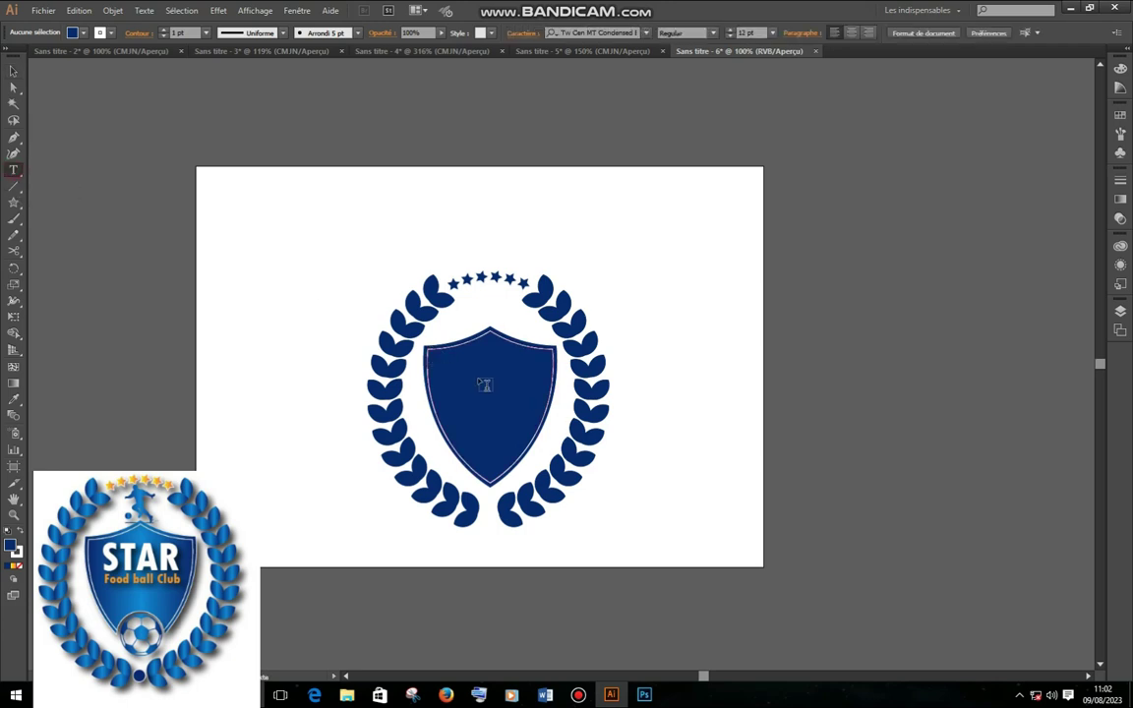
{"action": "left_click", "coordinate": [405, 335]}
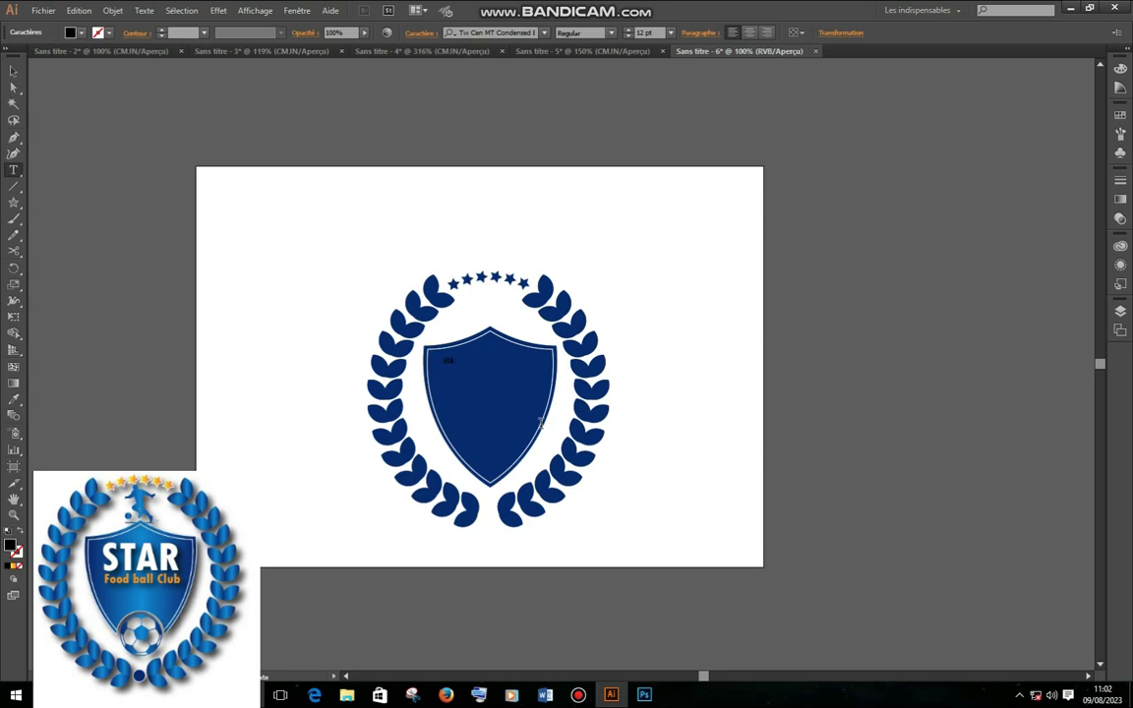
{"action": "left_click", "coordinate": [14, 71]}
{"action": "left_click_drag", "start_coordinate": [458, 367], "coordinate": [537, 417]}
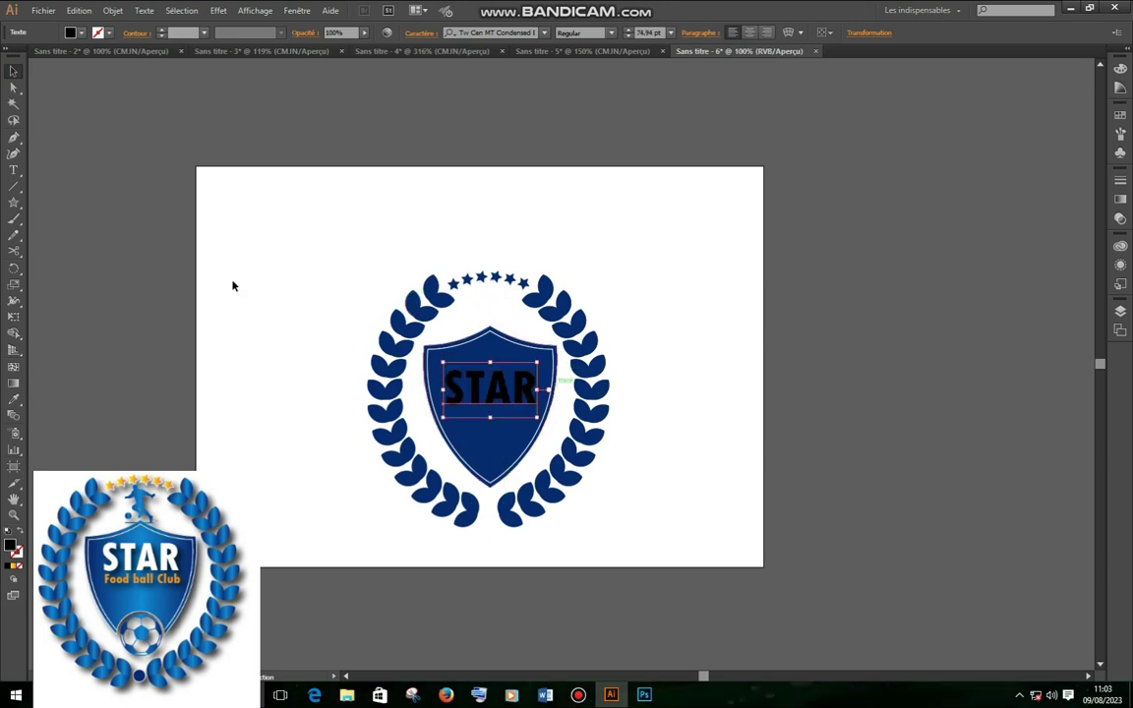
Fill the STAR text with white and move it up into the upper part of the shield.
{"action": "left_click", "coordinate": [83, 34]}
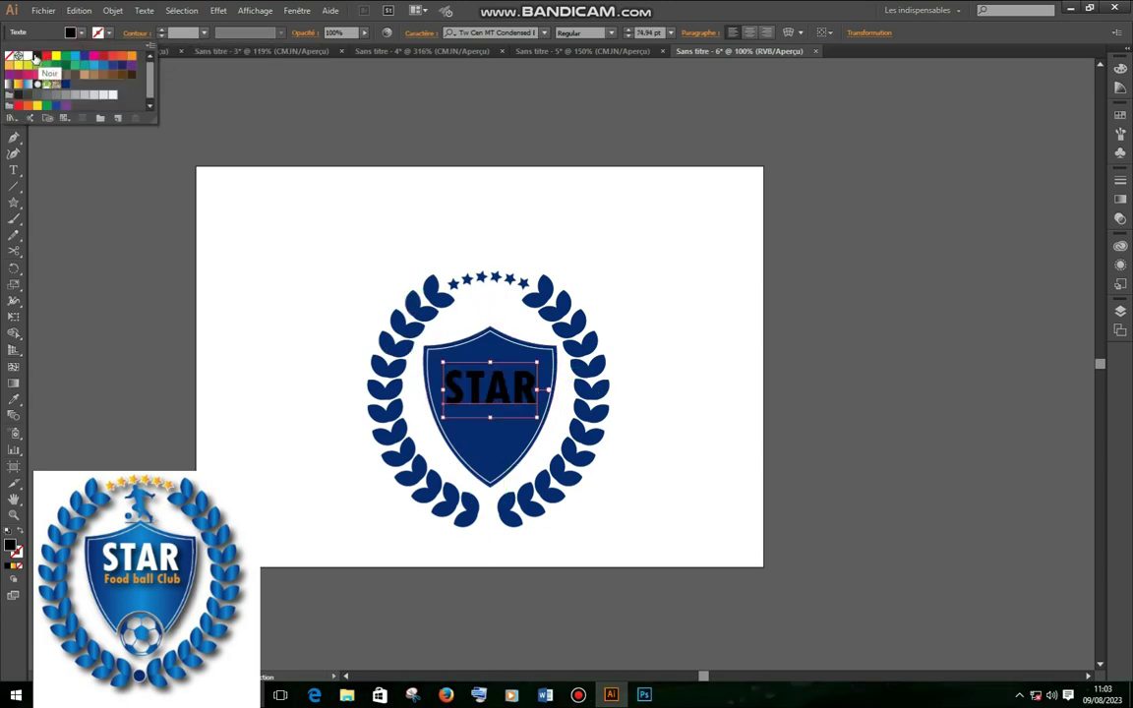
{"action": "left_click", "coordinate": [29, 56]}
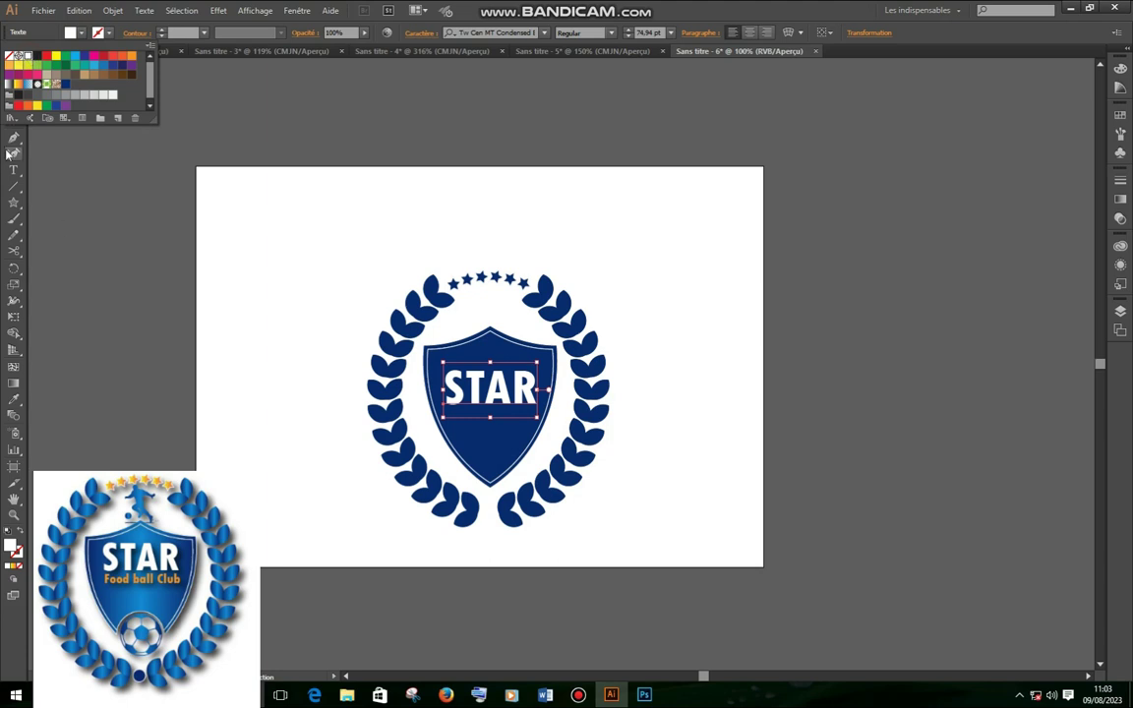
{"action": "key", "text": "Escape"}
{"action": "left_click", "coordinate": [11, 71]}
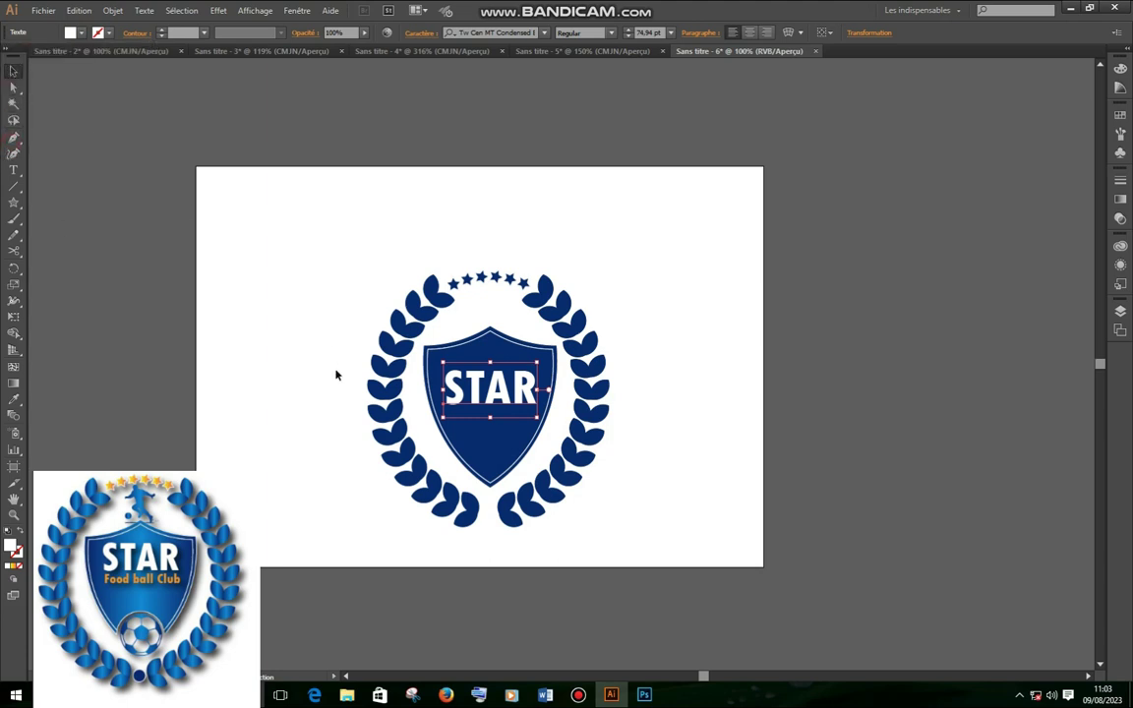
{"action": "key", "text": "Up"}
{"action": "key", "text": "Up"}
{"action": "key", "text": "Up"}
{"action": "key", "text": "Up"}
{"action": "key", "text": "Up"}
{"action": "key", "text": "Up"}
{"action": "key", "text": "Up"}
{"action": "key", "text": "Up"}
{"action": "key", "text": "Up"}
{"action": "key", "text": "Up"}
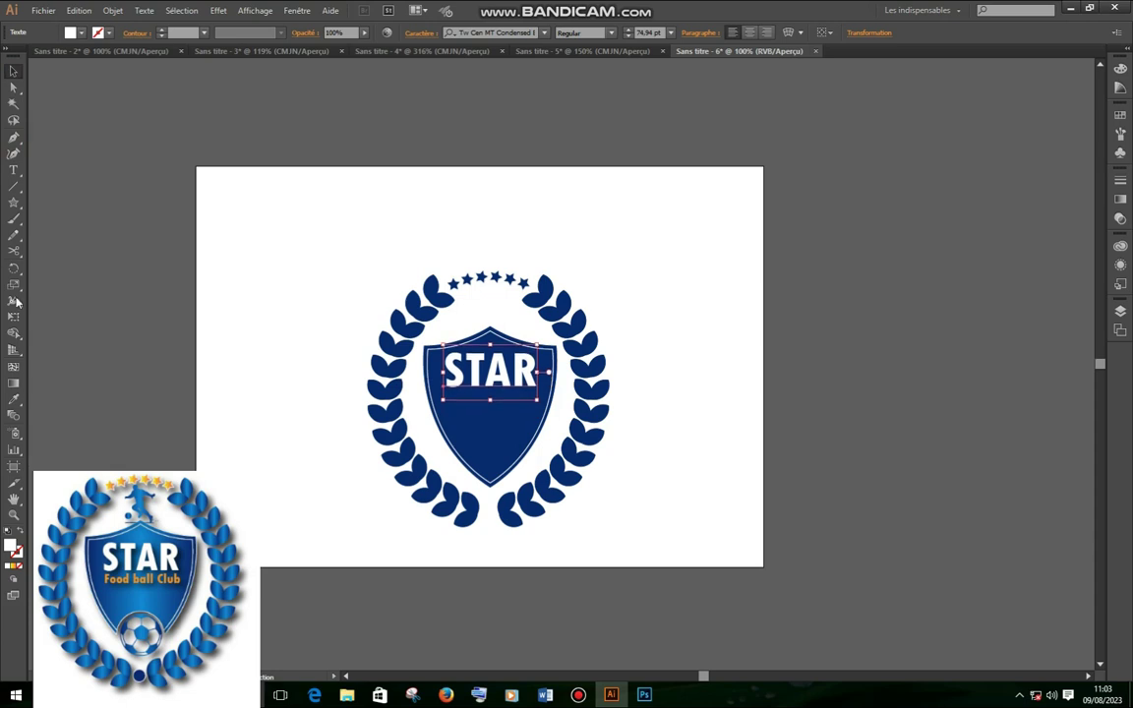
Add the text "Food ball Club" below STAR and fill it with orange.
{"action": "left_click", "coordinate": [13, 169]}
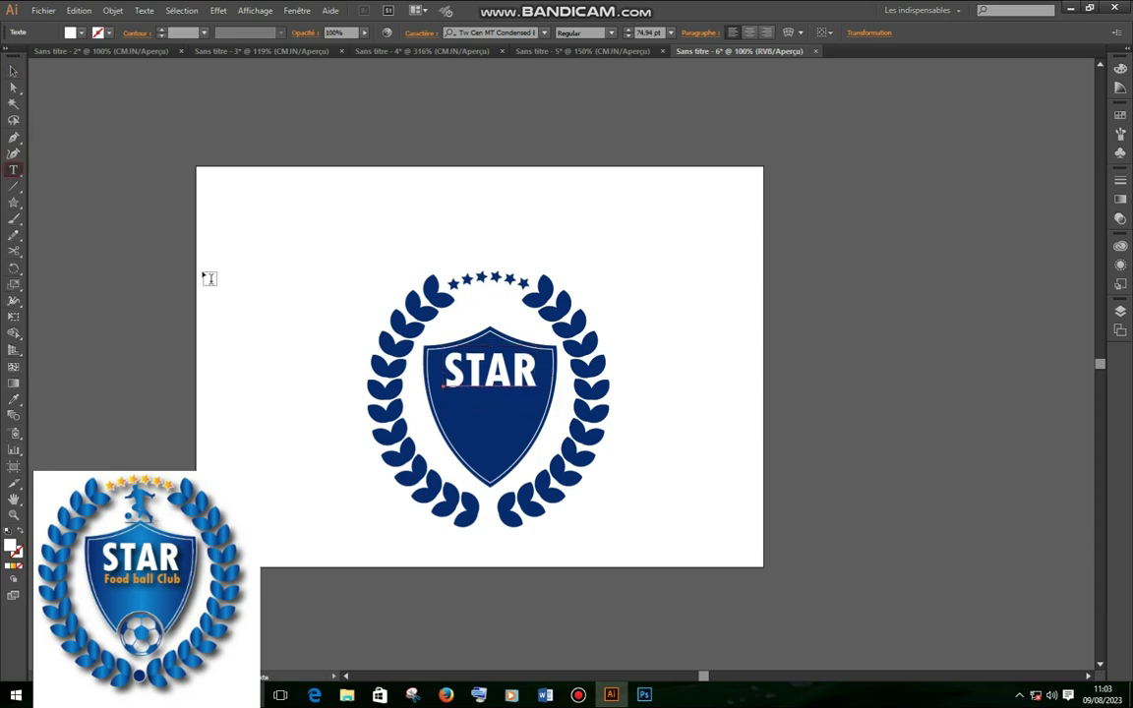
{"action": "left_click", "coordinate": [461, 412]}
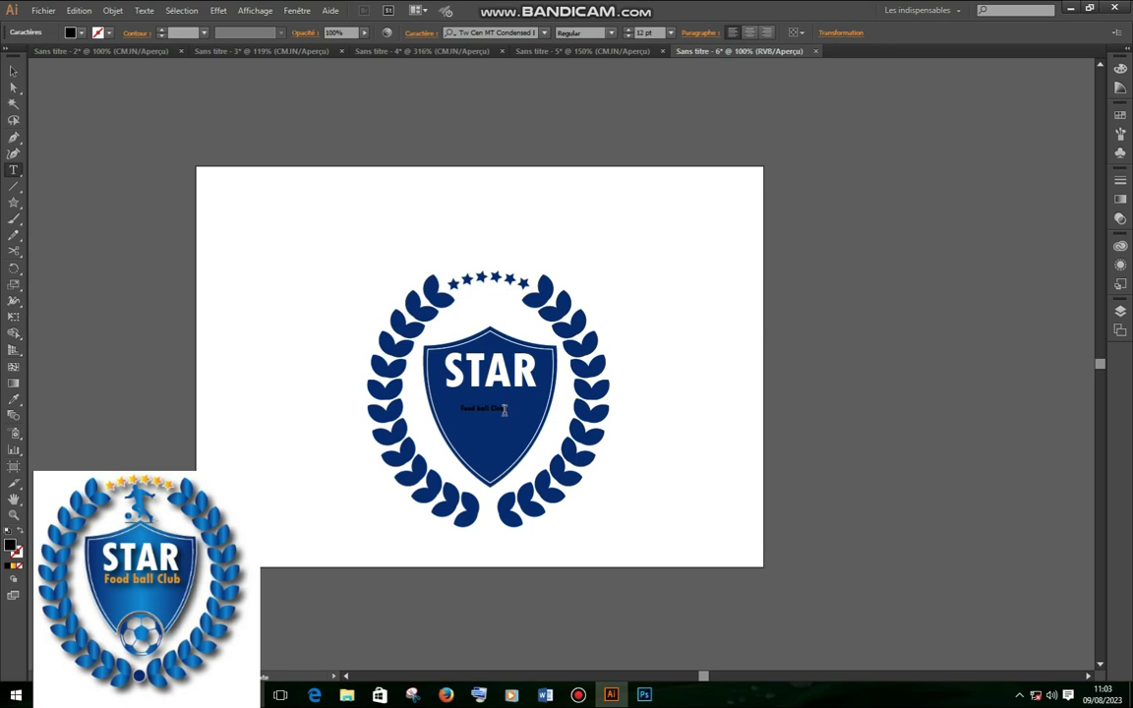
{"action": "left_click_drag", "start_coordinate": [502, 409], "coordinate": [442, 409]}
{"action": "left_click", "coordinate": [73, 33]}
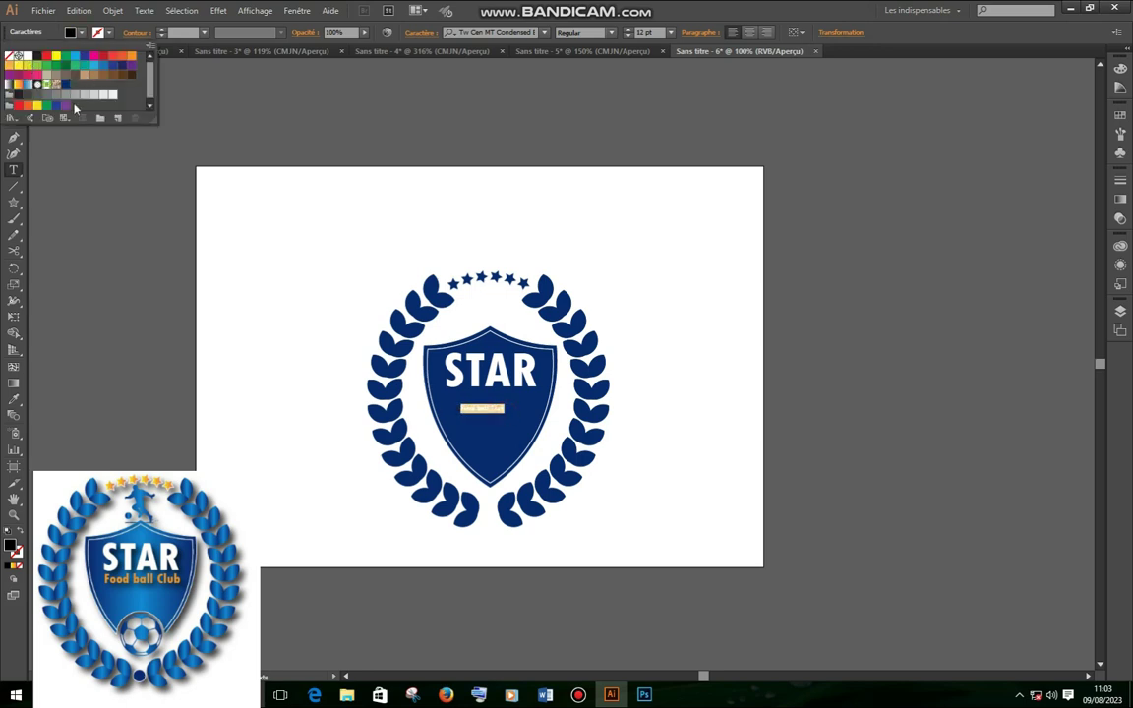
{"action": "left_click", "coordinate": [134, 59]}
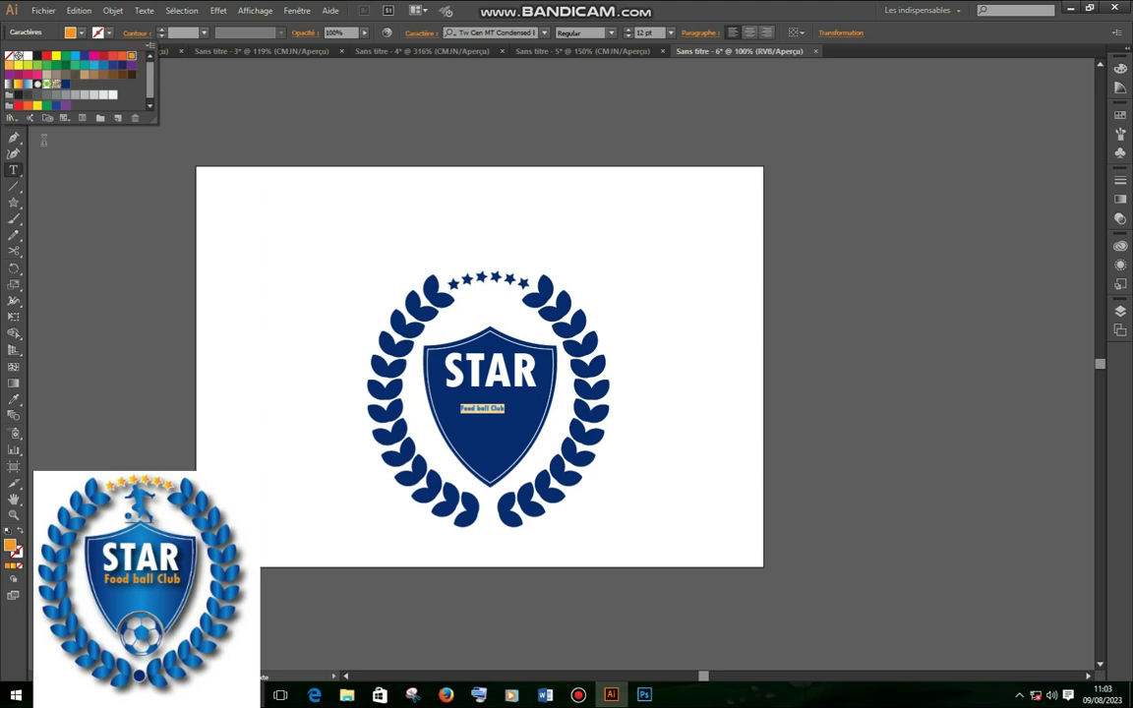
Enlarge the "Food ball Club" text to about the width of STAR and place it directly beneath that word.
{"action": "left_click", "coordinate": [14, 71]}
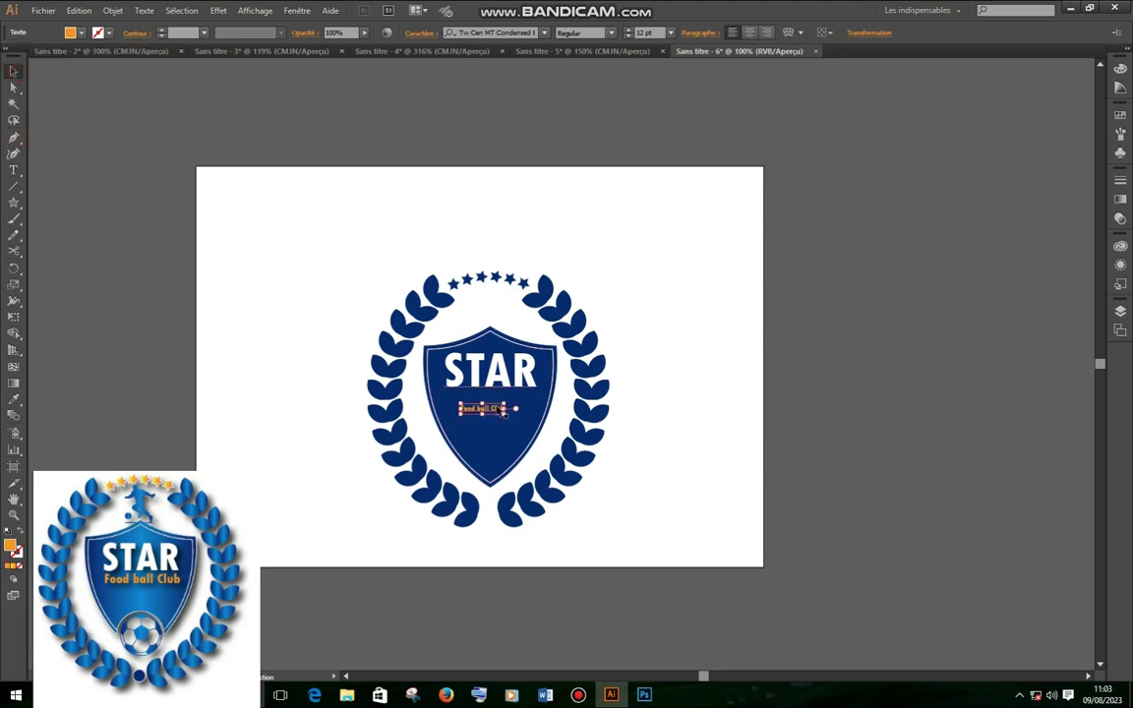
{"action": "left_click_drag", "start_coordinate": [506, 414], "coordinate": [539, 413]}
{"action": "left_click", "coordinate": [641, 435]}
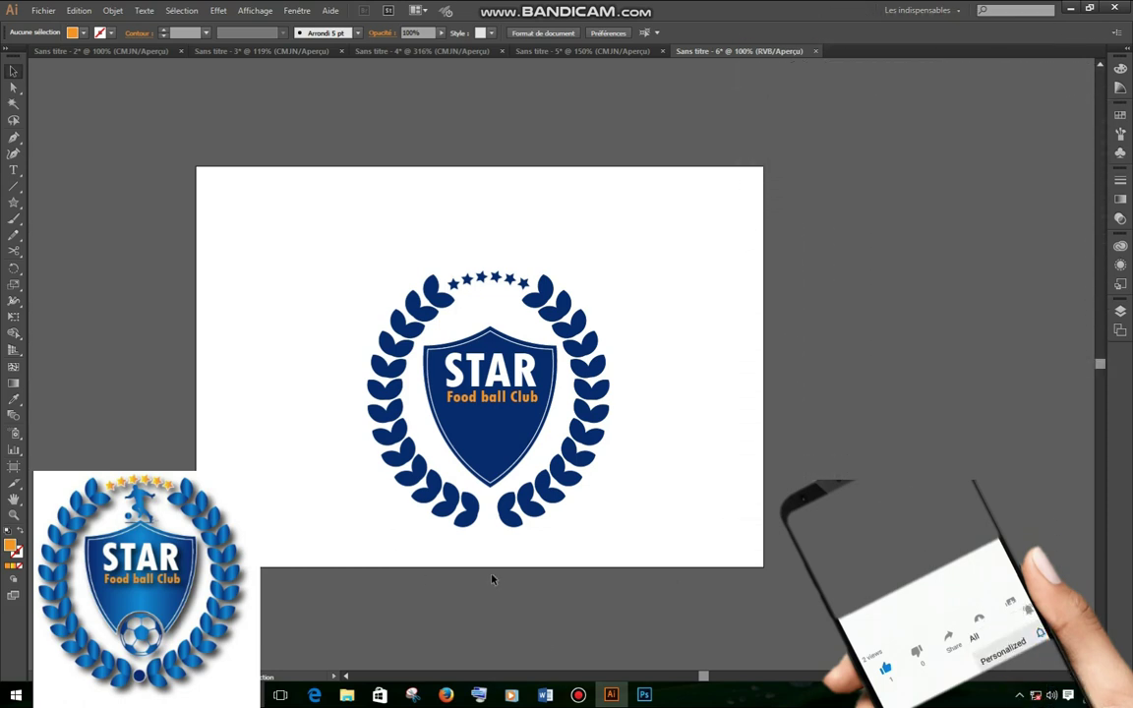
Place the soccer ball image Sans titre-1.png from the Images folder into the document, to the right of the wreath.
{"action": "left_click", "coordinate": [349, 695]}
{"action": "left_click", "coordinate": [771, 480]}
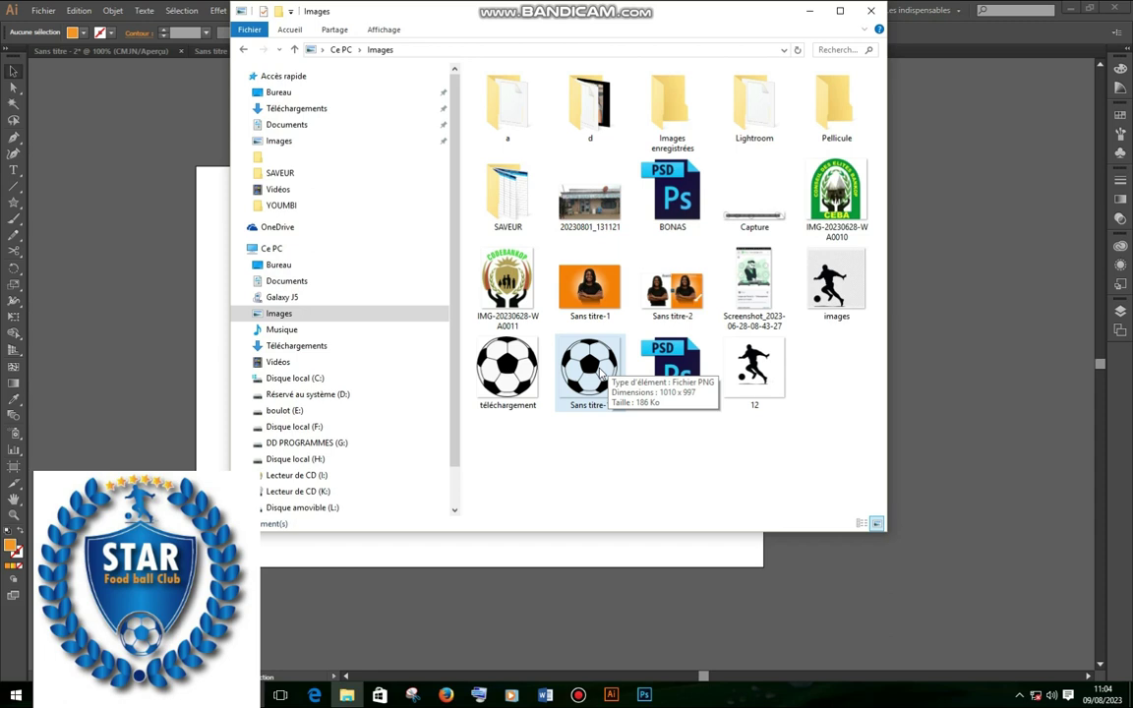
{"action": "left_click_drag", "start_coordinate": [602, 374], "coordinate": [780, 343]}
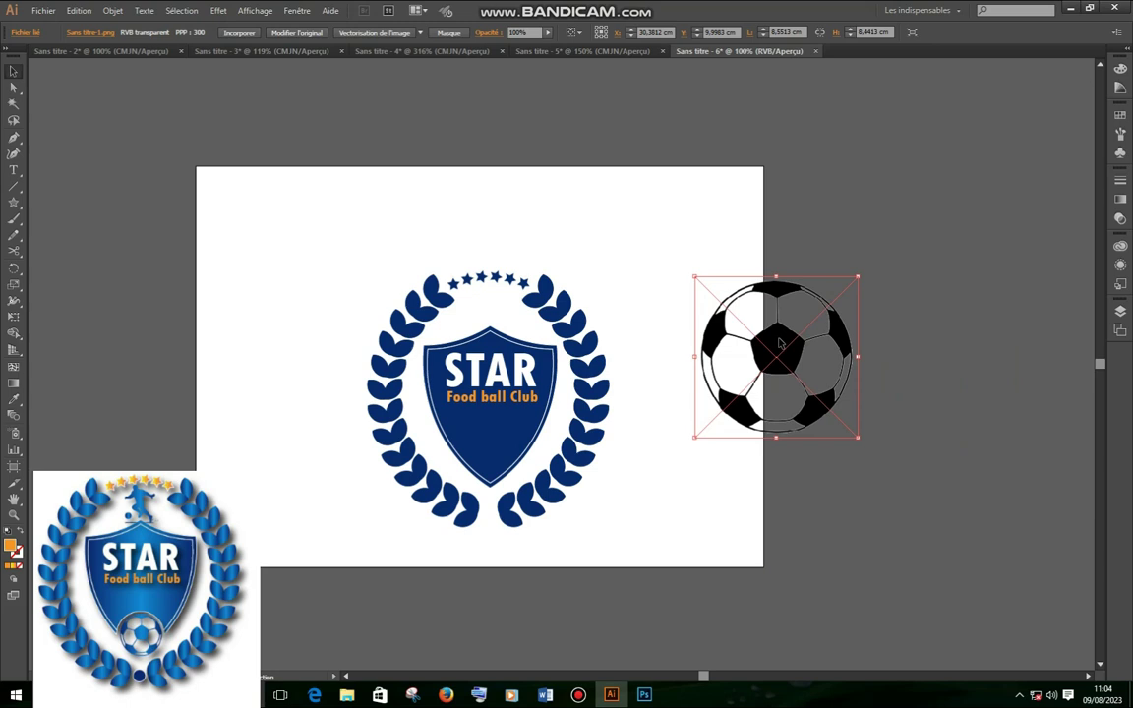
Trace the soccer ball image with the Silhouettes preset and expand the tracing into editable paths.
{"action": "left_click", "coordinate": [420, 33]}
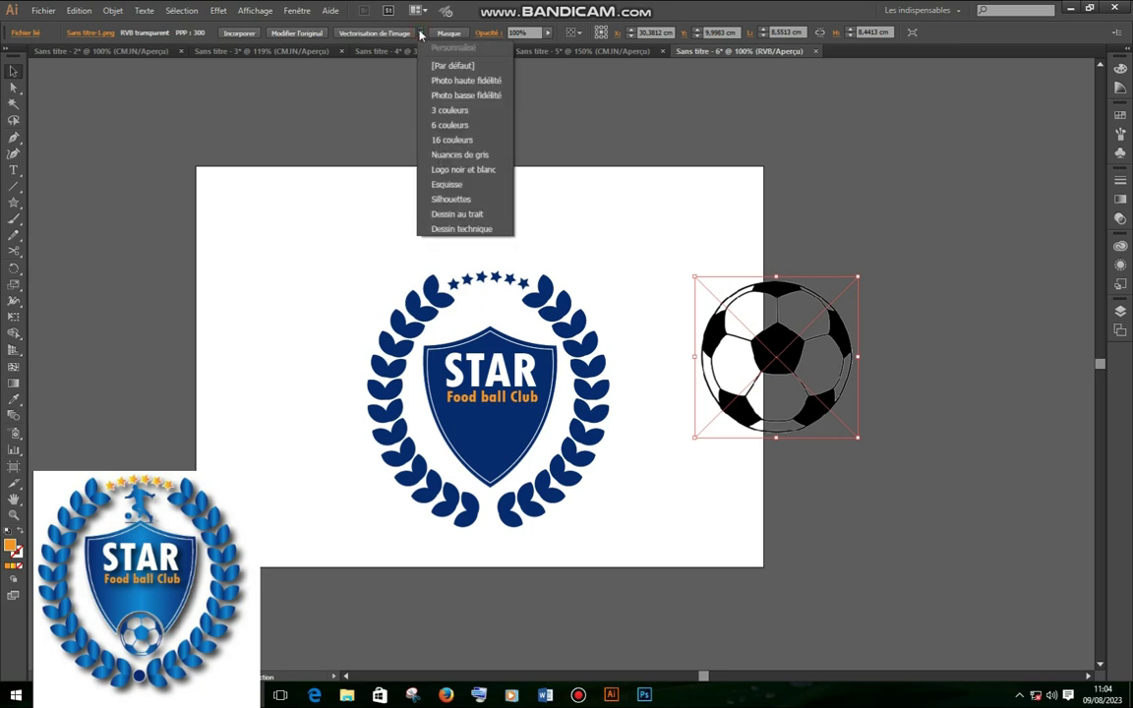
{"action": "left_click", "coordinate": [468, 201]}
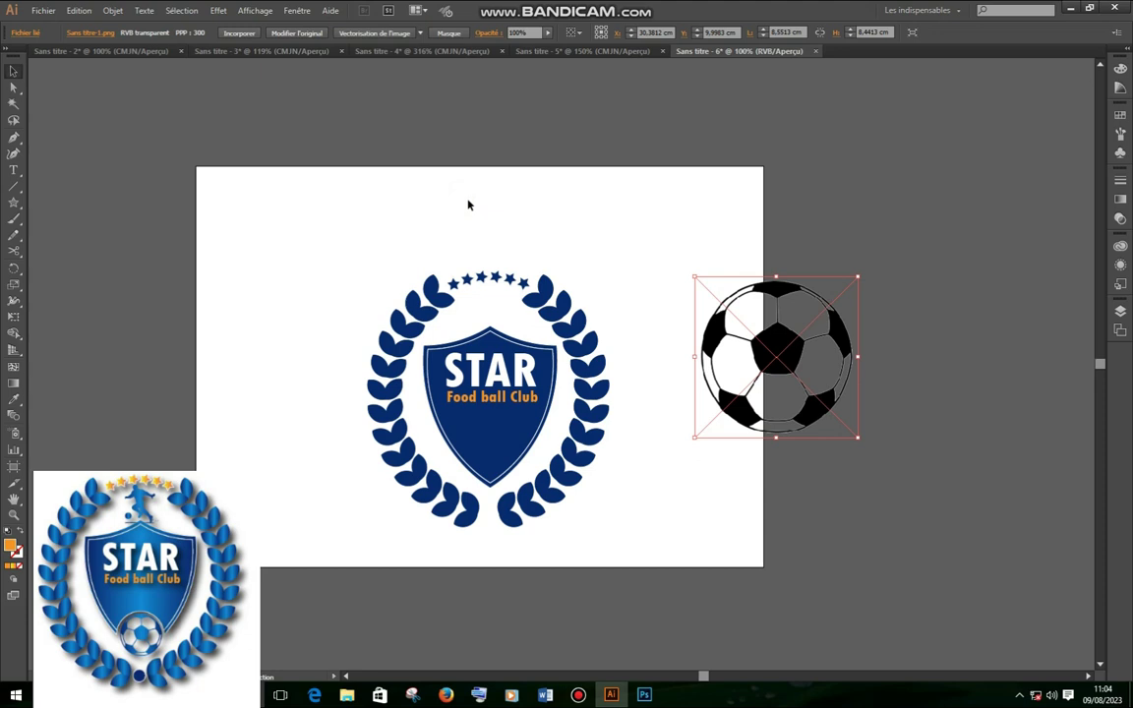
{"action": "left_click", "coordinate": [896, 342]}
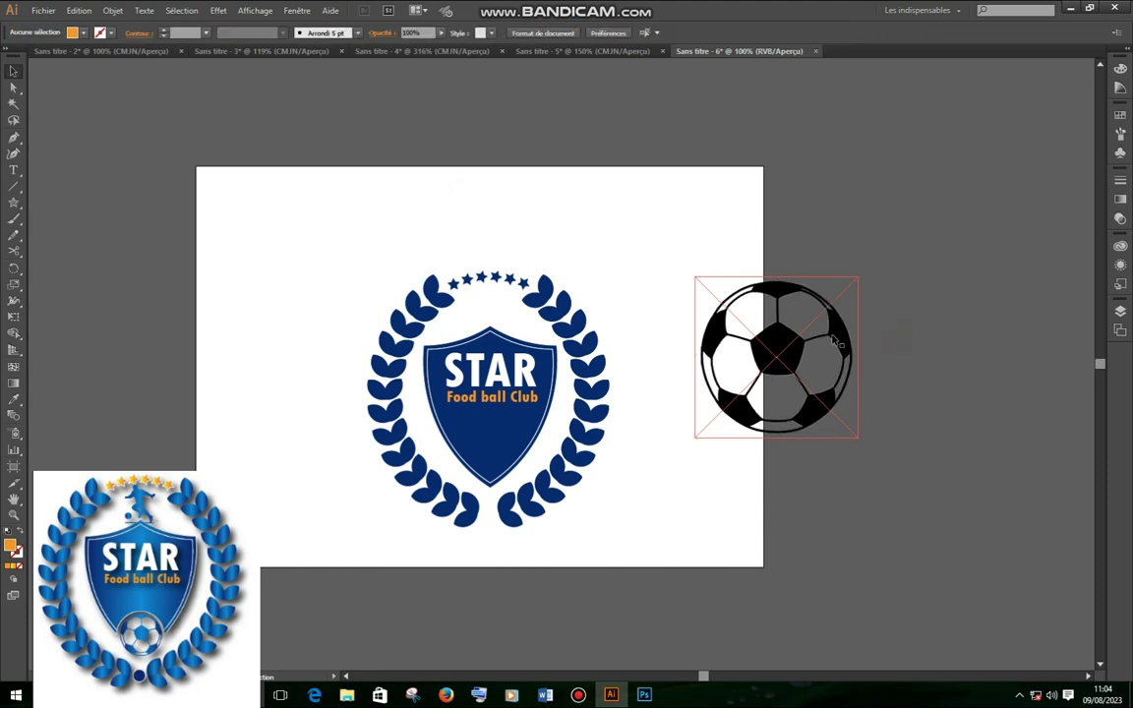
{"action": "left_click", "coordinate": [841, 341]}
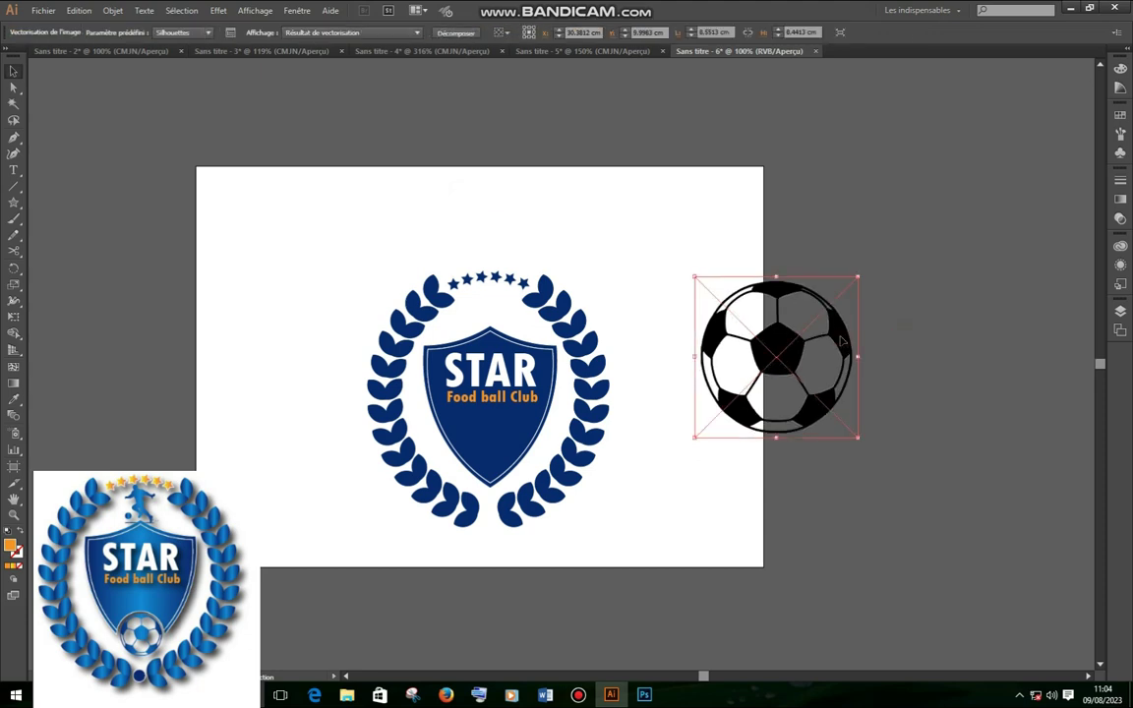
{"action": "left_click", "coordinate": [456, 34]}
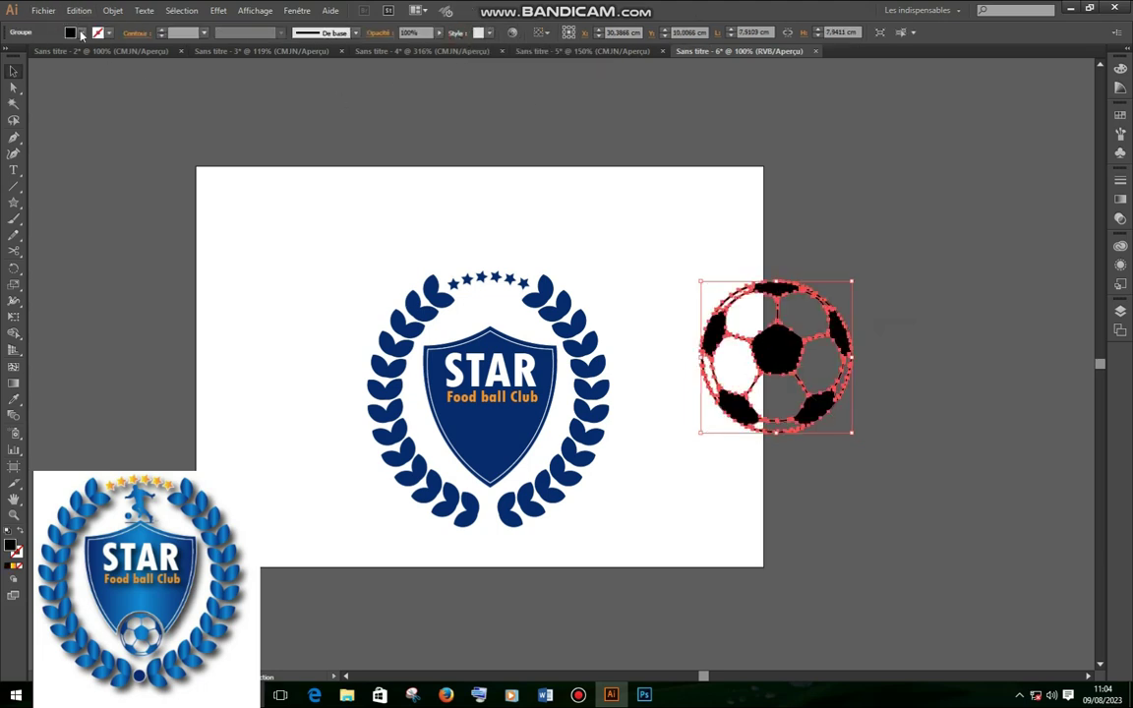
Fill the traced soccer ball with the dark blue swatch and deselect it.
{"action": "left_click", "coordinate": [82, 35]}
{"action": "left_click", "coordinate": [66, 86]}
{"action": "left_click", "coordinate": [946, 335]}
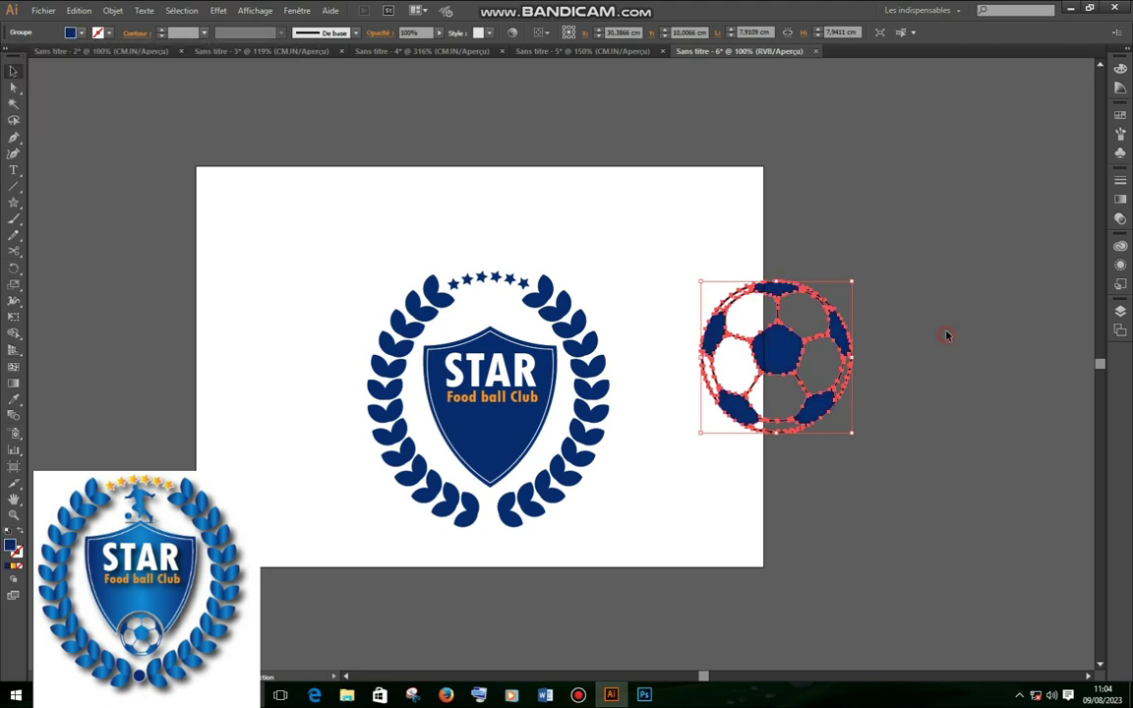
{"action": "left_click", "coordinate": [923, 336]}
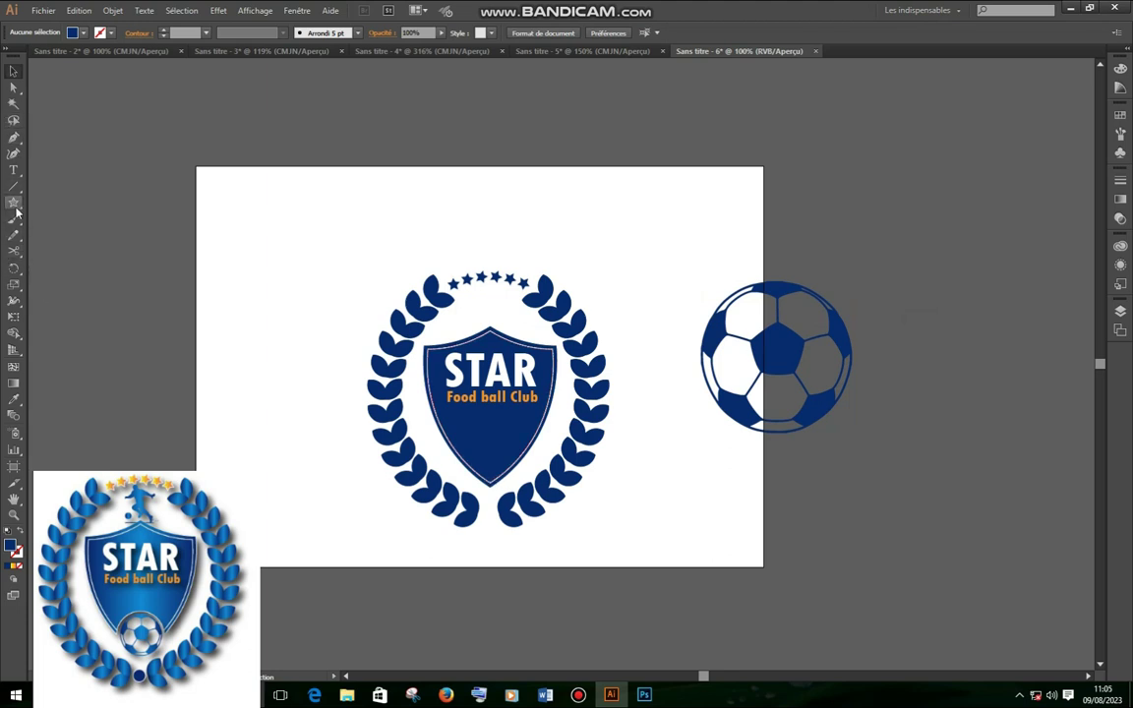
Draw a dark blue circle about 2.39 cm in diameter centred on the shield's lower tip and move it slightly up.
{"action": "left_click_drag", "start_coordinate": [16, 207], "coordinate": [54, 215]}
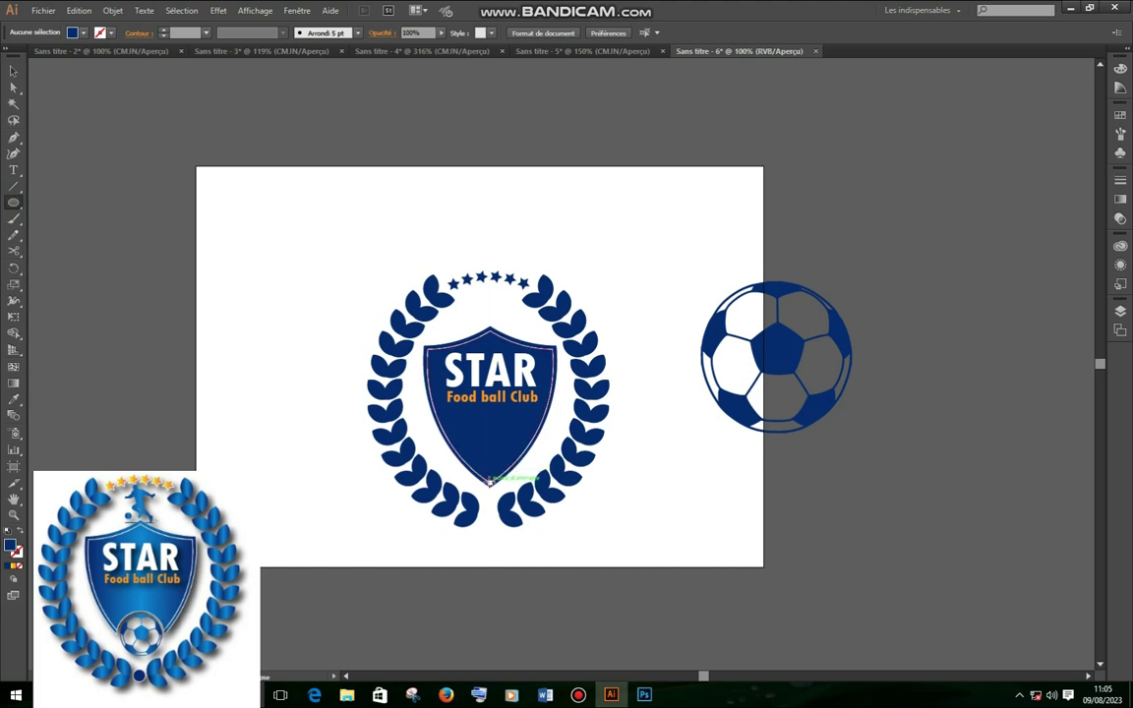
{"action": "left_click_drag", "start_coordinate": [489, 481], "coordinate": [510, 503]}
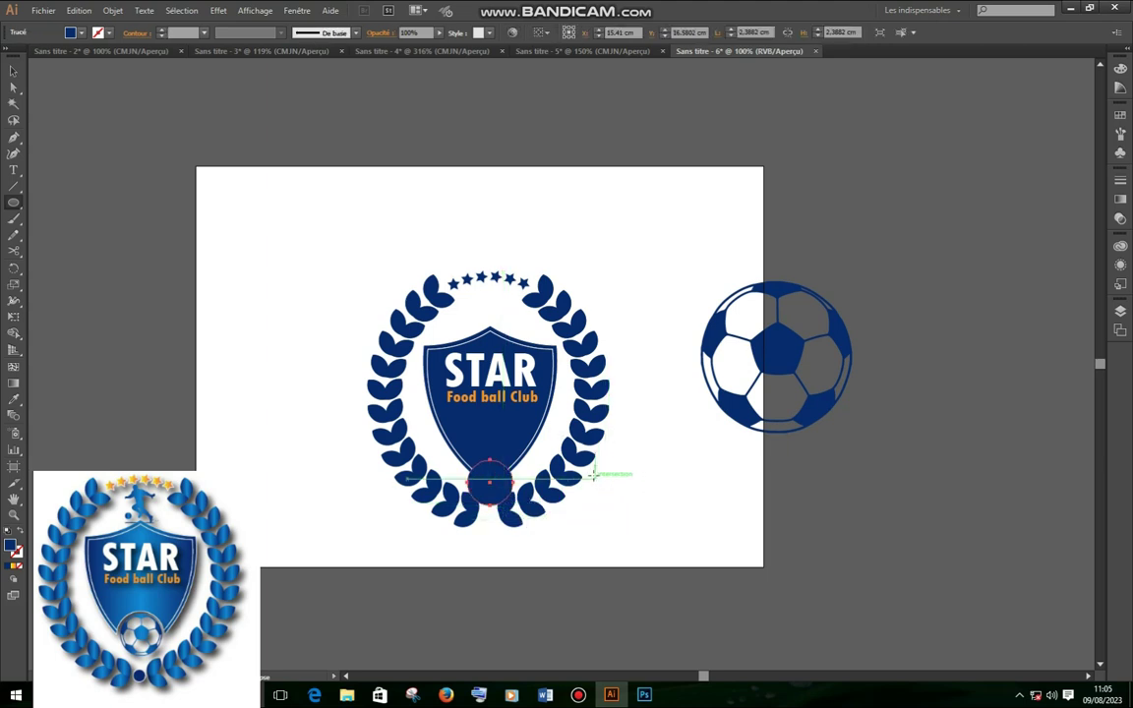
{"action": "key", "text": "Up"}
{"action": "key", "text": "Up"}
{"action": "key", "text": "Up"}
{"action": "key", "text": "Up"}
{"action": "key", "text": "Up"}
{"action": "key", "text": "Up"}
{"action": "key", "text": "Up"}
{"action": "key", "text": "Up"}
{"action": "key", "text": "Up"}
{"action": "key", "text": "Up"}
{"action": "key", "text": "Up"}
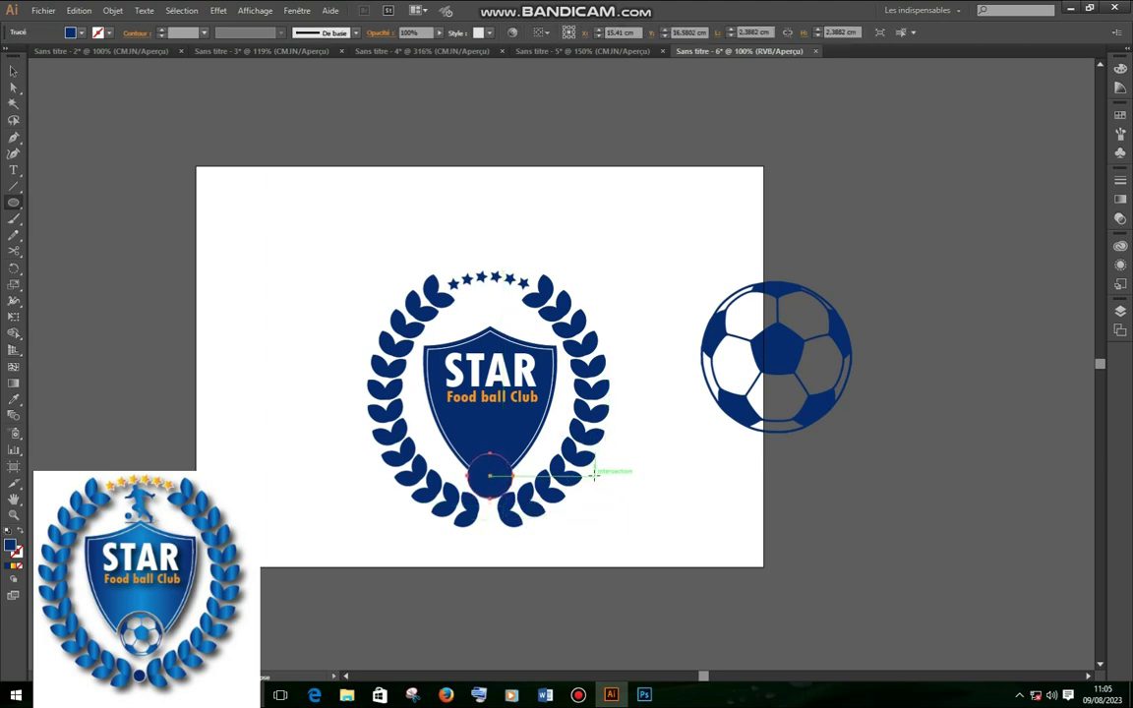
Enlarge the circle on the shield's lower tip to about 3.01 cm in diameter and raise it along the shield's centre line.
{"action": "key", "text": "Up"}
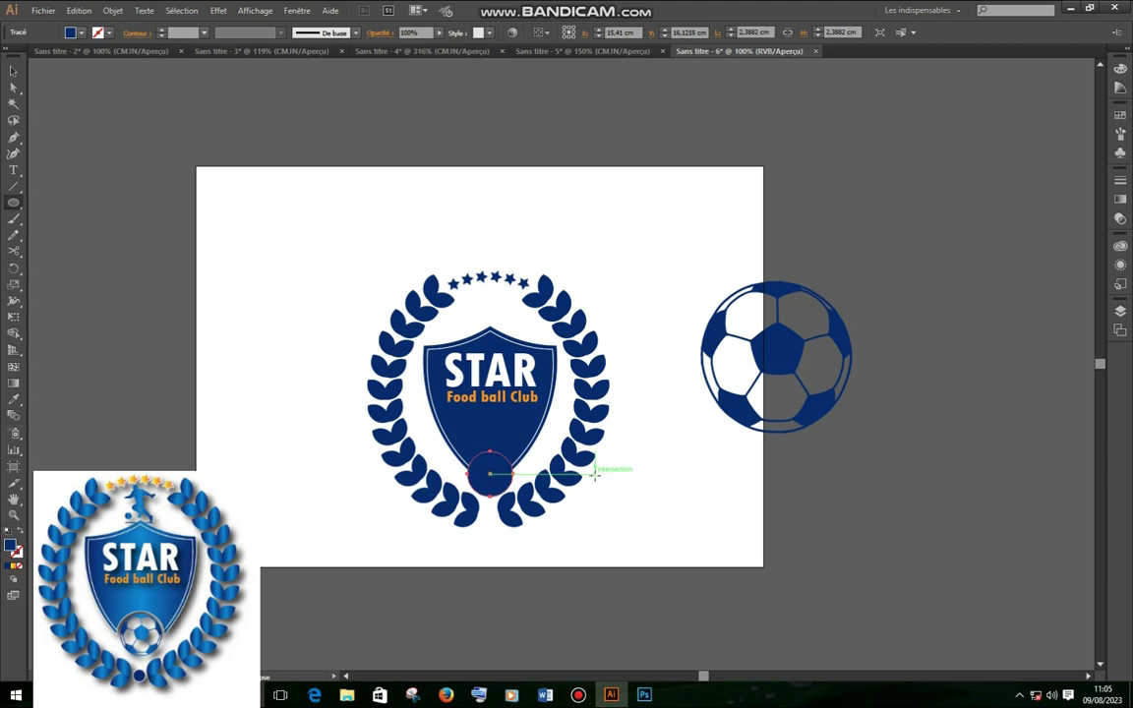
{"action": "left_click", "coordinate": [12, 71]}
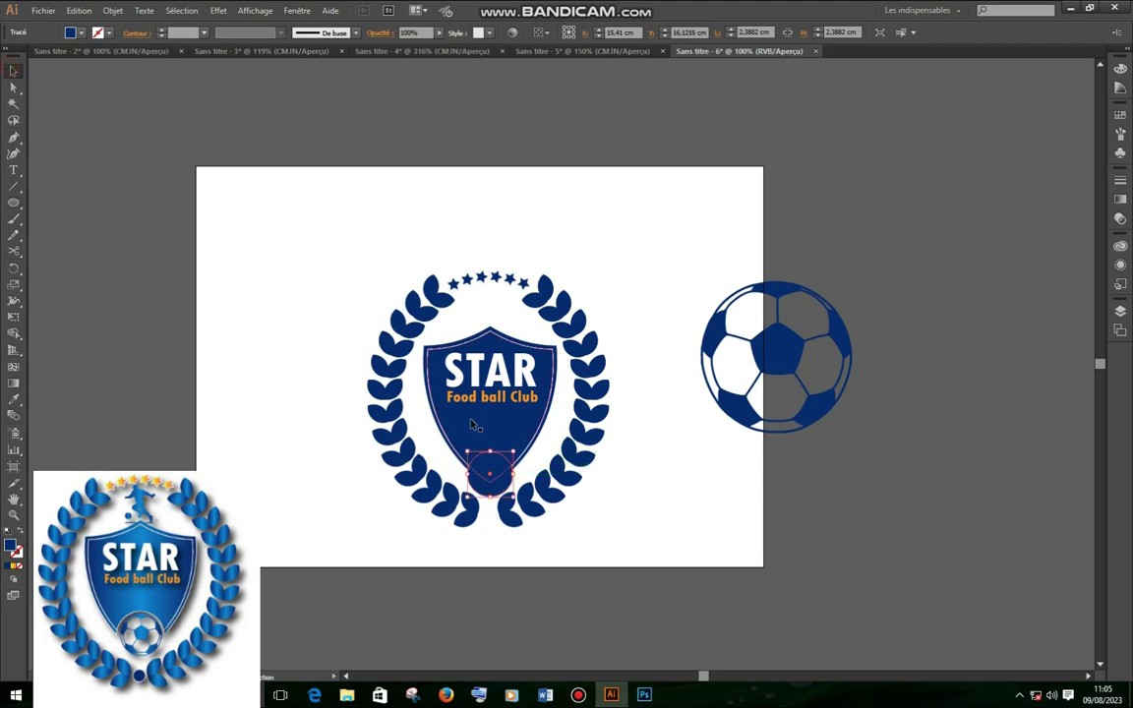
{"action": "left_click_drag", "start_coordinate": [514, 450], "coordinate": [522, 444]}
{"action": "key", "text": "Up"}
{"action": "key", "text": "Up"}
{"action": "key", "text": "Up"}
{"action": "key", "text": "Up"}
{"action": "key", "text": "Up"}
{"action": "key", "text": "Up"}
{"action": "key", "text": "Up"}
{"action": "key", "text": "Up"}
{"action": "key", "text": "Up"}
{"action": "key", "text": "Up"}
{"action": "key", "text": "Up"}
{"action": "key", "text": "Up"}
{"action": "key", "text": "Up"}
{"action": "key", "text": "Up"}
{"action": "key", "text": "Up"}
{"action": "key", "text": "Down"}
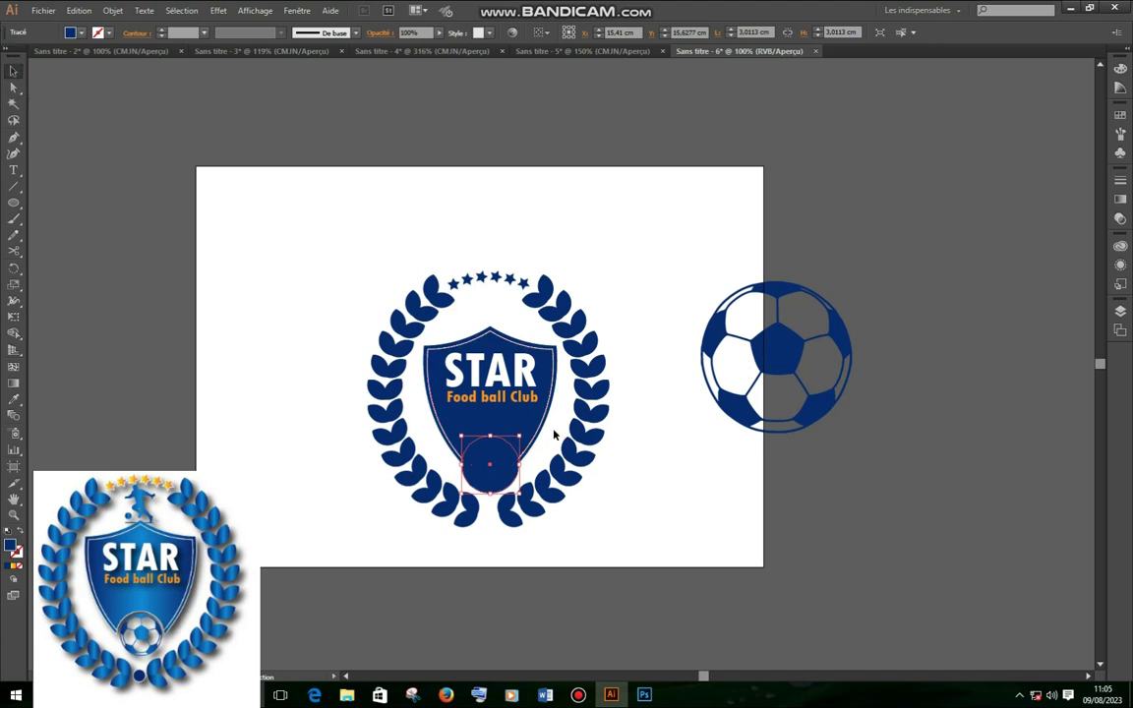
Merge the circle with the overlapping shield areas using Shape Builder and delete it to cut a round notch in the shield's tip.
{"action": "left_click_drag", "start_coordinate": [648, 273], "coordinate": [354, 540]}
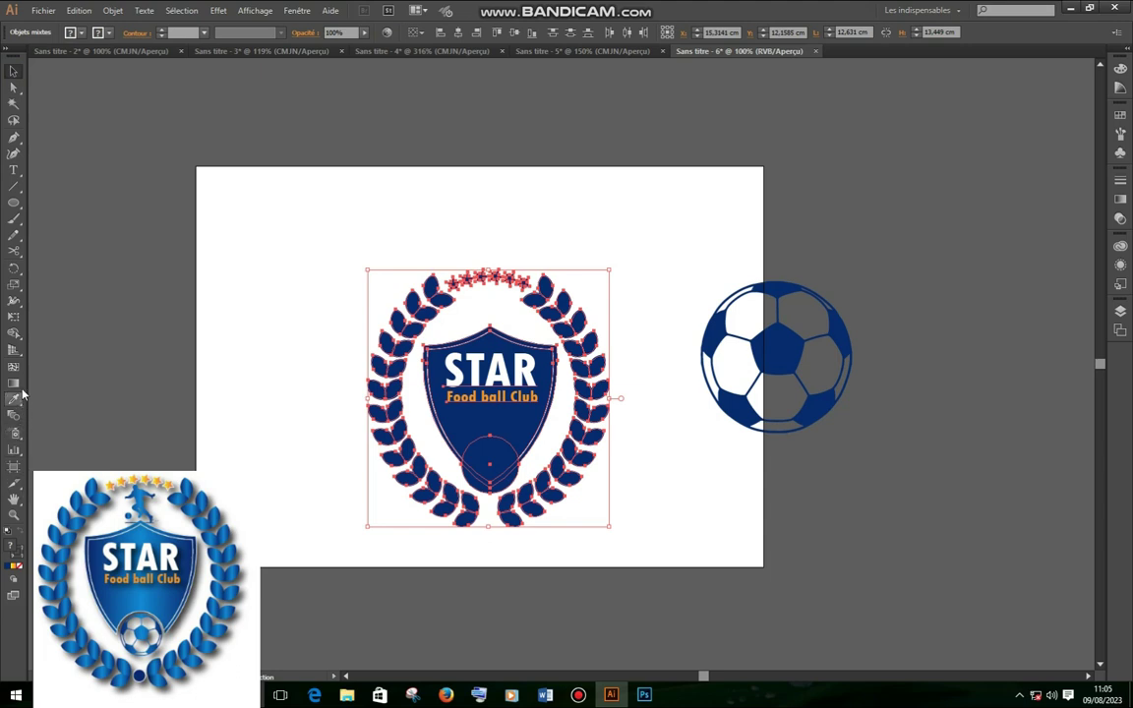
{"action": "left_click", "coordinate": [14, 333]}
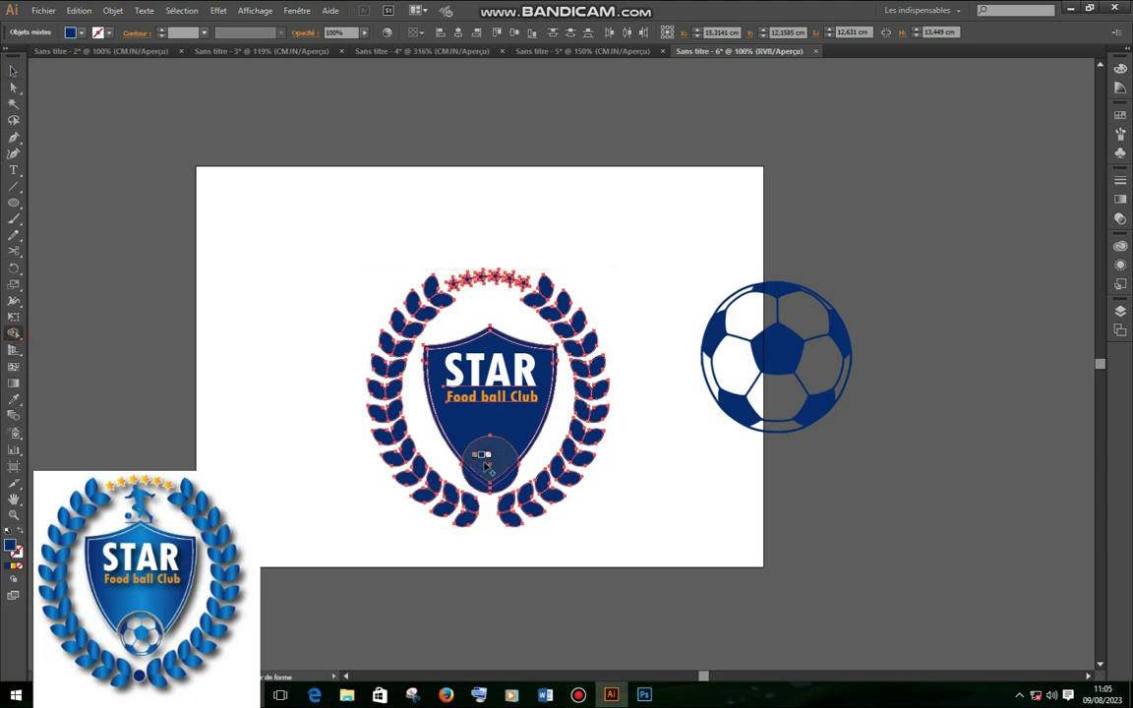
{"action": "left_click_drag", "start_coordinate": [489, 446], "coordinate": [491, 501]}
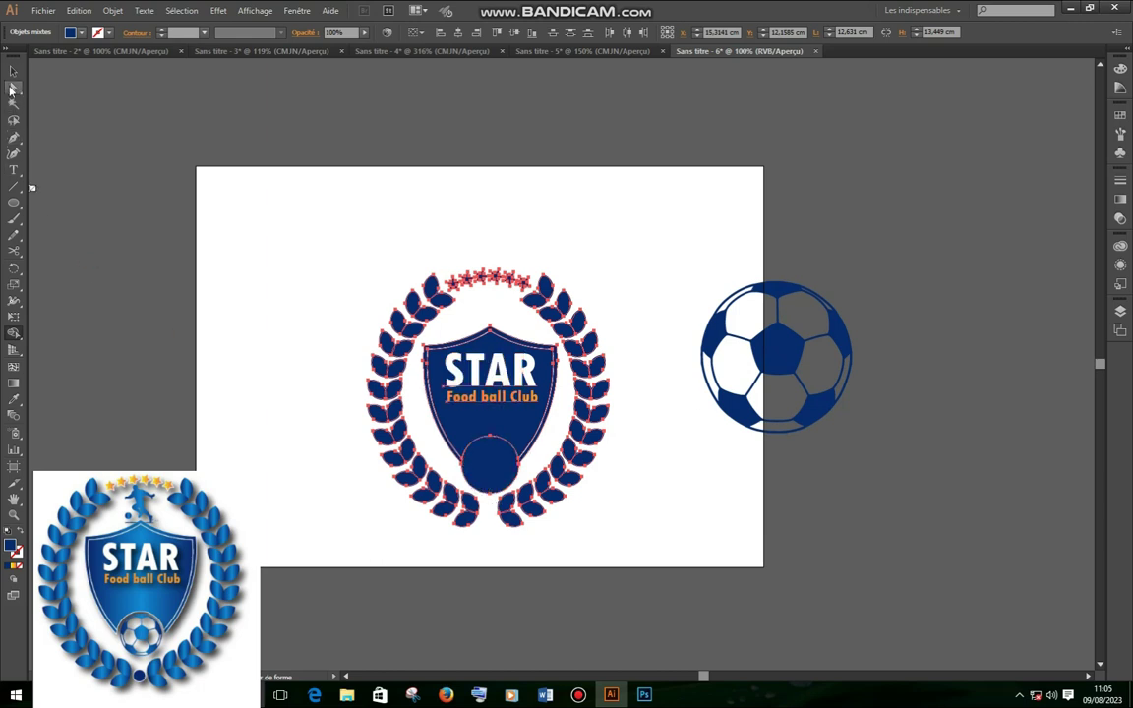
{"action": "left_click", "coordinate": [12, 72]}
{"action": "left_click", "coordinate": [685, 500]}
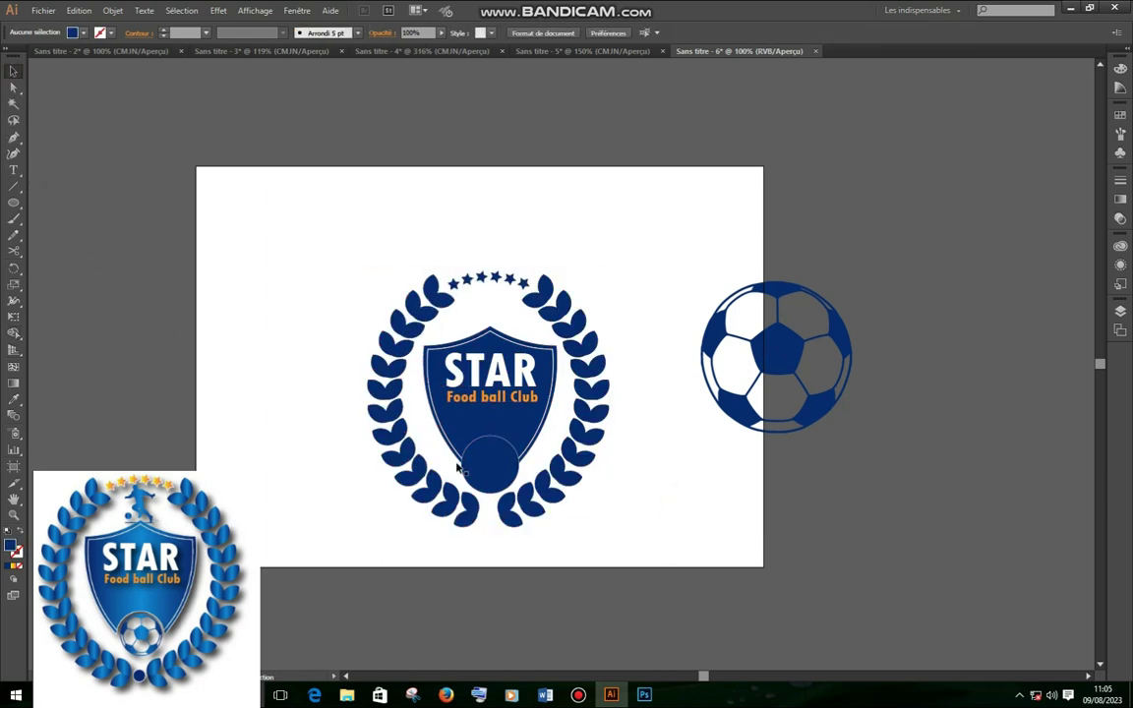
{"action": "left_click", "coordinate": [488, 464]}
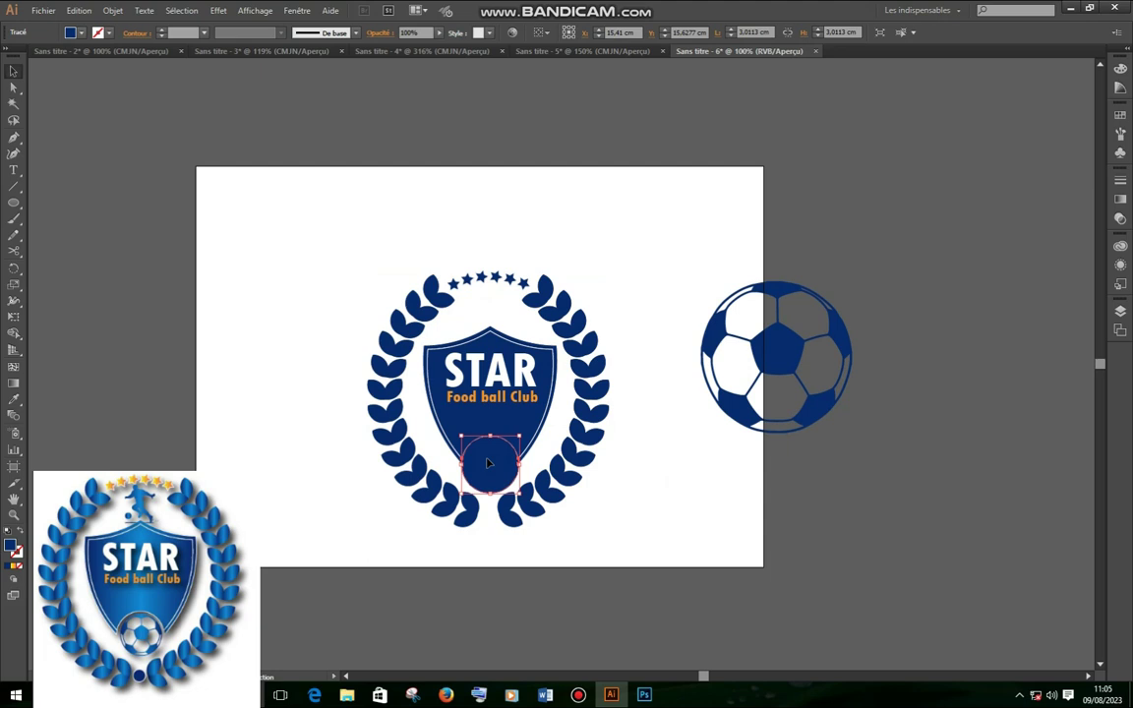
{"action": "key", "text": "Delete"}
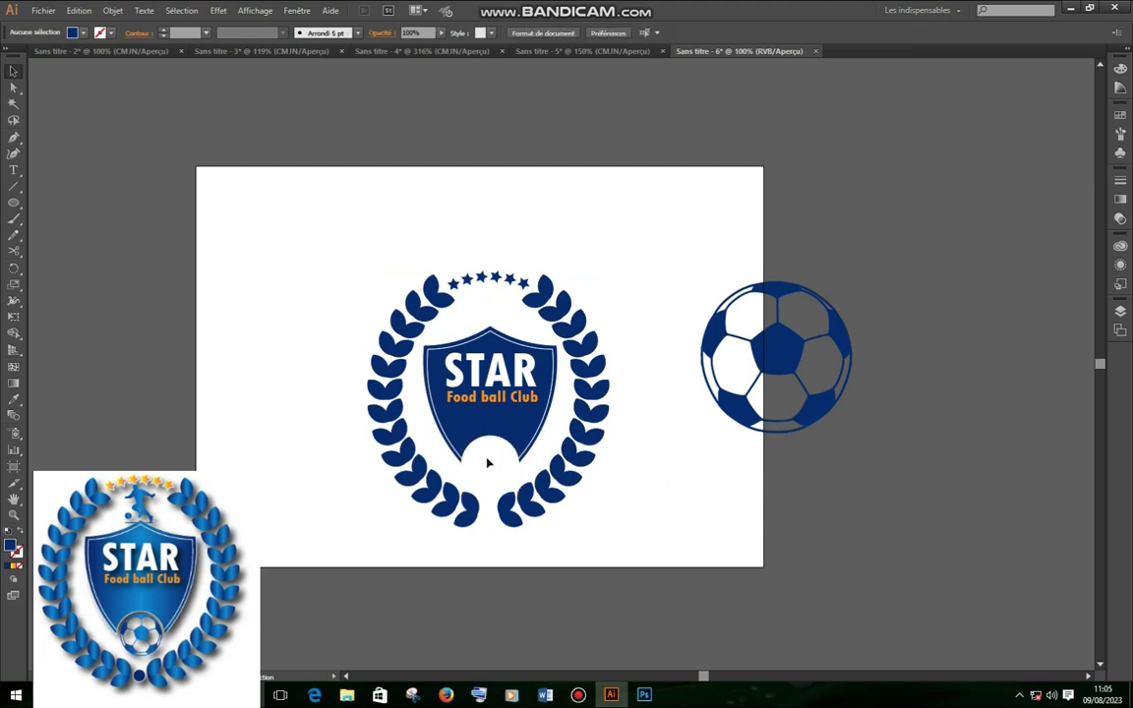
Scale the soccer ball down to about 2.63 cm and centre it in the shield's round notch.
{"action": "left_click_drag", "start_coordinate": [698, 322], "coordinate": [580, 401]}
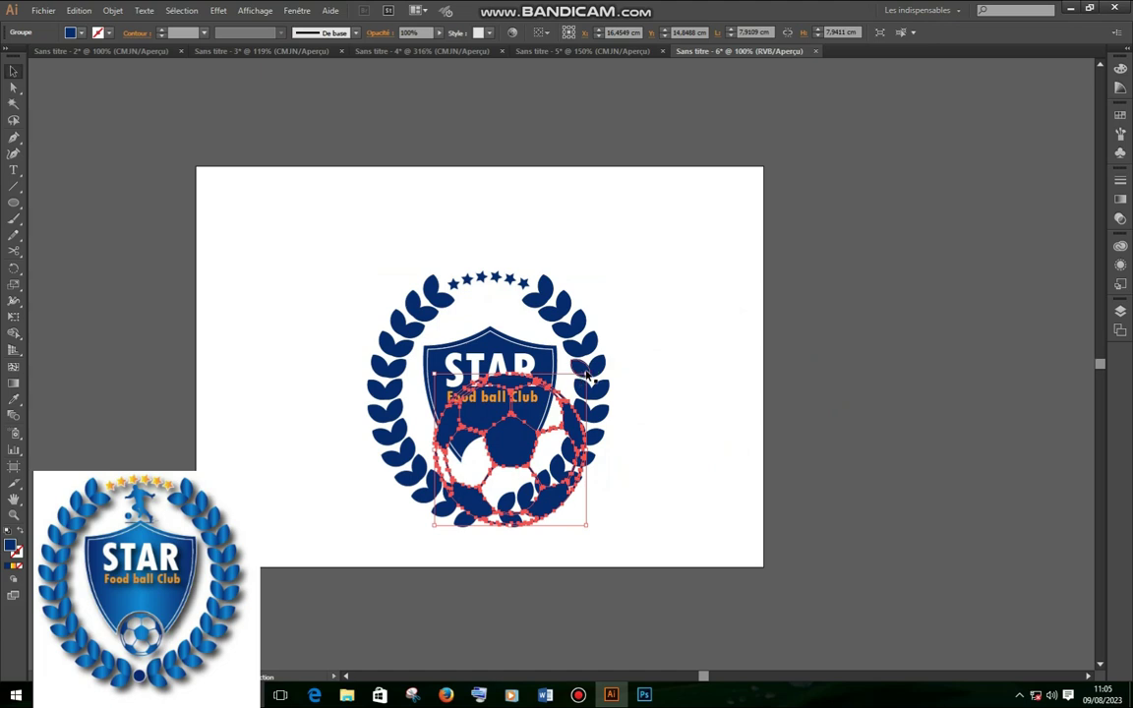
{"action": "left_click_drag", "start_coordinate": [585, 372], "coordinate": [520, 489]}
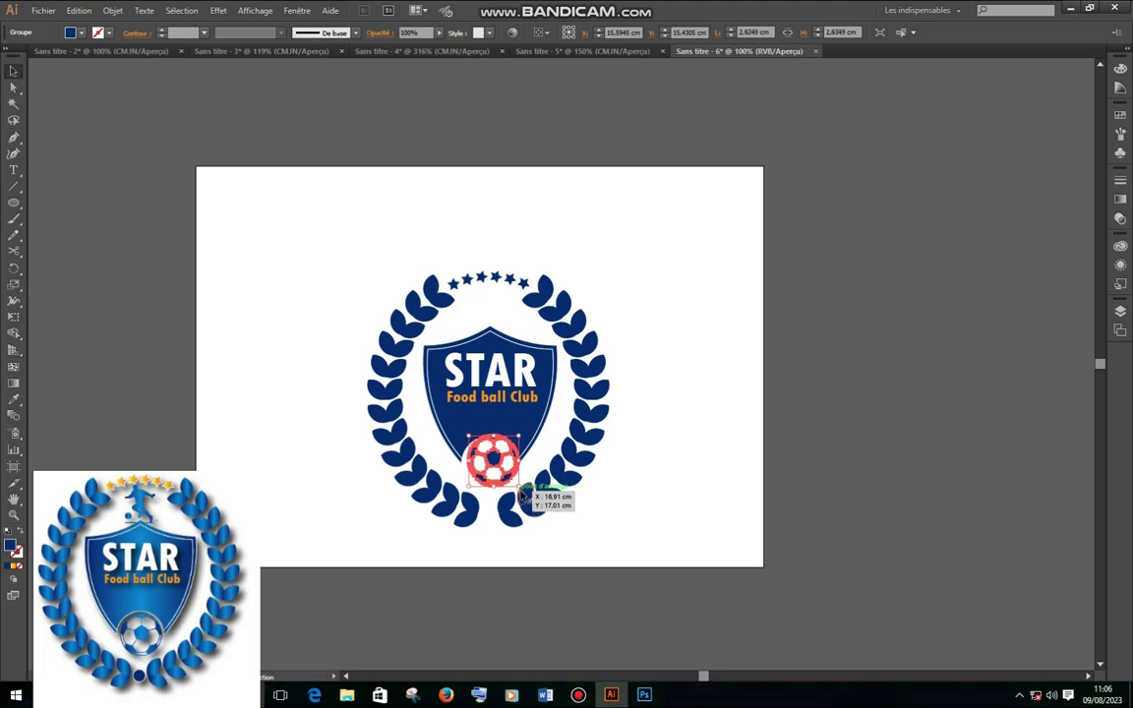
{"action": "key", "text": "Down"}
{"action": "key", "text": "Down"}
{"action": "key", "text": "Down"}
{"action": "key", "text": "Down"}
{"action": "key", "text": "Down"}
{"action": "key", "text": "Down"}
{"action": "key", "text": "Left"}
{"action": "key", "text": "Left"}
{"action": "key", "text": "Left"}
{"action": "key", "text": "Left"}
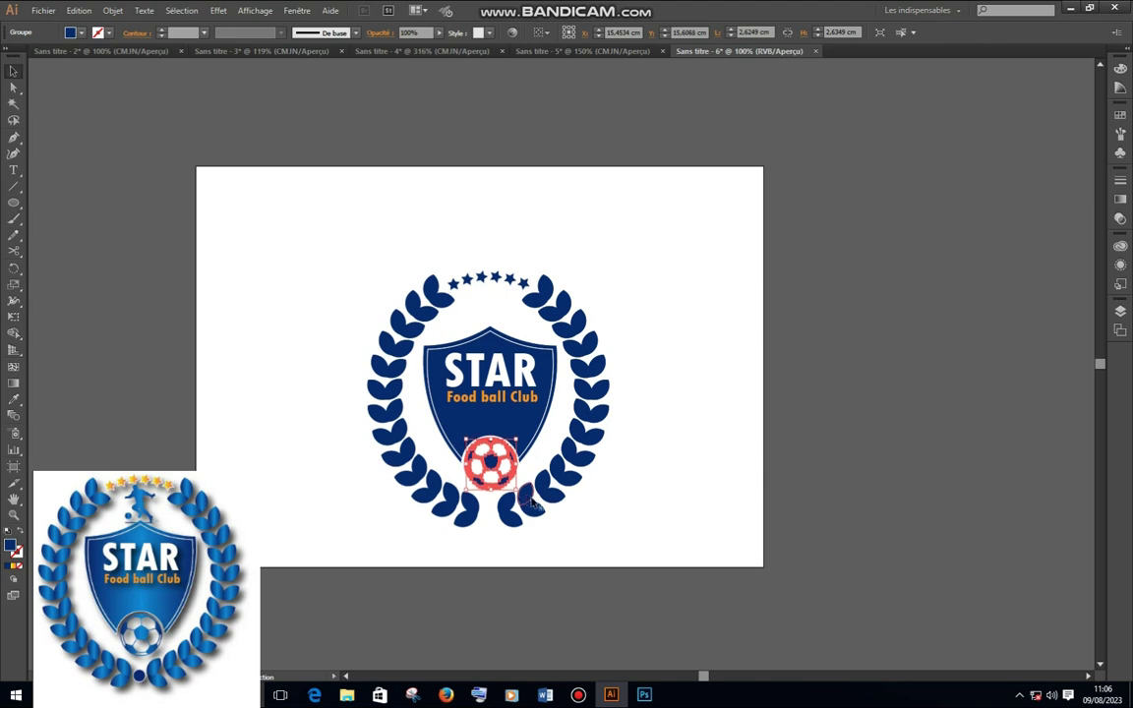
{"action": "left_click", "coordinate": [678, 482]}
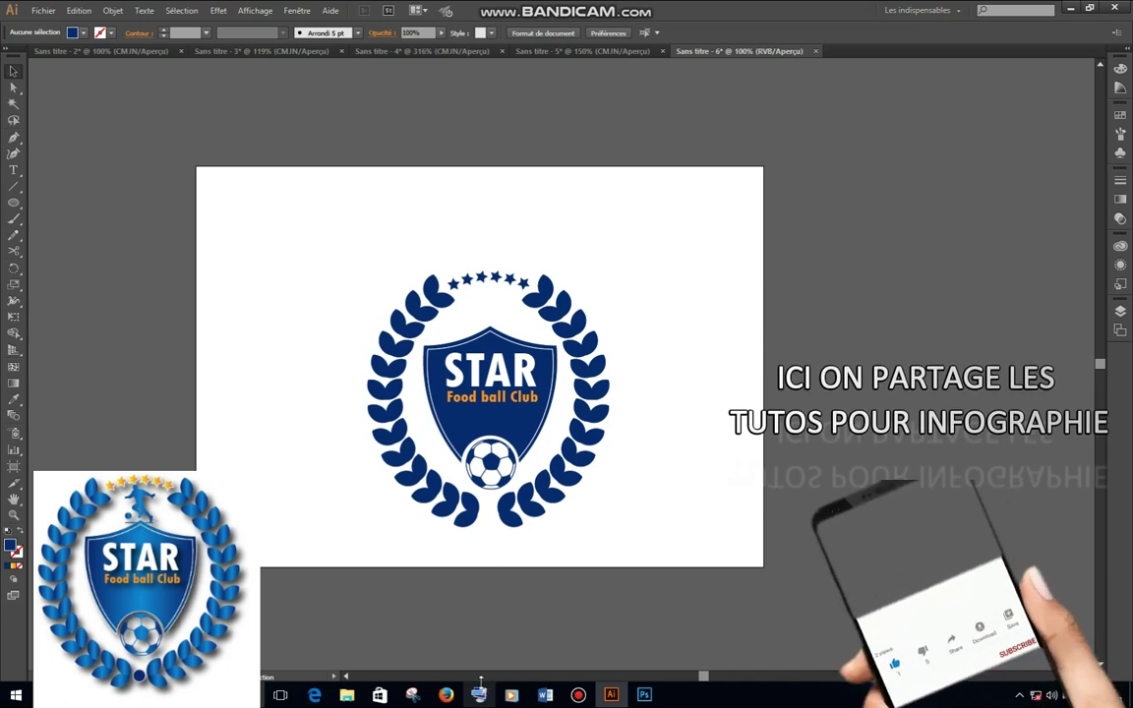
Place the football player image 12.png from the Images folder to the right of the wreath.
{"action": "left_click", "coordinate": [346, 695]}
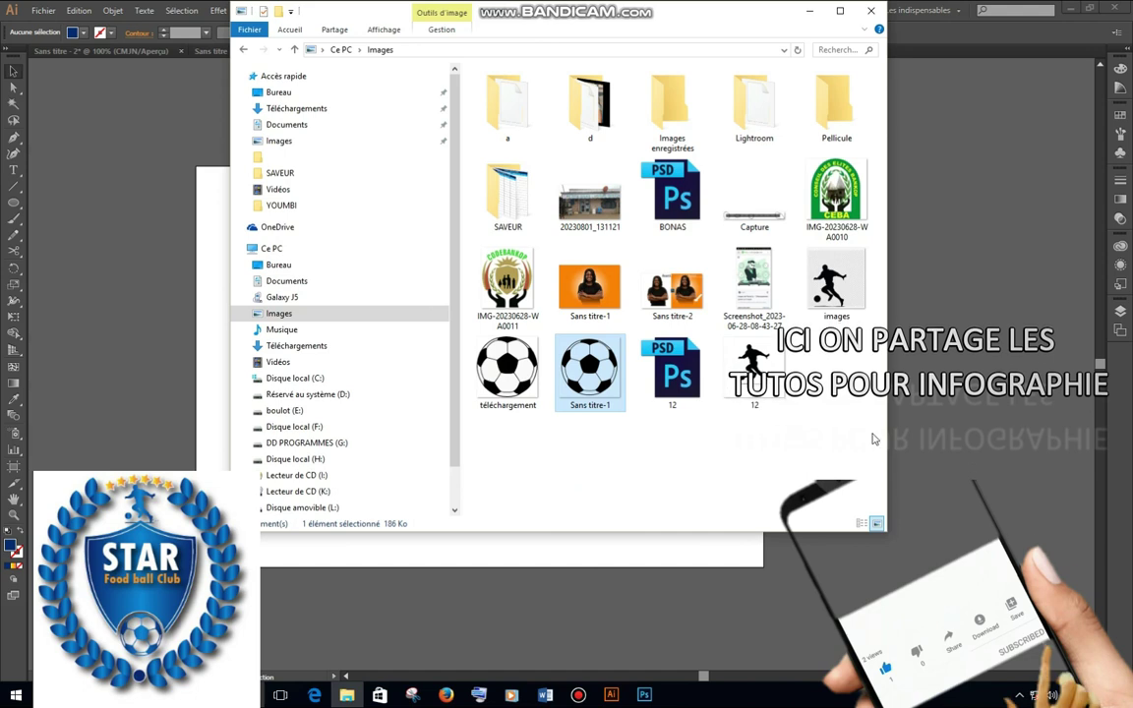
{"action": "left_click_drag", "start_coordinate": [754, 369], "coordinate": [1008, 391]}
{"action": "left_click_drag", "start_coordinate": [954, 326], "coordinate": [760, 351]}
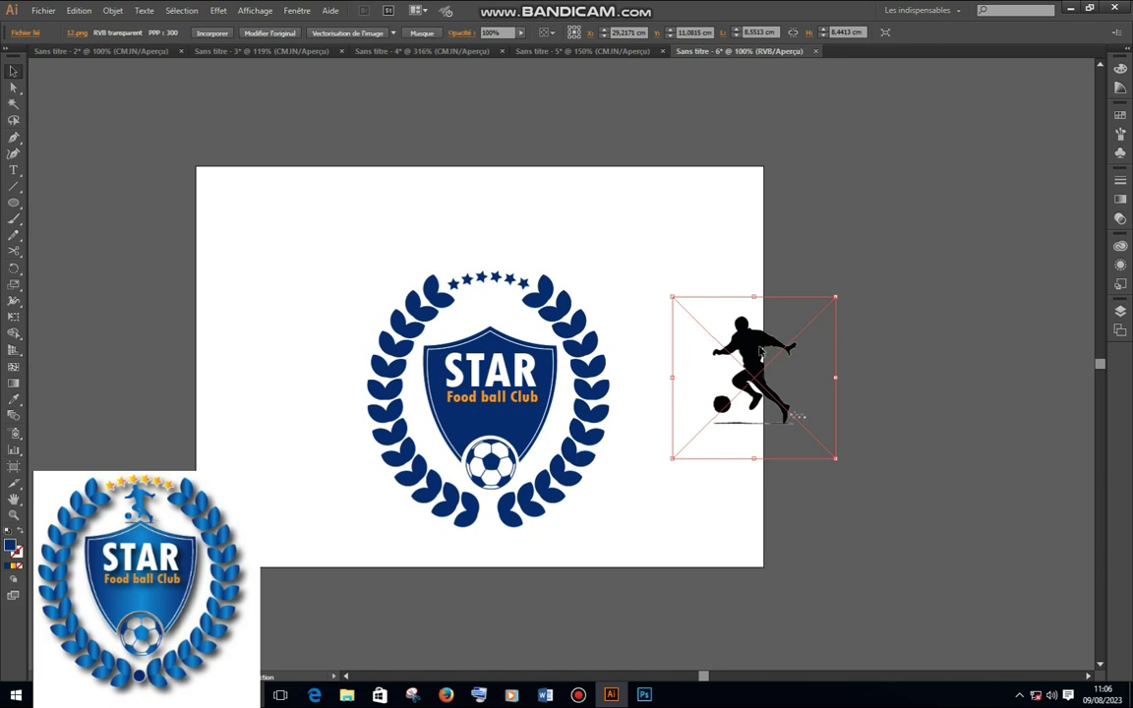
Trace the football player image with the Silhouettes preset and expand the tracing into editable paths.
{"action": "left_click", "coordinate": [393, 34]}
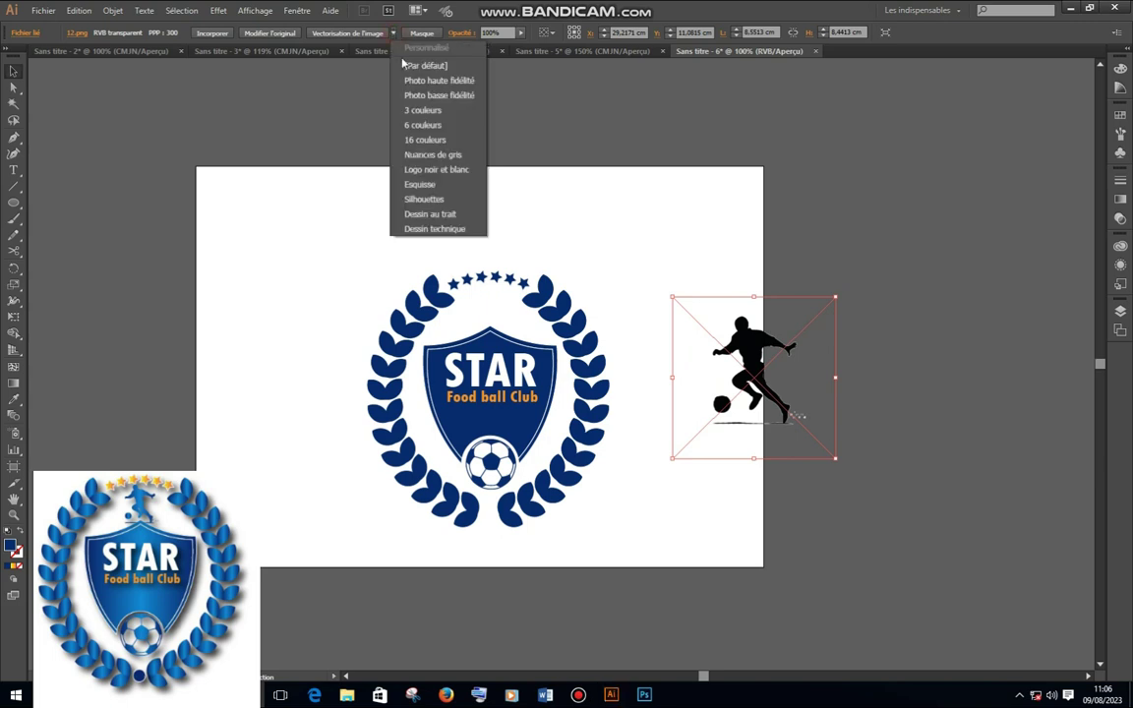
{"action": "left_click", "coordinate": [434, 200]}
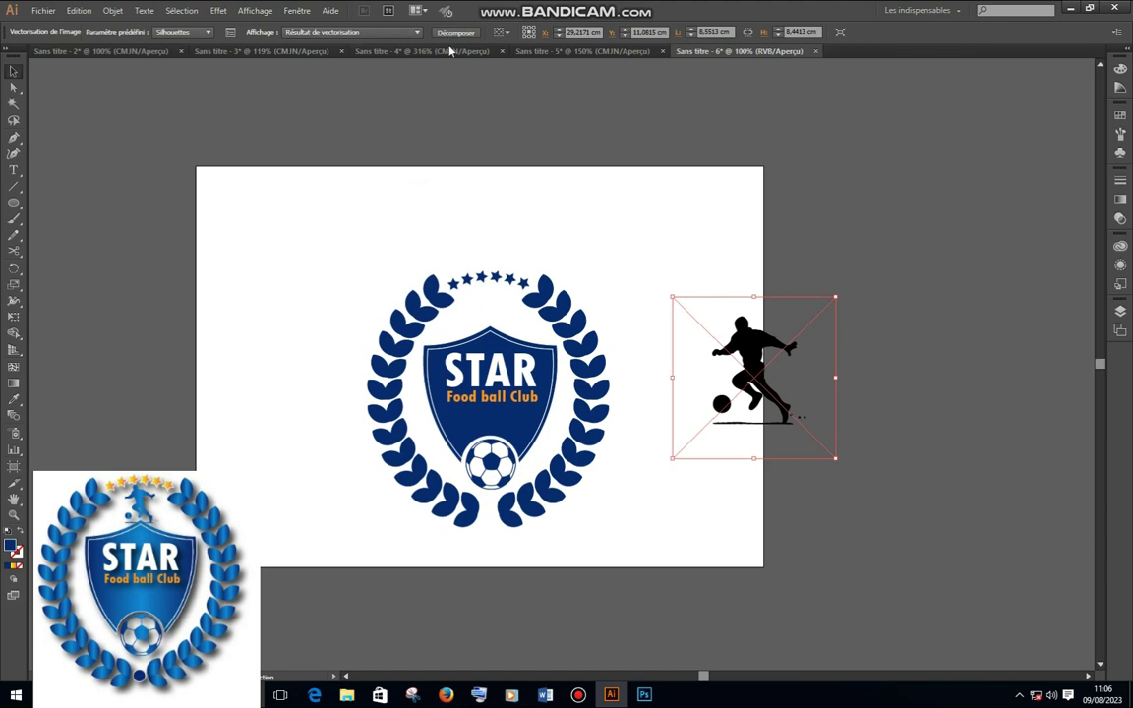
{"action": "left_click", "coordinate": [456, 33]}
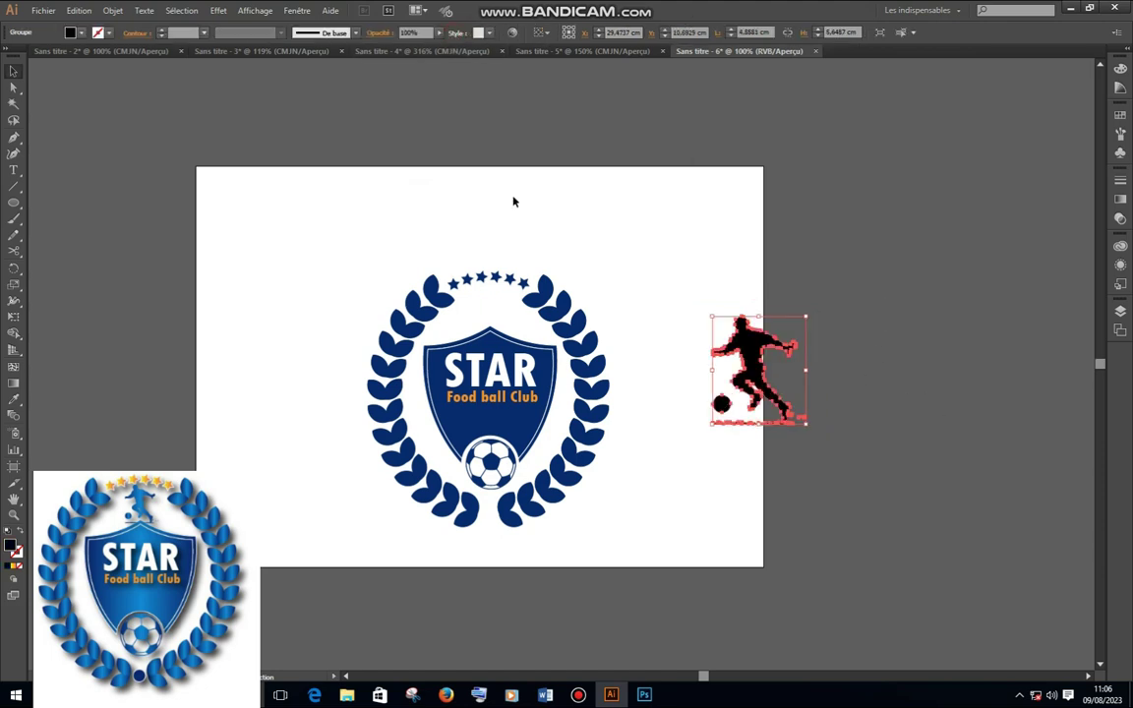
Fill the traced football player with the dark blue swatch and deselect it.
{"action": "left_click", "coordinate": [82, 33]}
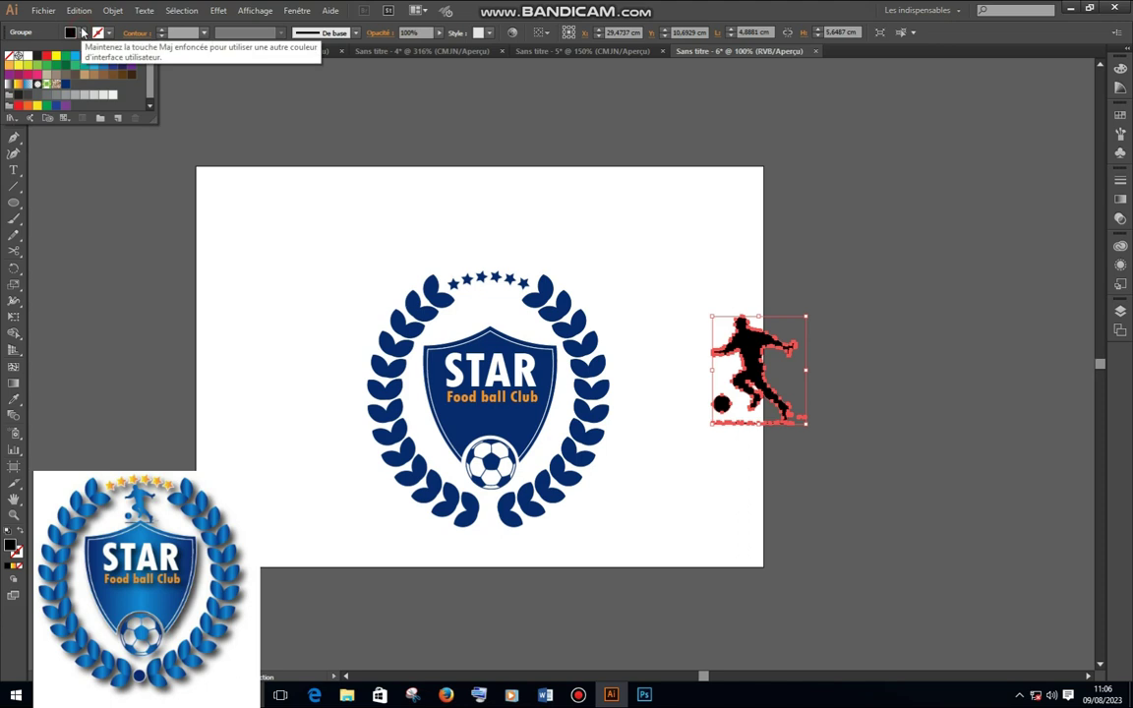
{"action": "left_click", "coordinate": [54, 76]}
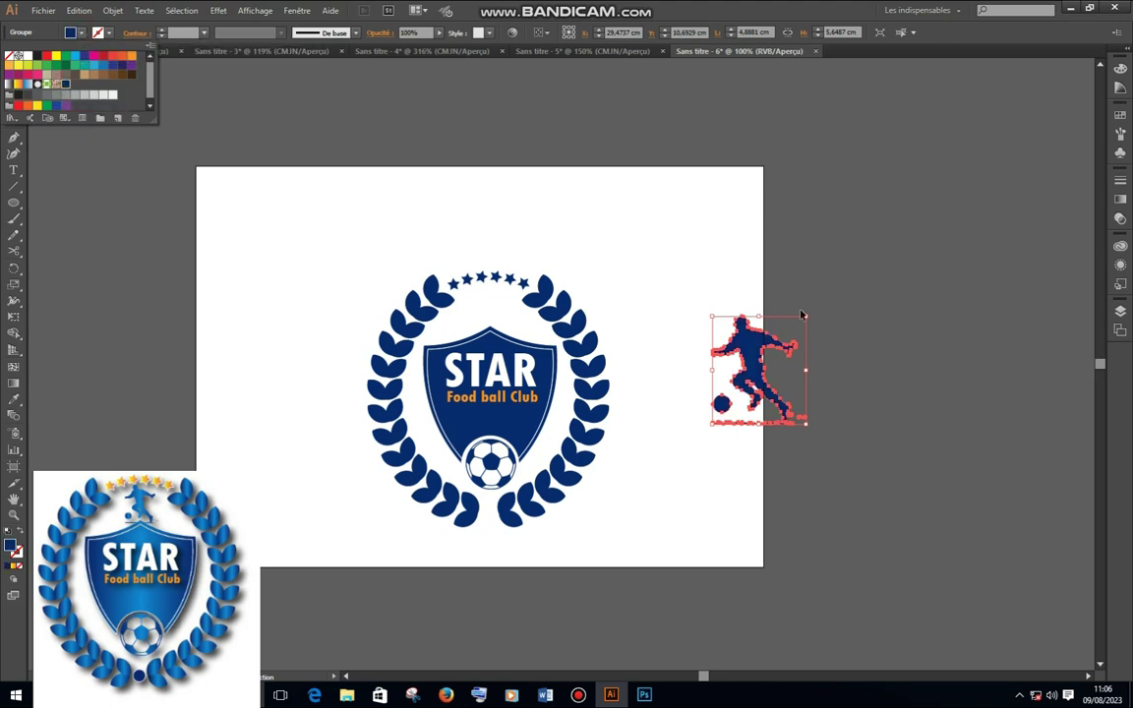
{"action": "left_click", "coordinate": [866, 379]}
Scale down the football player and position it between the star arc and the shield's upper point.
{"action": "left_click_drag", "start_coordinate": [739, 353], "coordinate": [486, 309]}
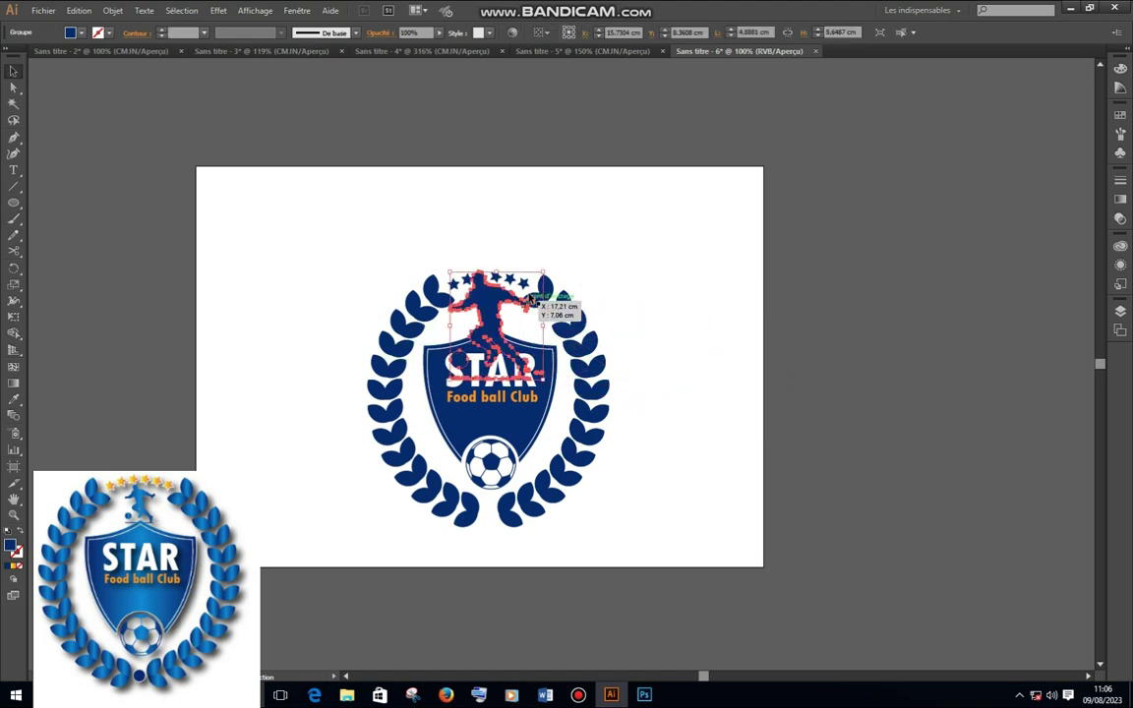
{"action": "left_click_drag", "start_coordinate": [542, 271], "coordinate": [485, 300]}
{"action": "left_click", "coordinate": [683, 298]}
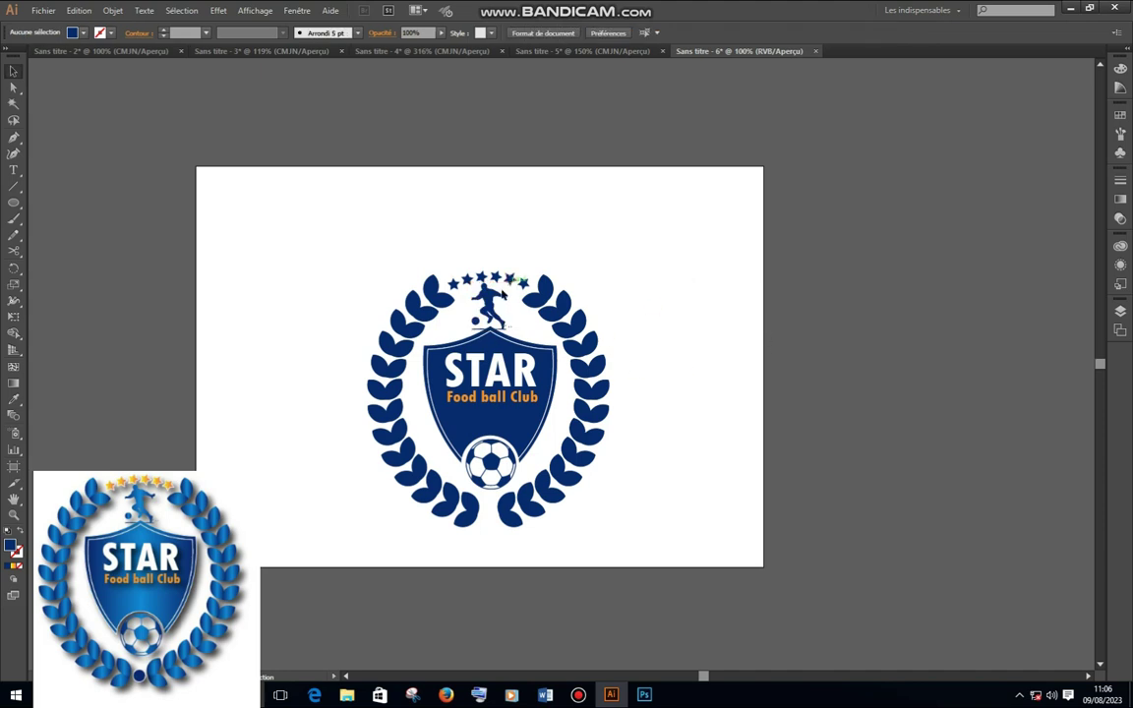
Fill the star arc with the yellow-orange gradient swatch and deselect it.
{"action": "left_click", "coordinate": [521, 284]}
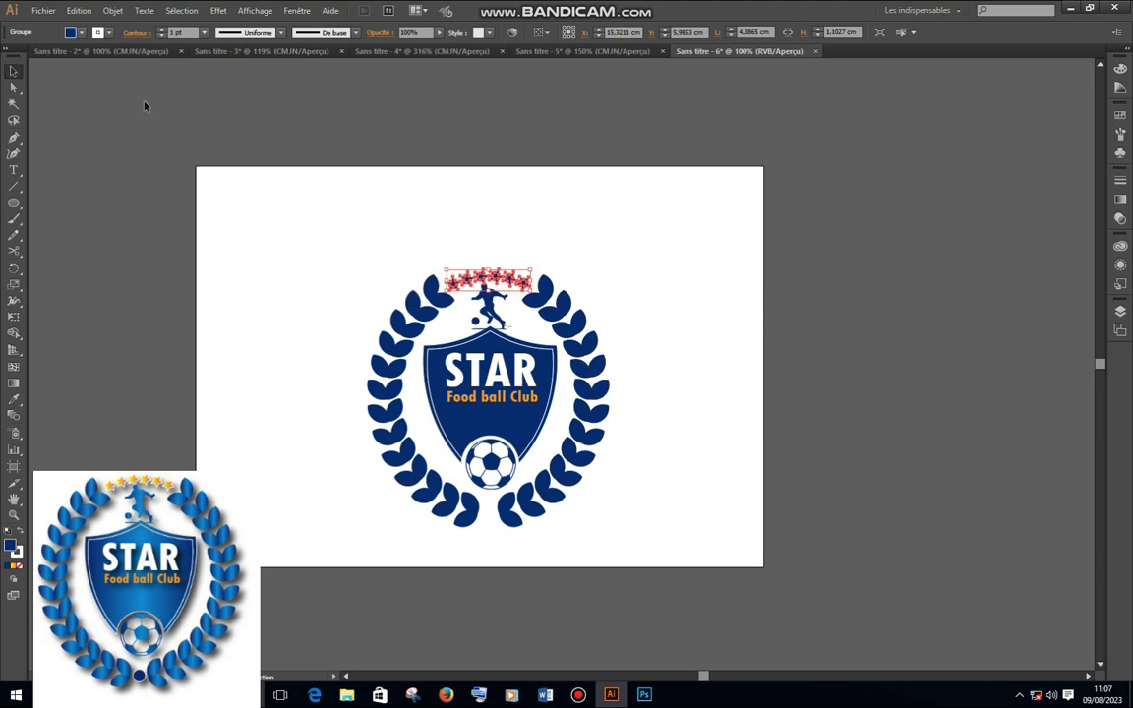
{"action": "left_click", "coordinate": [72, 33]}
{"action": "left_click", "coordinate": [18, 87]}
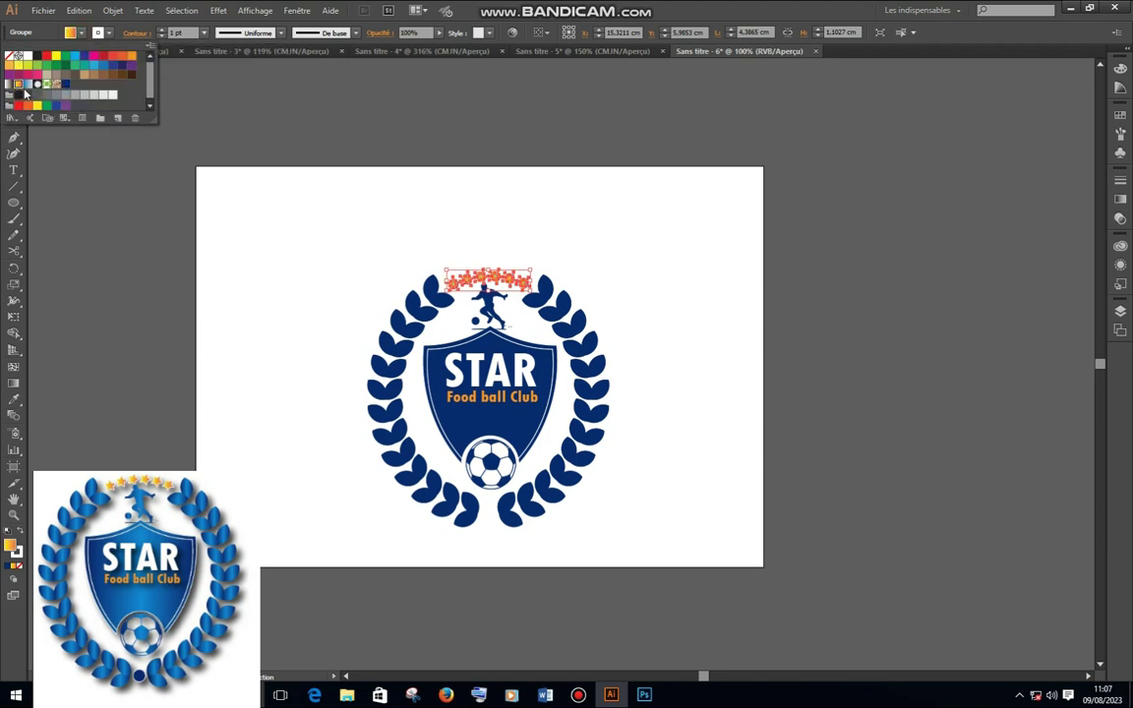
{"action": "left_click", "coordinate": [838, 326]}
{"action": "left_click", "coordinate": [839, 336]}
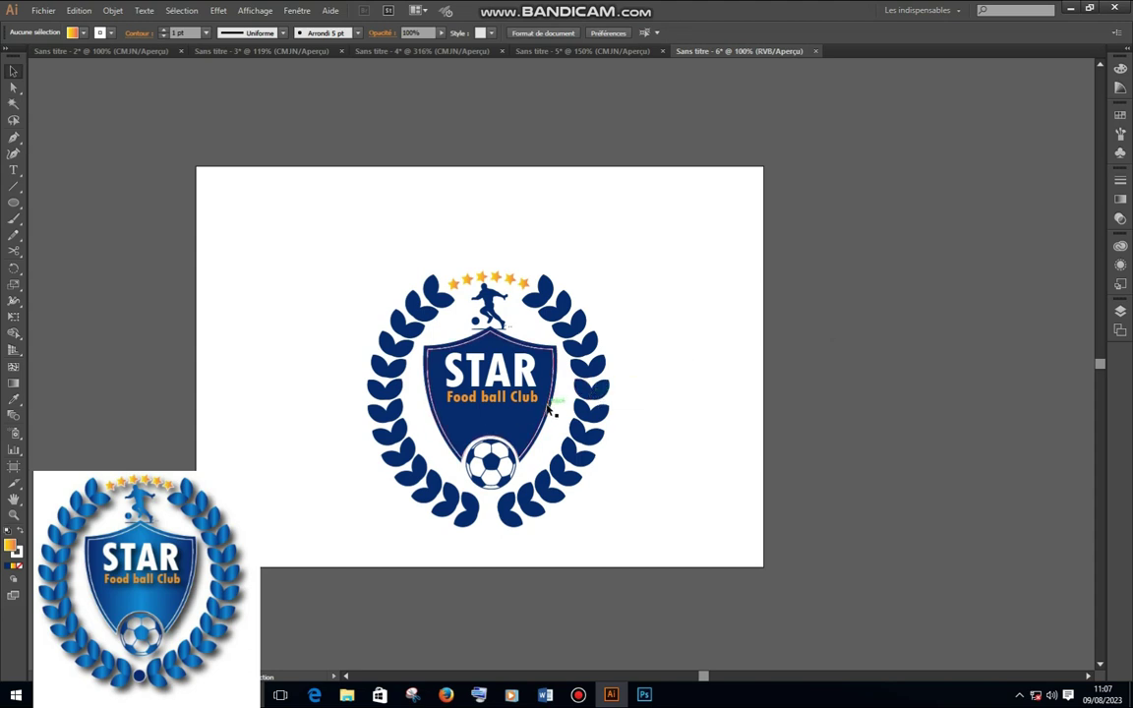
Fill the right half of the leaf wreath with the white-to-black gradient swatch.
{"action": "left_click", "coordinate": [594, 399]}
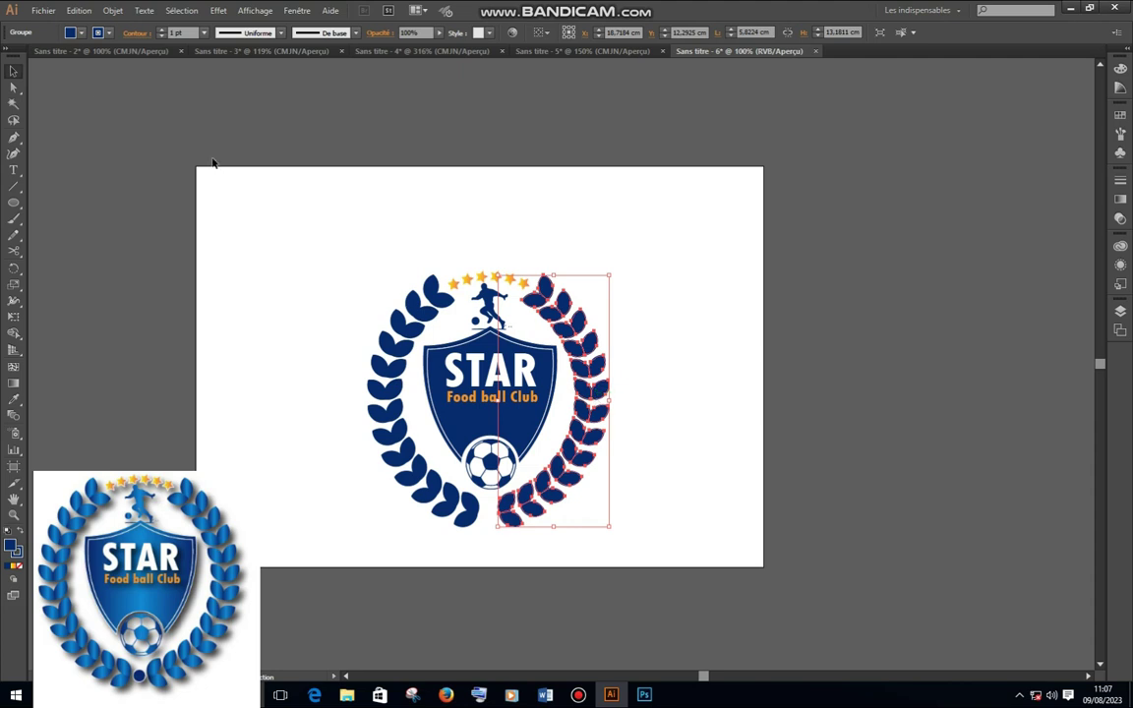
{"action": "left_click", "coordinate": [83, 34]}
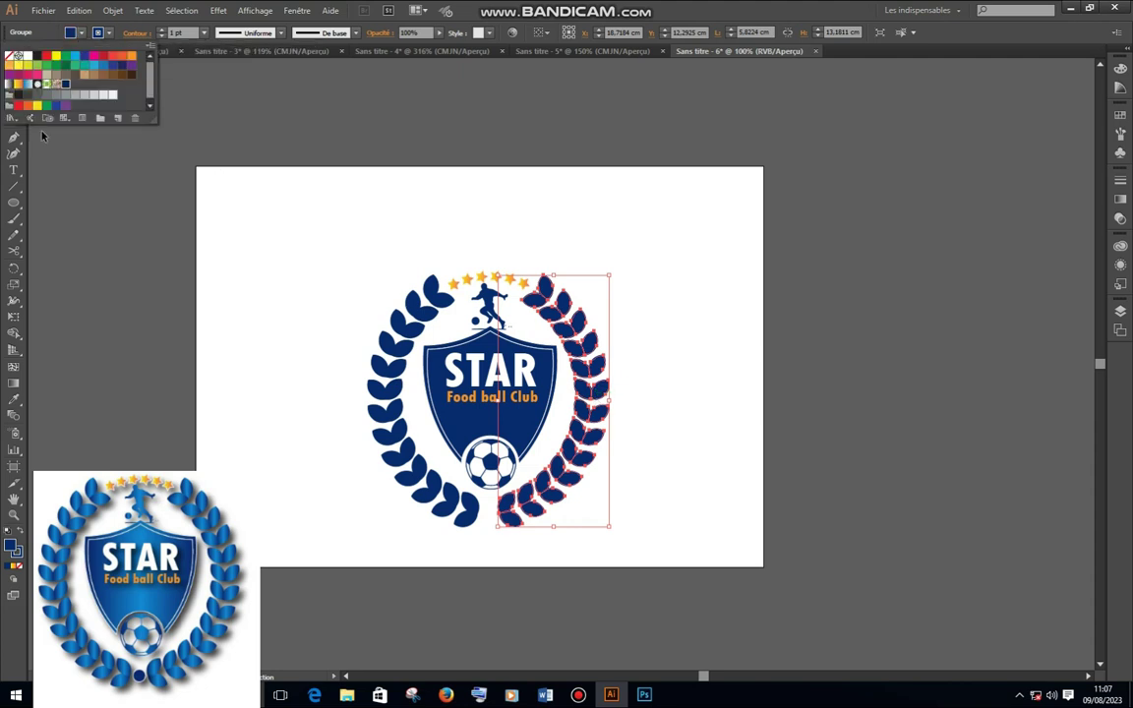
{"action": "left_click", "coordinate": [8, 84]}
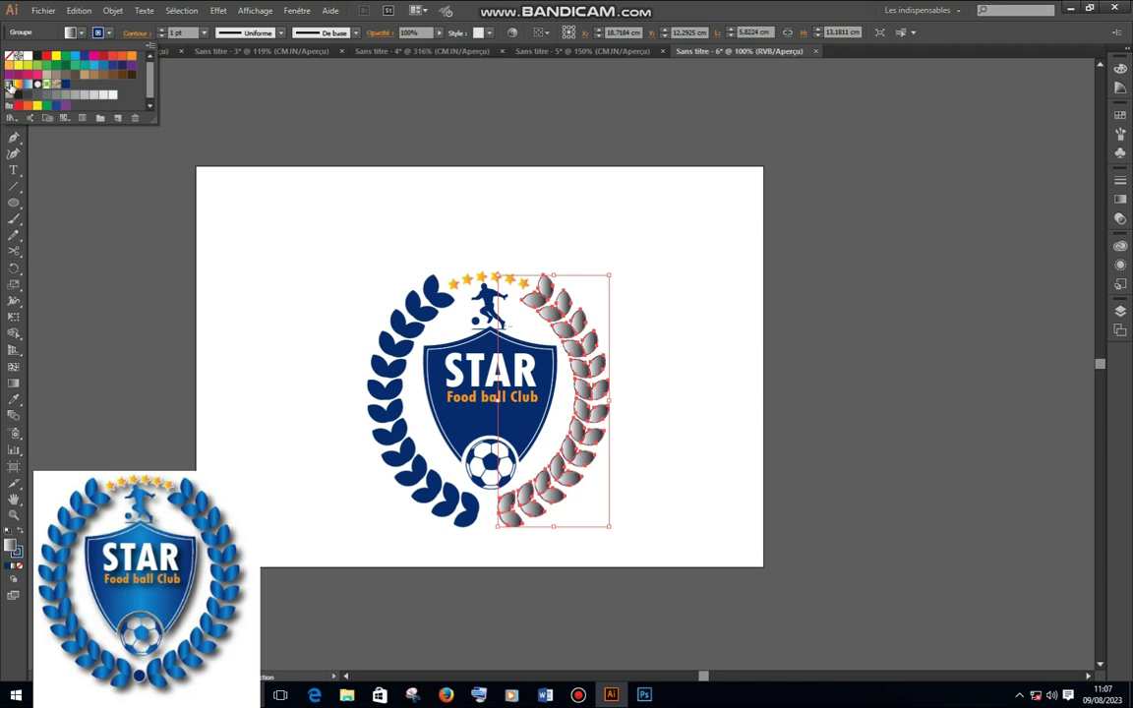
{"action": "left_click", "coordinate": [710, 361]}
{"action": "left_click", "coordinate": [711, 364]}
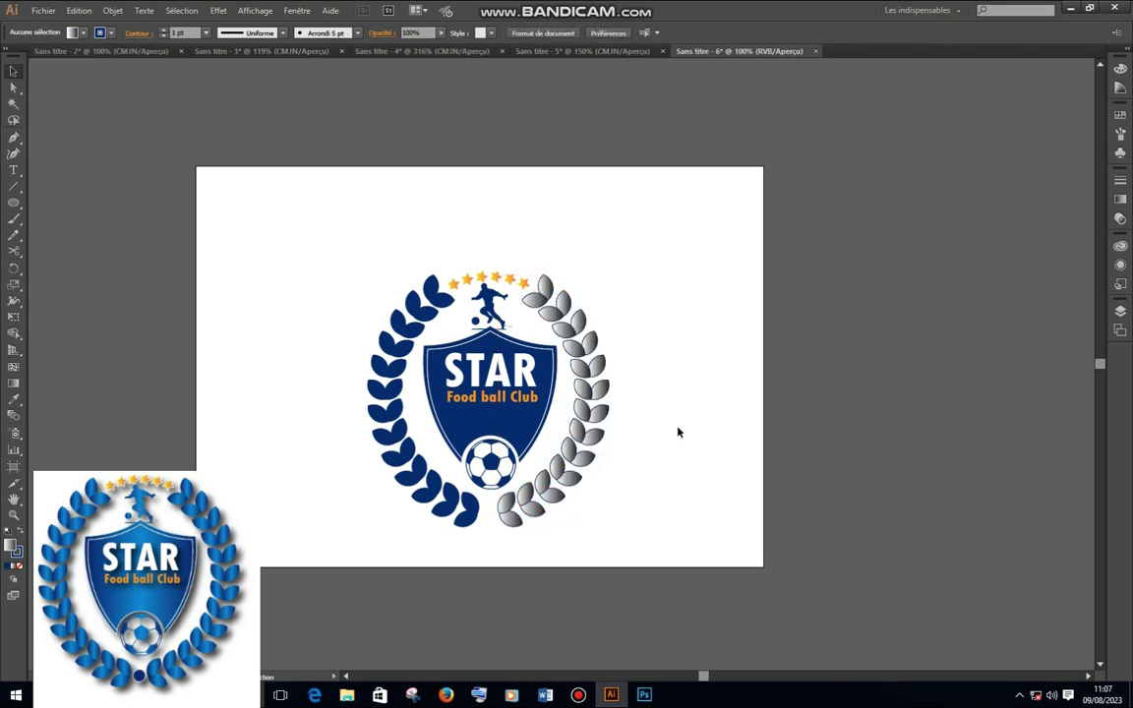
Remove the stroke from the right half of the leaf wreath.
{"action": "left_click", "coordinate": [594, 422]}
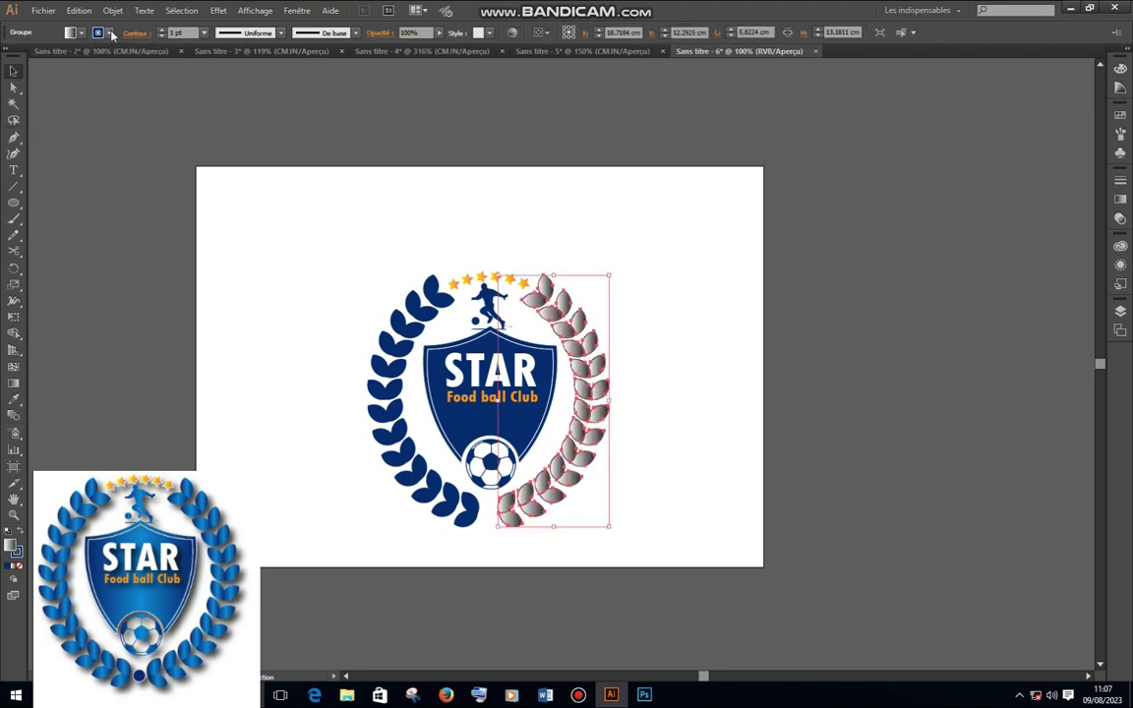
{"action": "left_click", "coordinate": [107, 33]}
{"action": "left_click", "coordinate": [9, 56]}
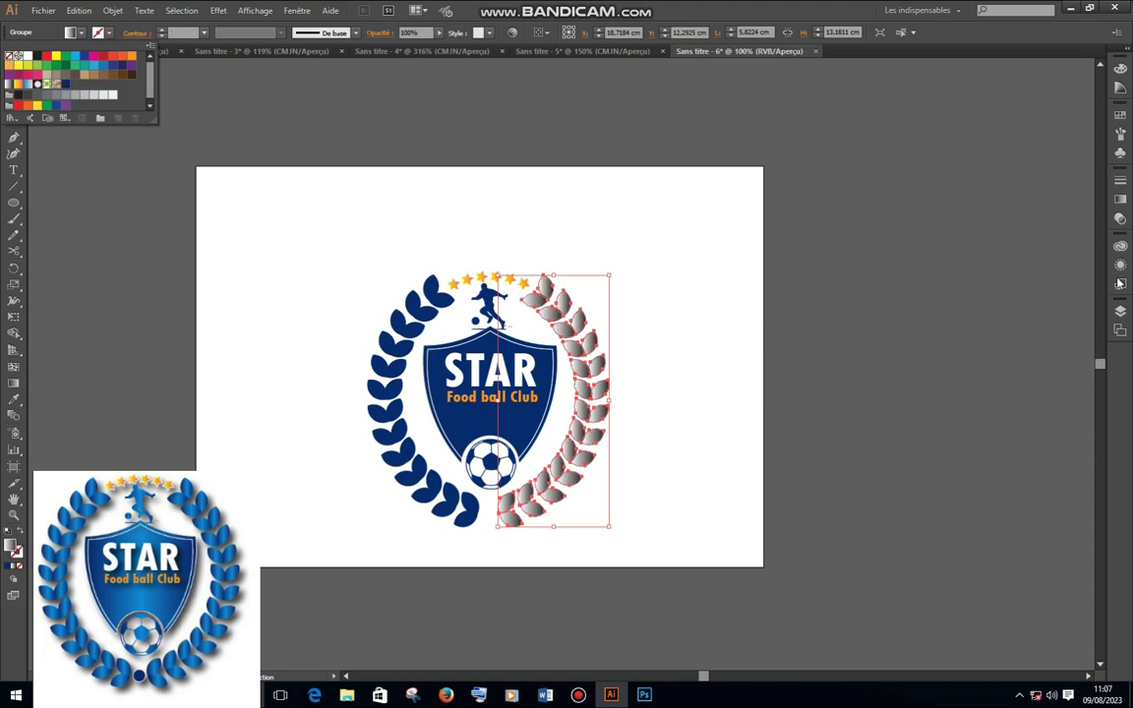
Recolour both end stops of the right wreath half's linear gradient with the dark navy blue swatch.
{"action": "left_click", "coordinate": [1119, 200]}
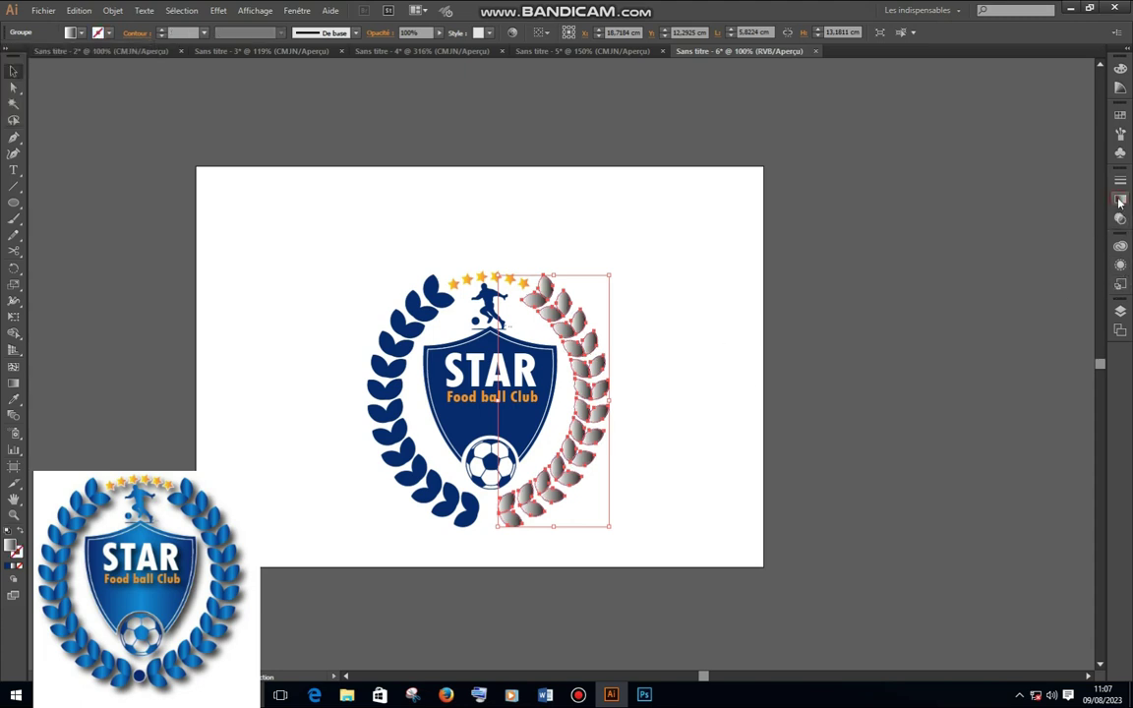
{"action": "left_click", "coordinate": [1119, 200]}
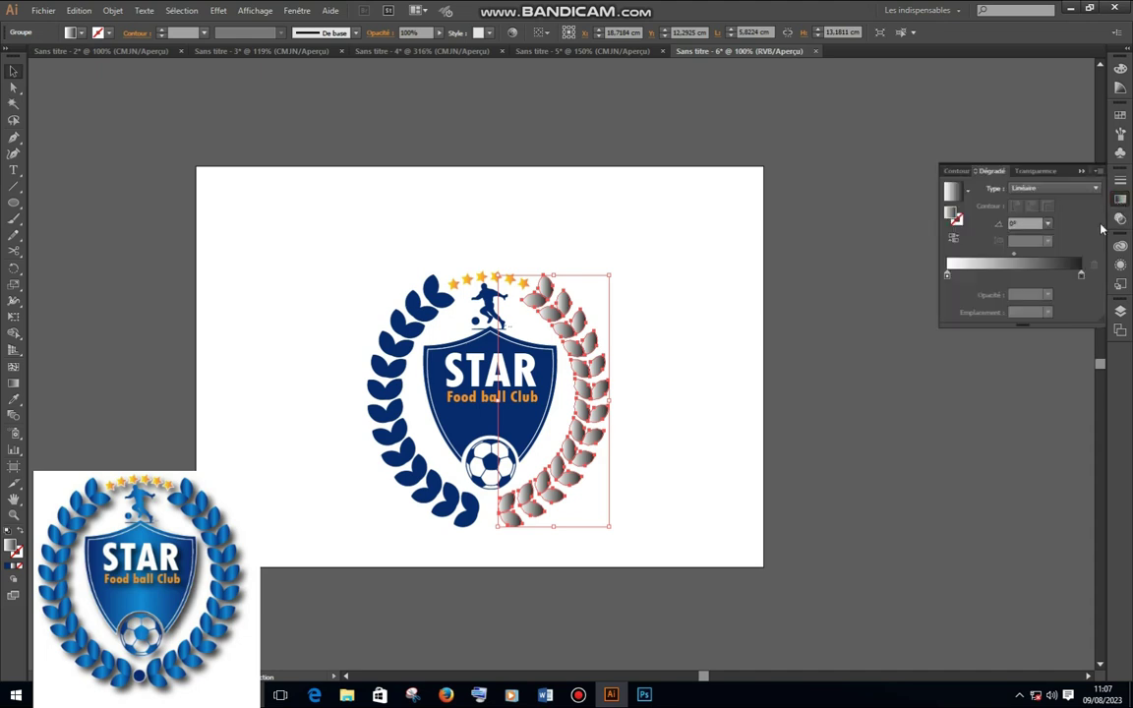
{"action": "double_click", "coordinate": [1080, 276]}
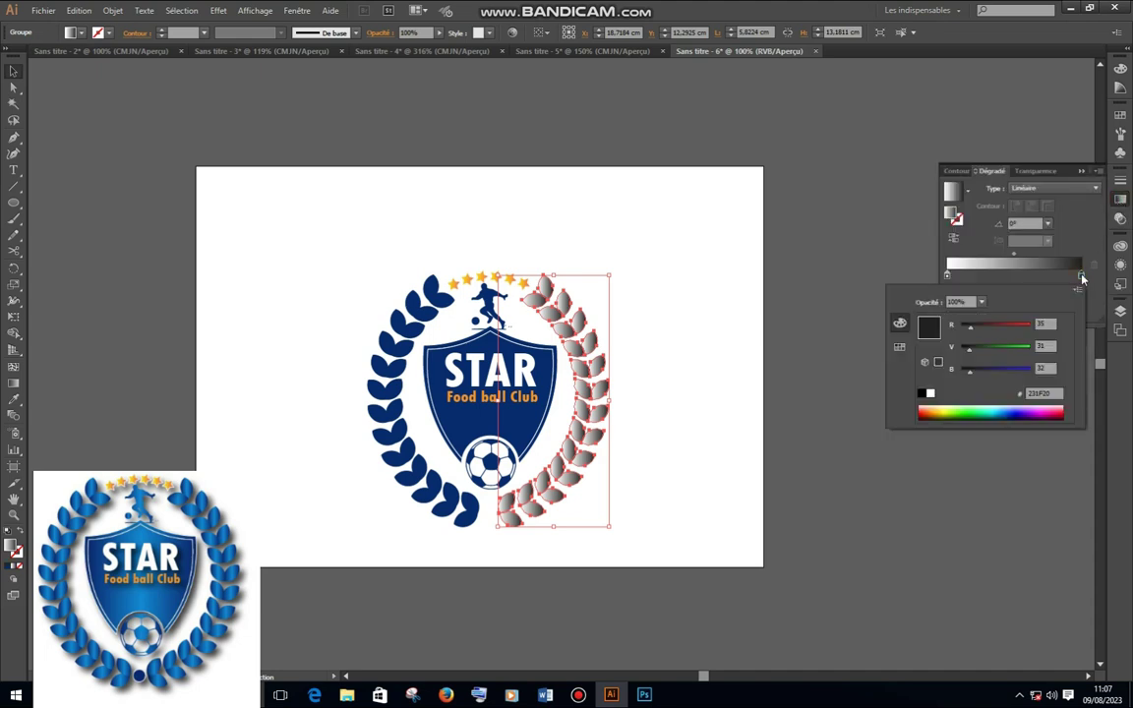
{"action": "left_click", "coordinate": [898, 346]}
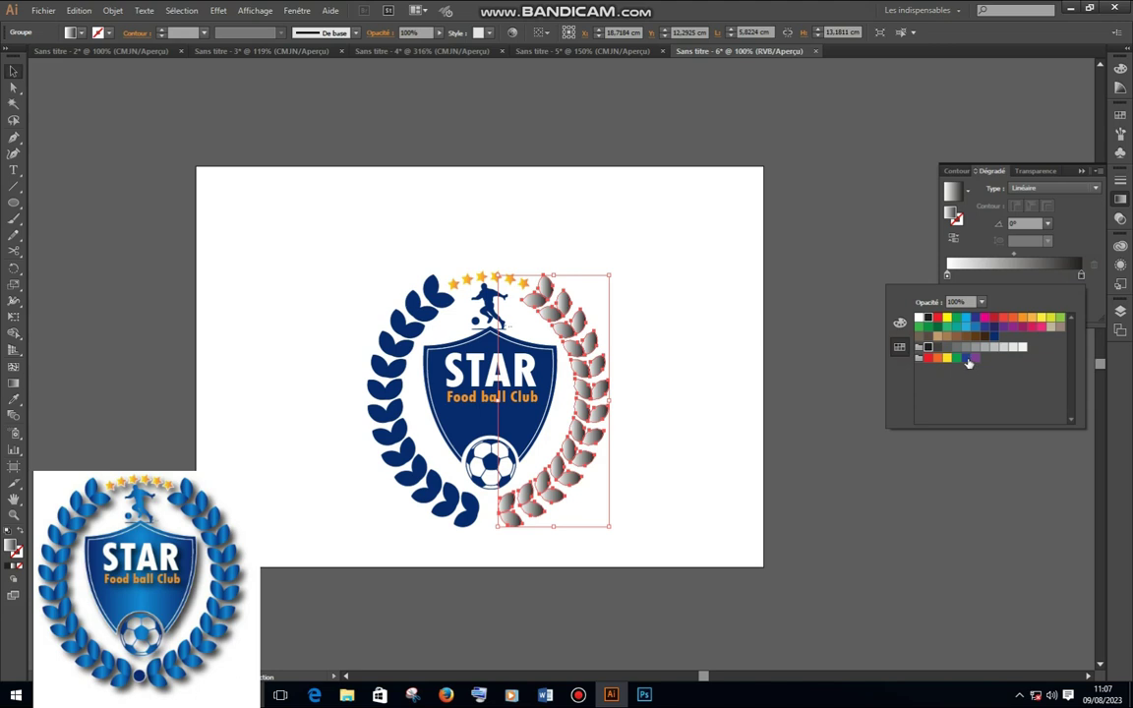
{"action": "left_click", "coordinate": [995, 338]}
{"action": "double_click", "coordinate": [946, 276]}
{"action": "left_click", "coordinate": [995, 338]}
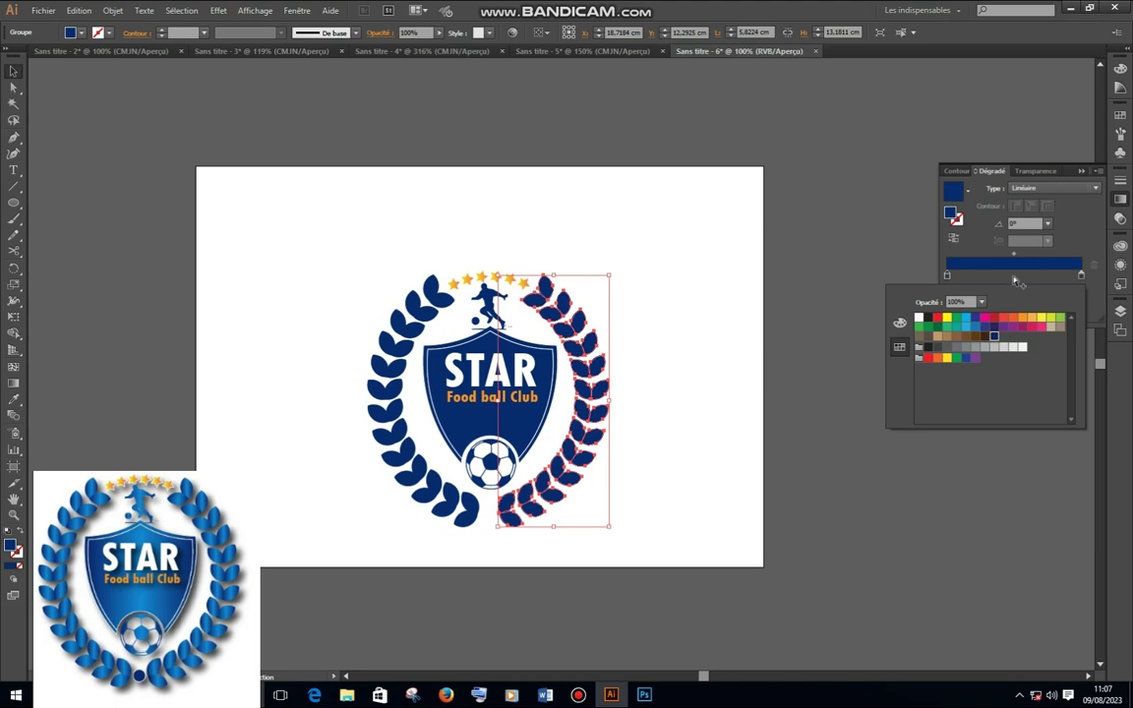
Add a middle stop at about 50% to the right wreath half's gradient, colour it a brighter blue, and deselect the wreath.
{"action": "left_click", "coordinate": [1016, 278]}
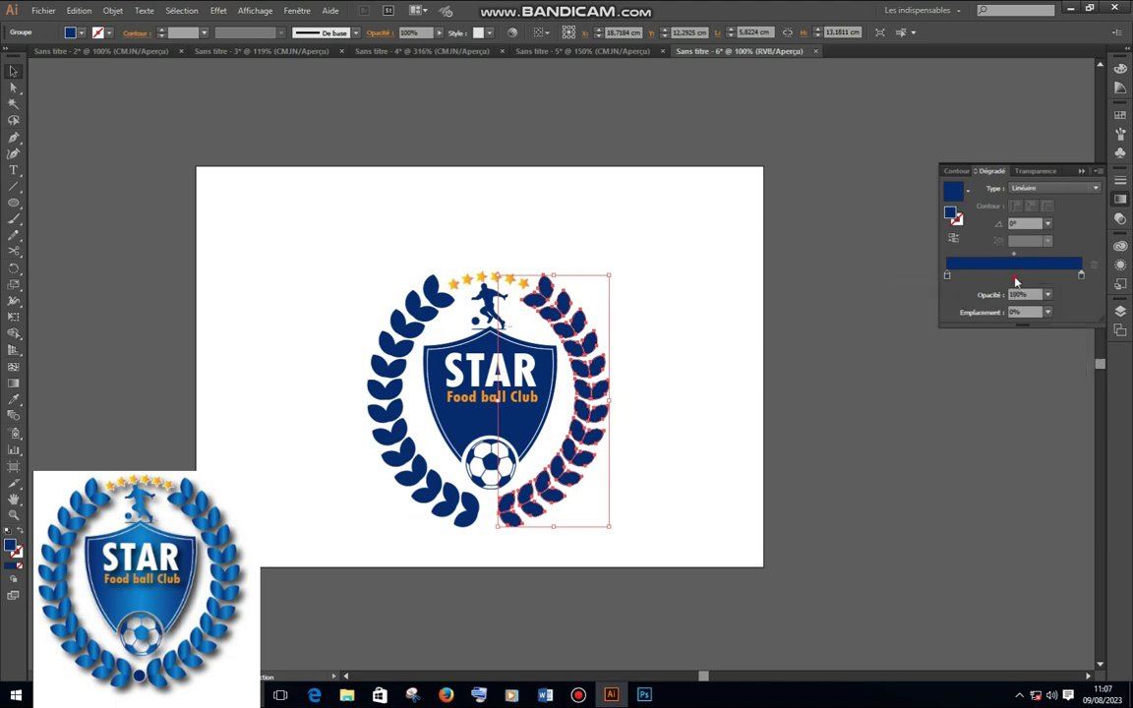
{"action": "double_click", "coordinate": [1015, 278]}
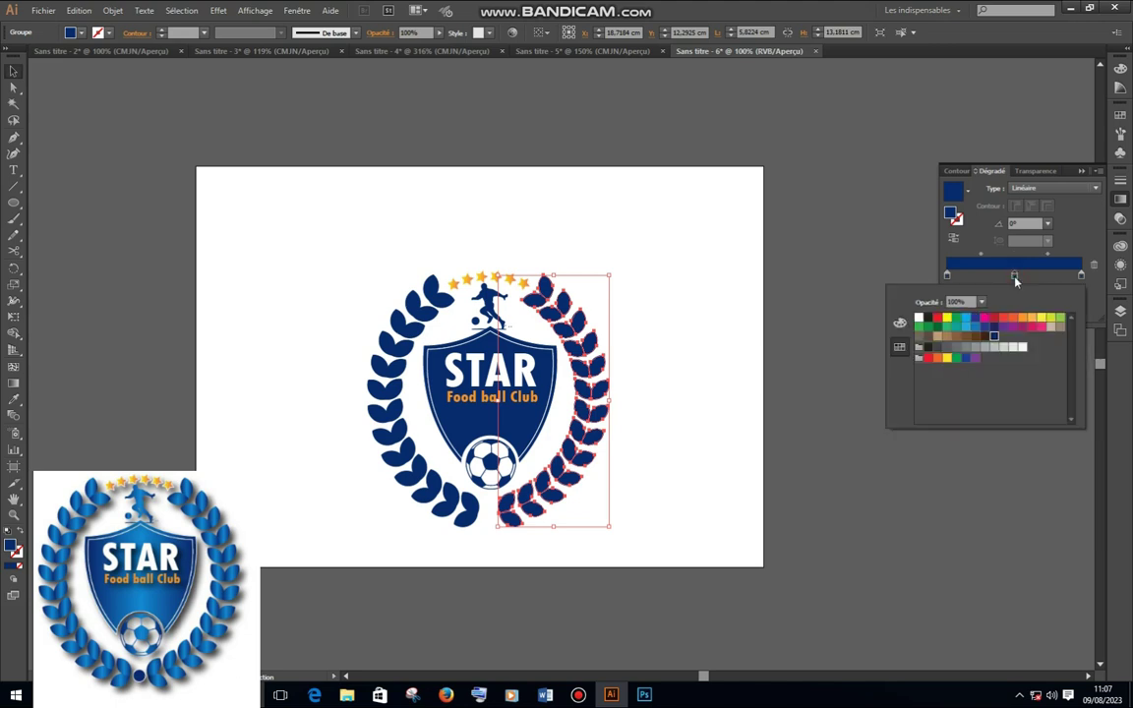
{"action": "left_click", "coordinate": [901, 323]}
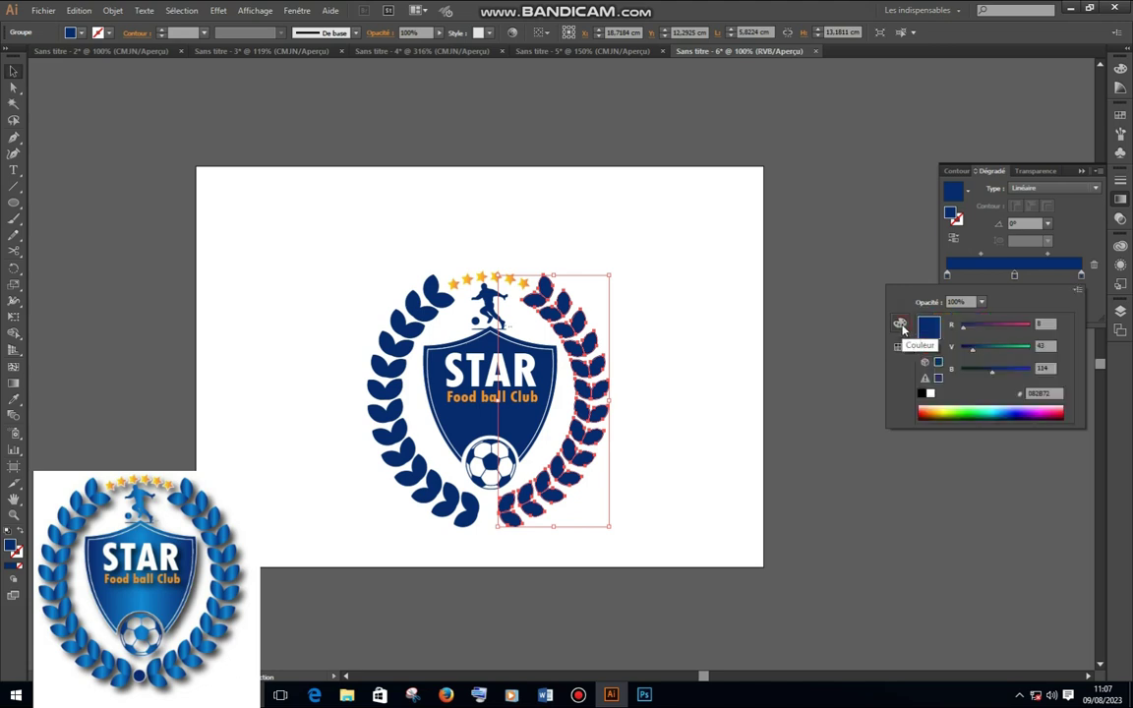
{"action": "mouse_move", "coordinate": [991, 375]}
{"action": "left_mouse_down"}
{"action": "mouse_move", "coordinate": [1020, 374]}
{"action": "mouse_move", "coordinate": [991, 352]}
{"action": "left_mouse_up"}
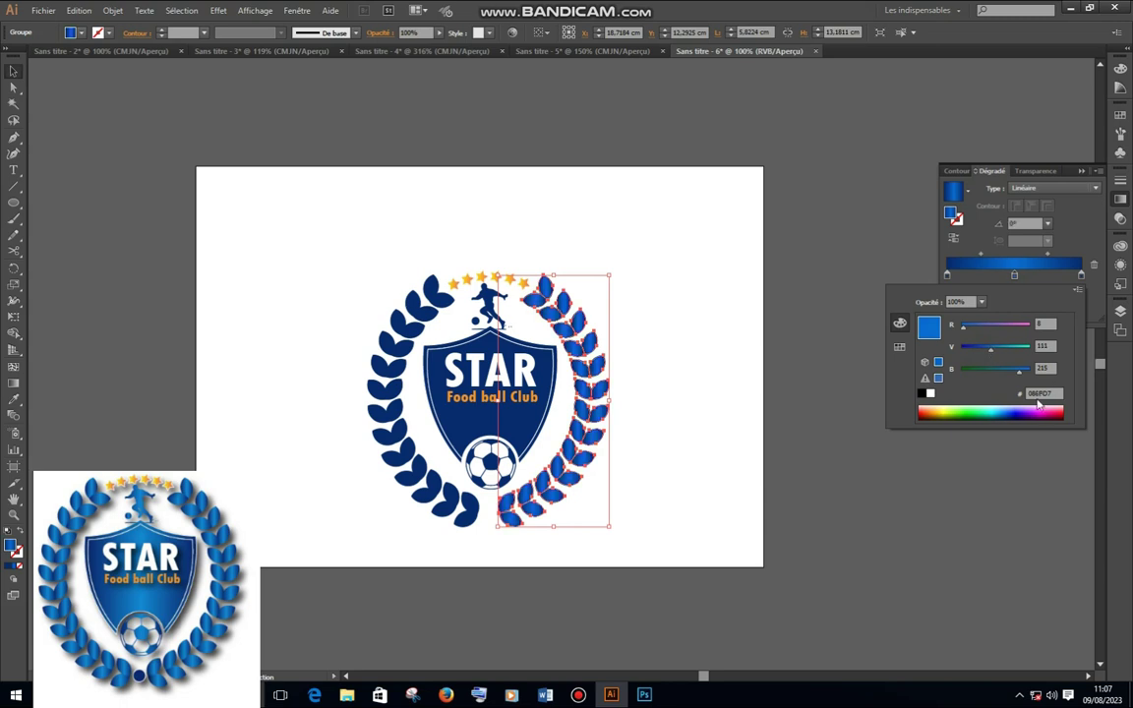
{"action": "left_click", "coordinate": [998, 350]}
{"action": "left_click", "coordinate": [839, 272]}
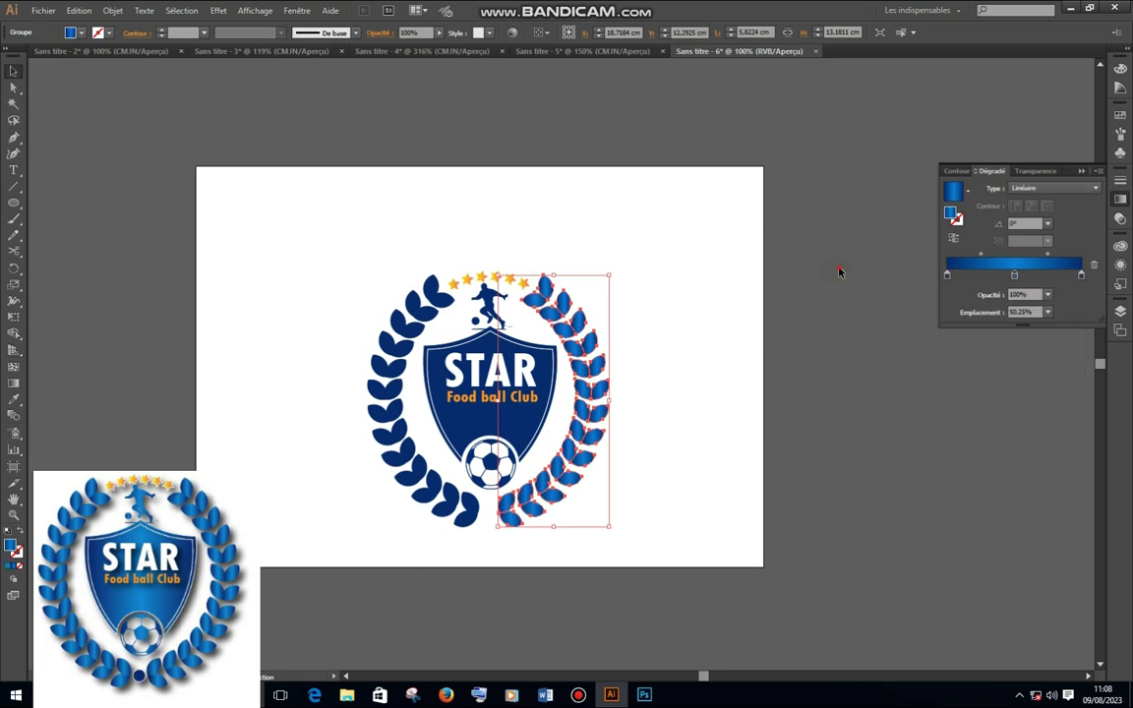
{"action": "left_click", "coordinate": [839, 272]}
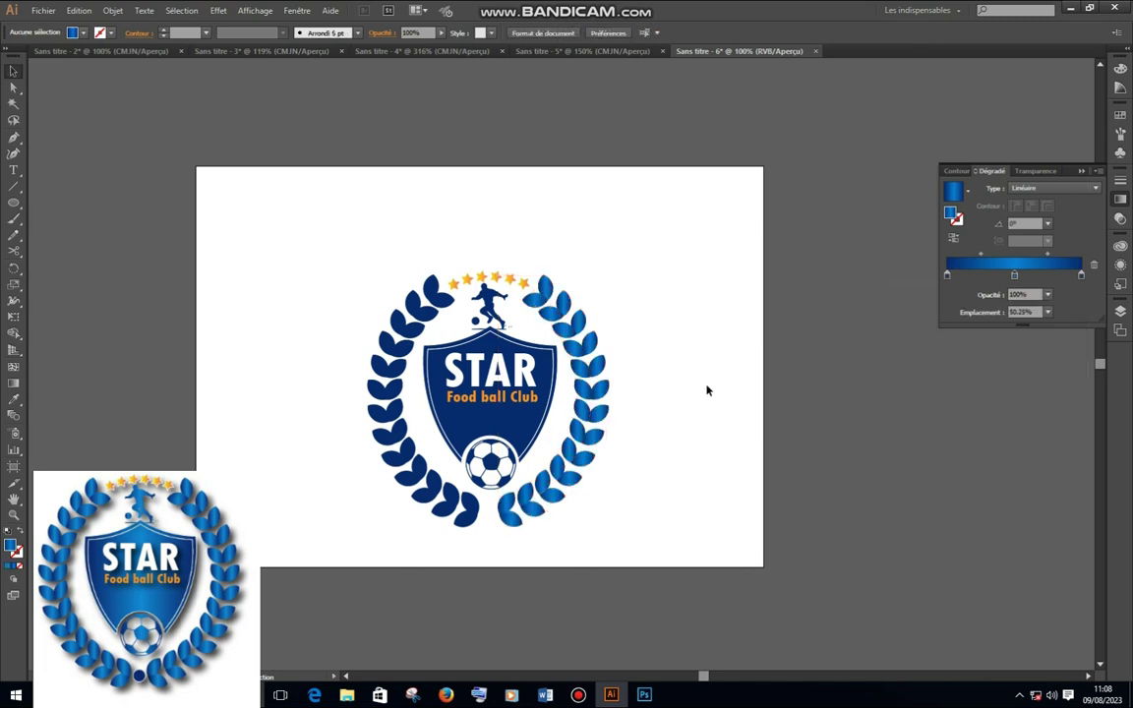
{"action": "left_click", "coordinate": [599, 402]}
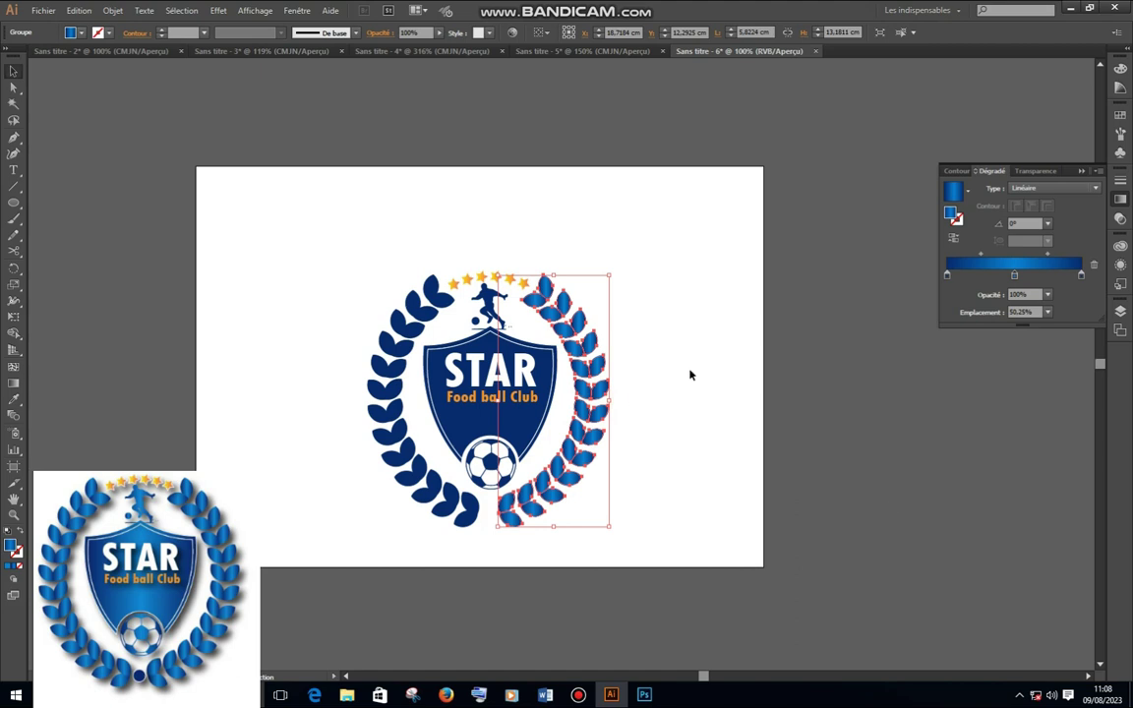
{"action": "left_click", "coordinate": [845, 436]}
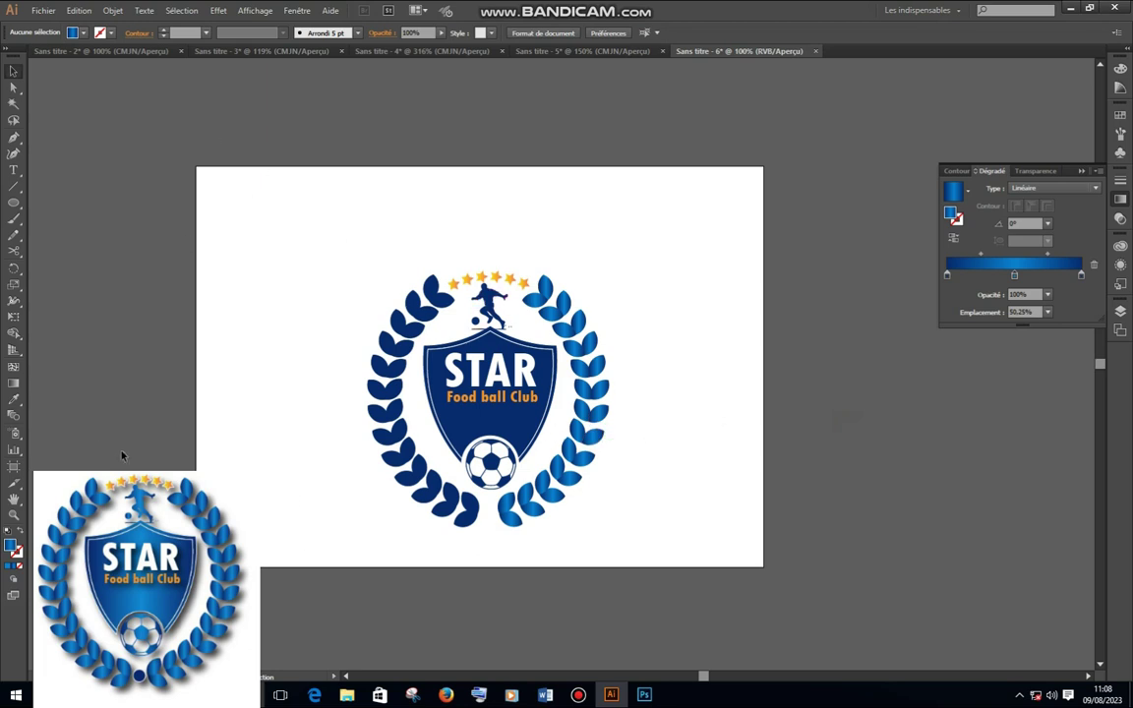
Copy the blue gradient from the right wreath half onto the left half with the Eyedropper.
{"action": "left_click", "coordinate": [392, 372]}
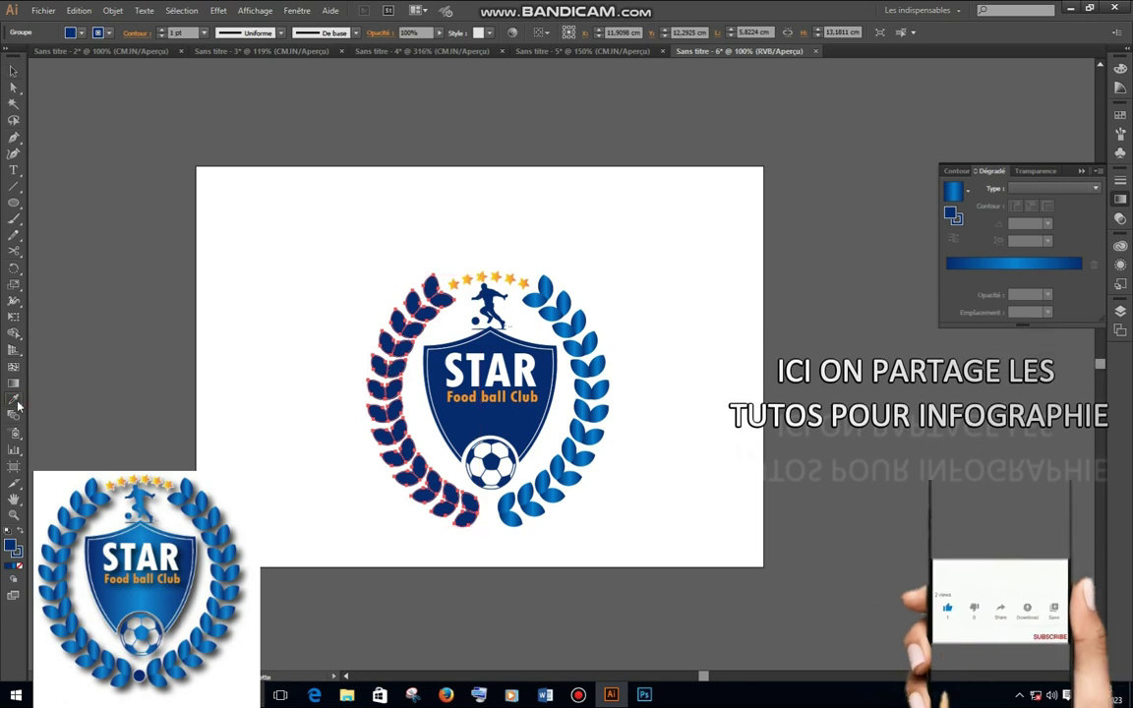
{"action": "left_click", "coordinate": [603, 359]}
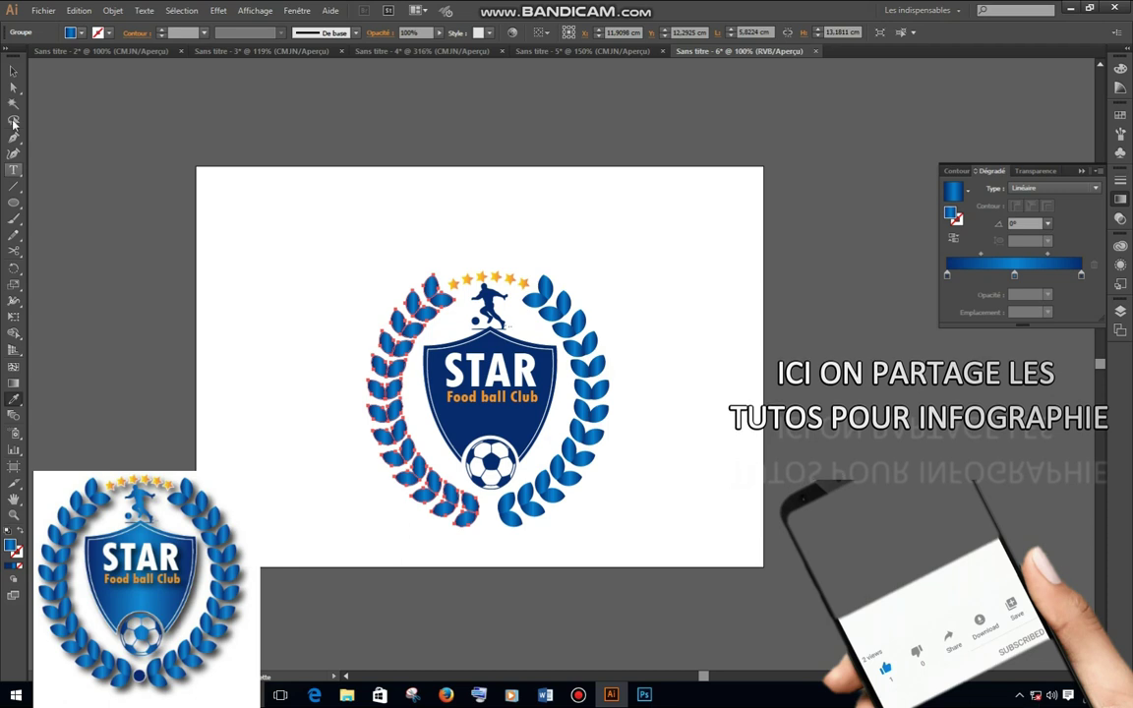
{"action": "left_click", "coordinate": [13, 71]}
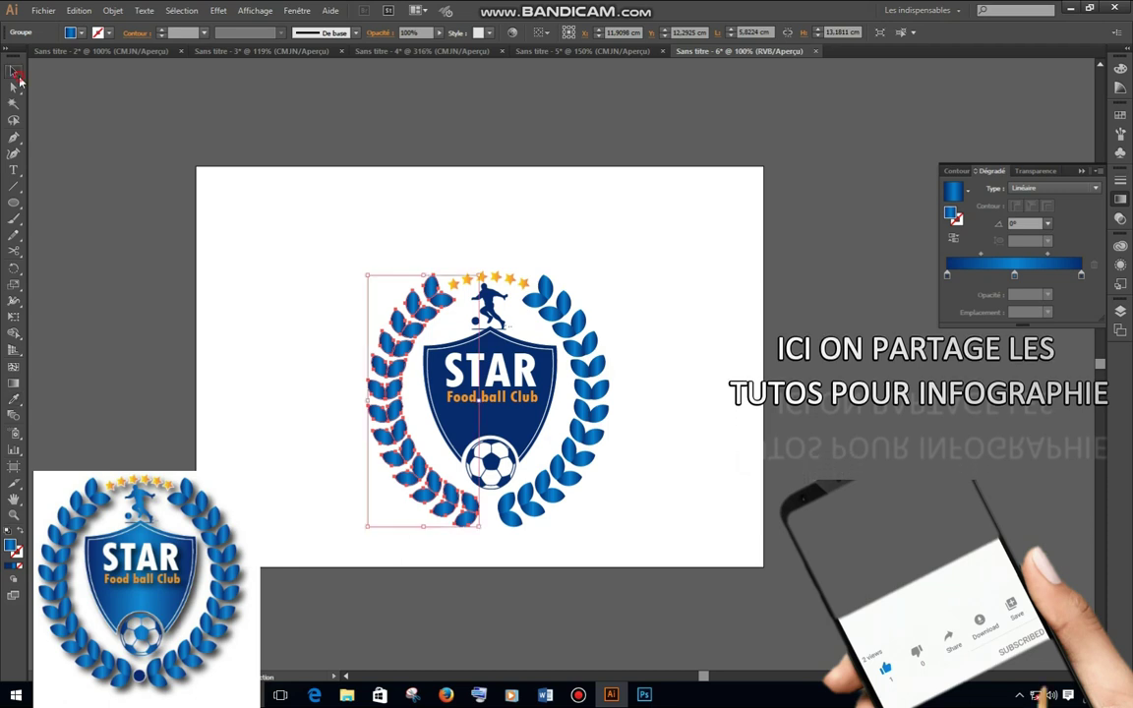
Apply the wreath's blue gradient to the shield with the Eyedropper.
{"action": "left_click", "coordinate": [541, 423]}
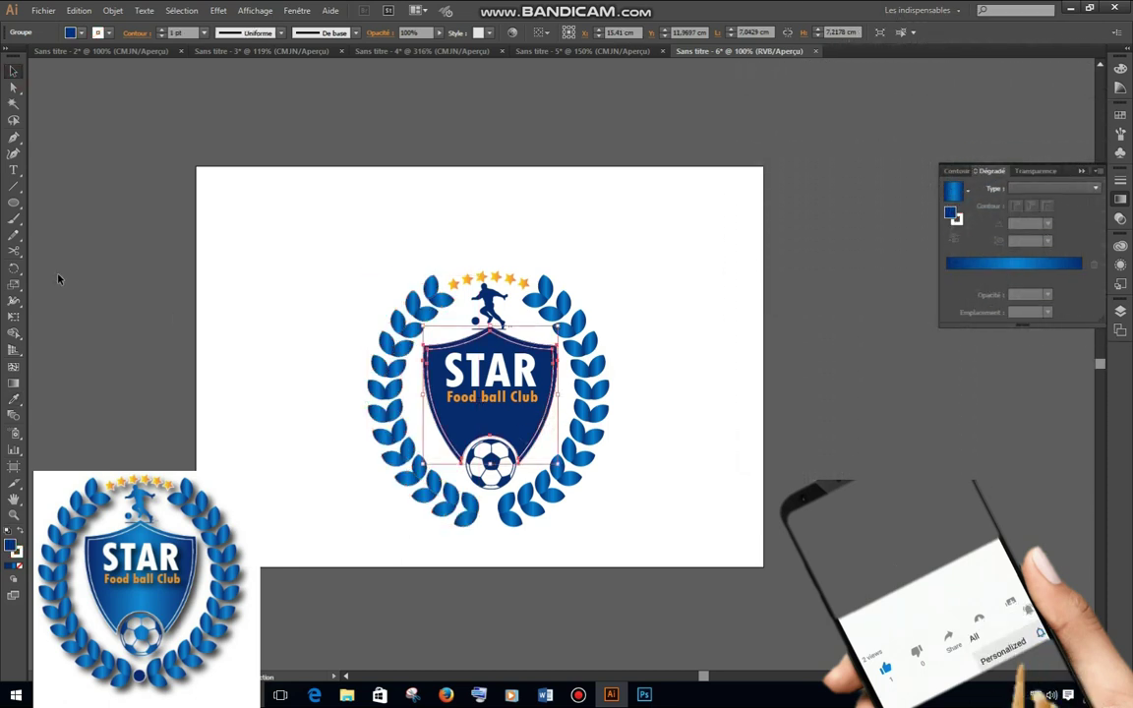
{"action": "left_click", "coordinate": [14, 401]}
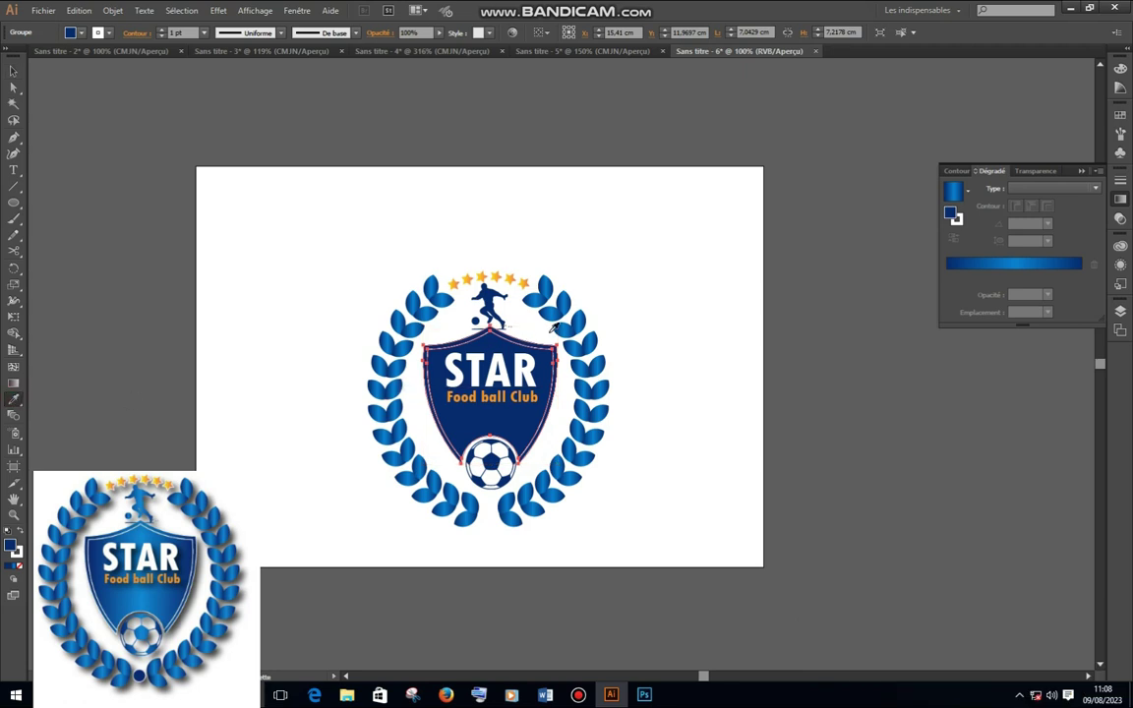
{"action": "left_click", "coordinate": [586, 342]}
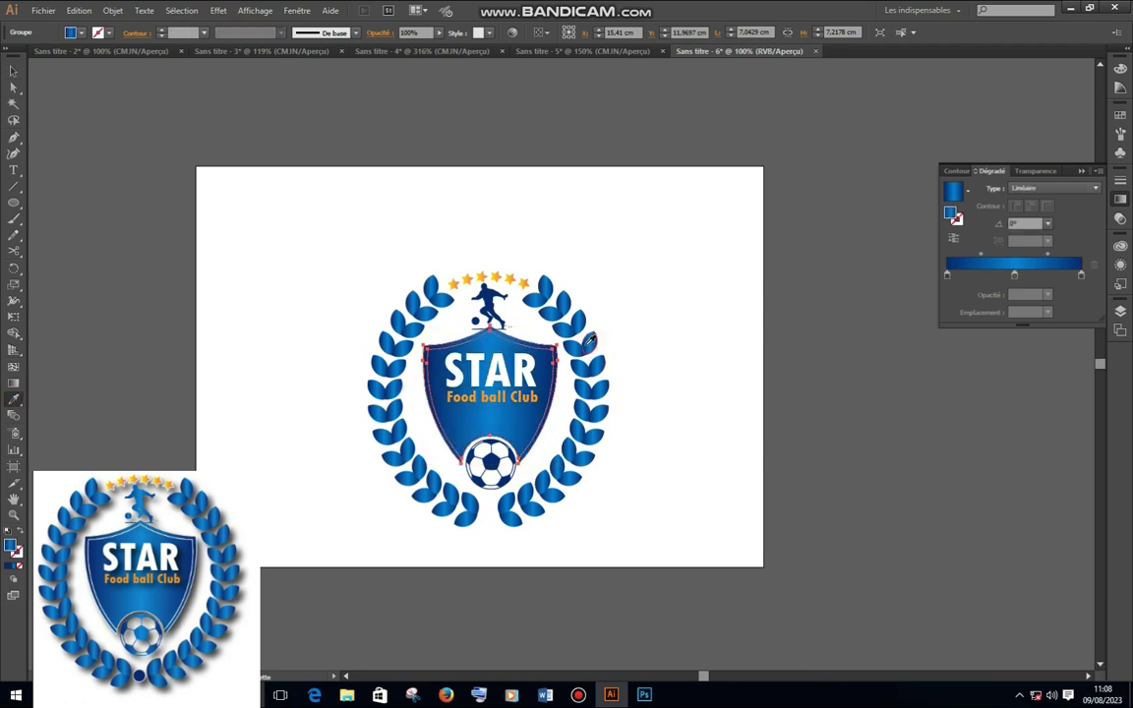
{"action": "left_click", "coordinate": [14, 70]}
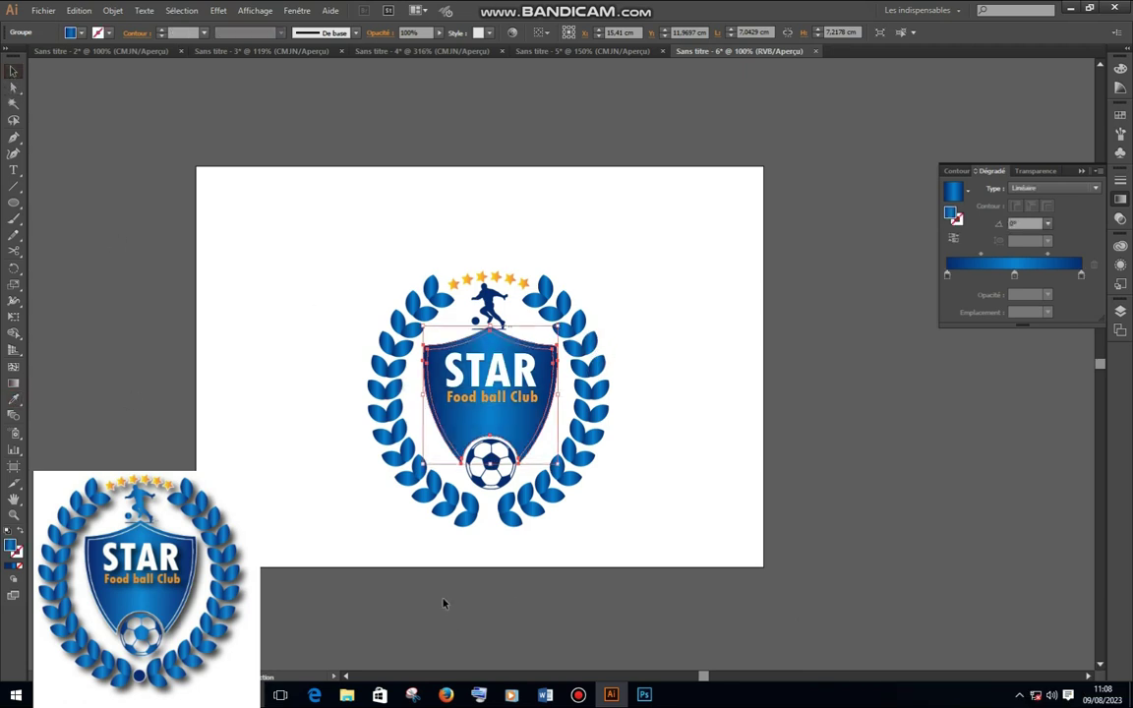
Apply the wreath's blue gradient to the large soccer ball at the shield's lower tip using the Eyedropper.
{"action": "left_click", "coordinate": [509, 480]}
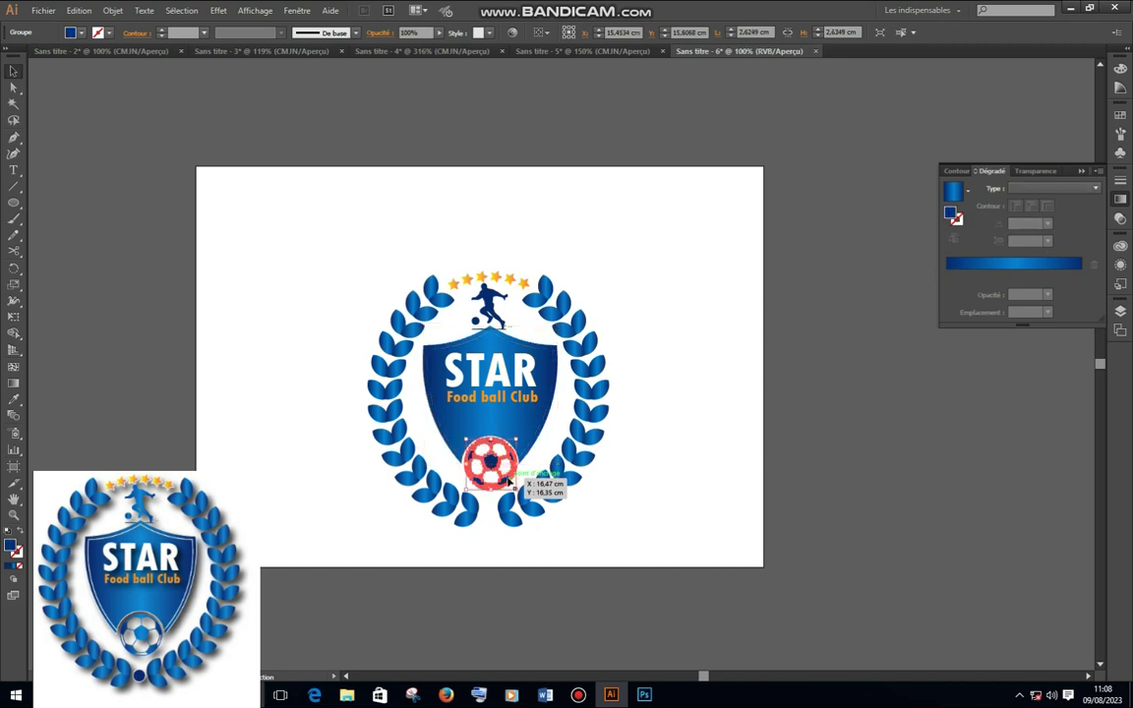
{"action": "left_click", "coordinate": [16, 398]}
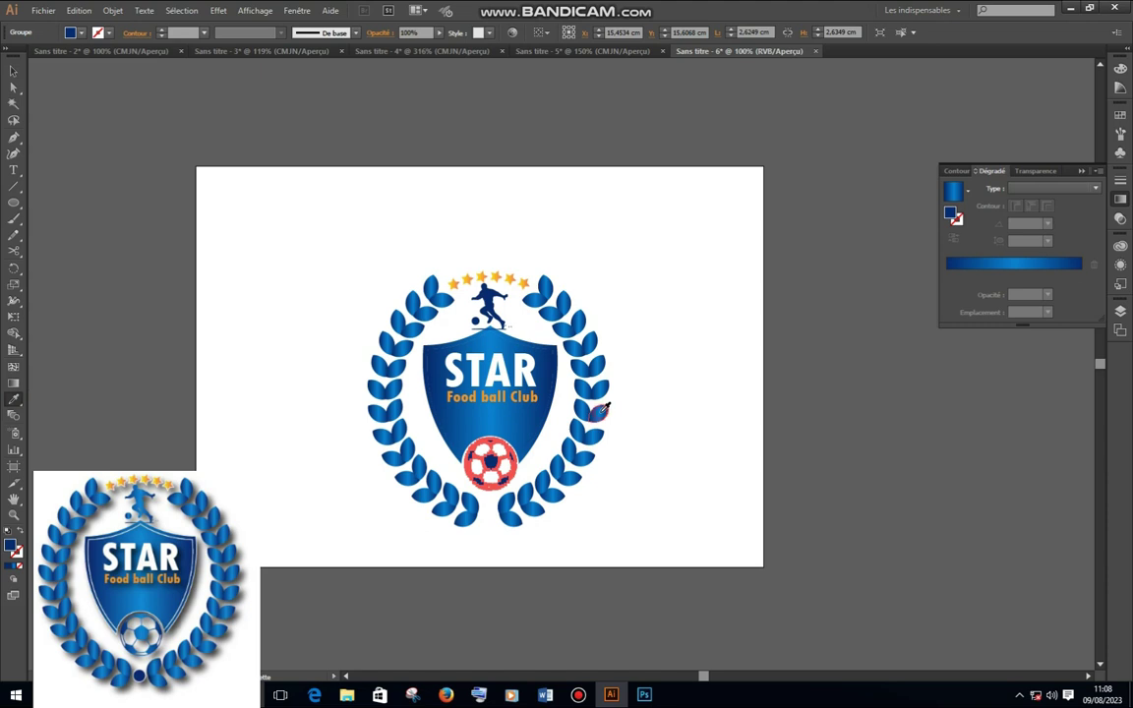
{"action": "left_click", "coordinate": [600, 411]}
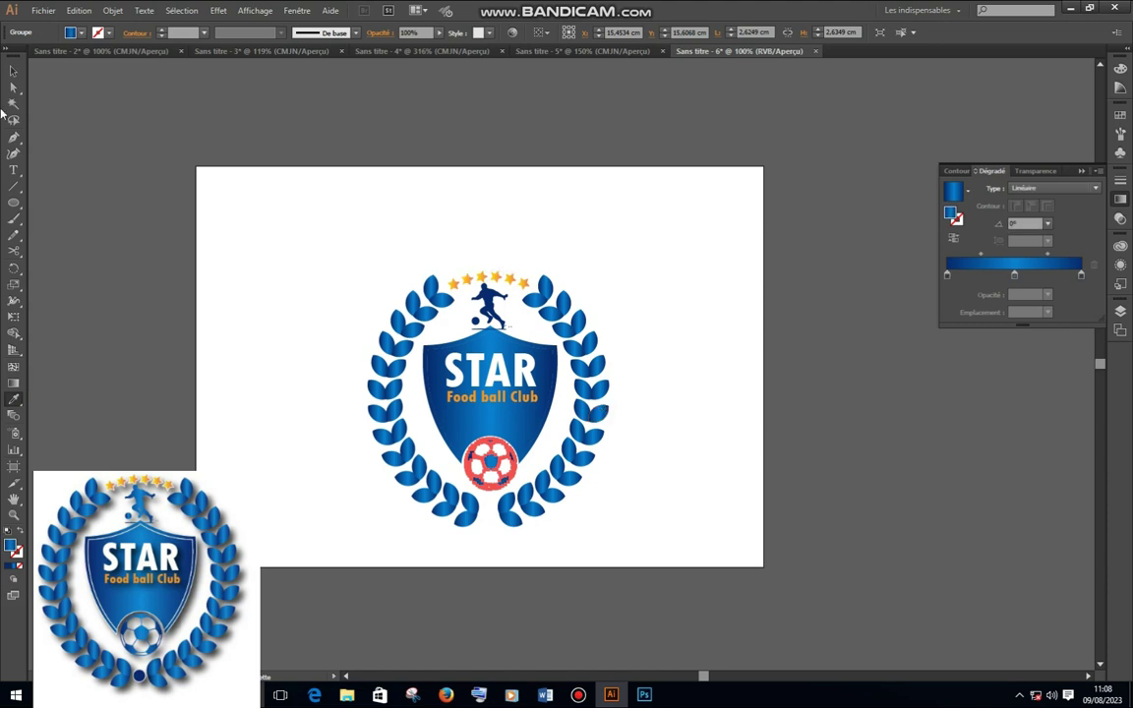
{"action": "left_click", "coordinate": [13, 69]}
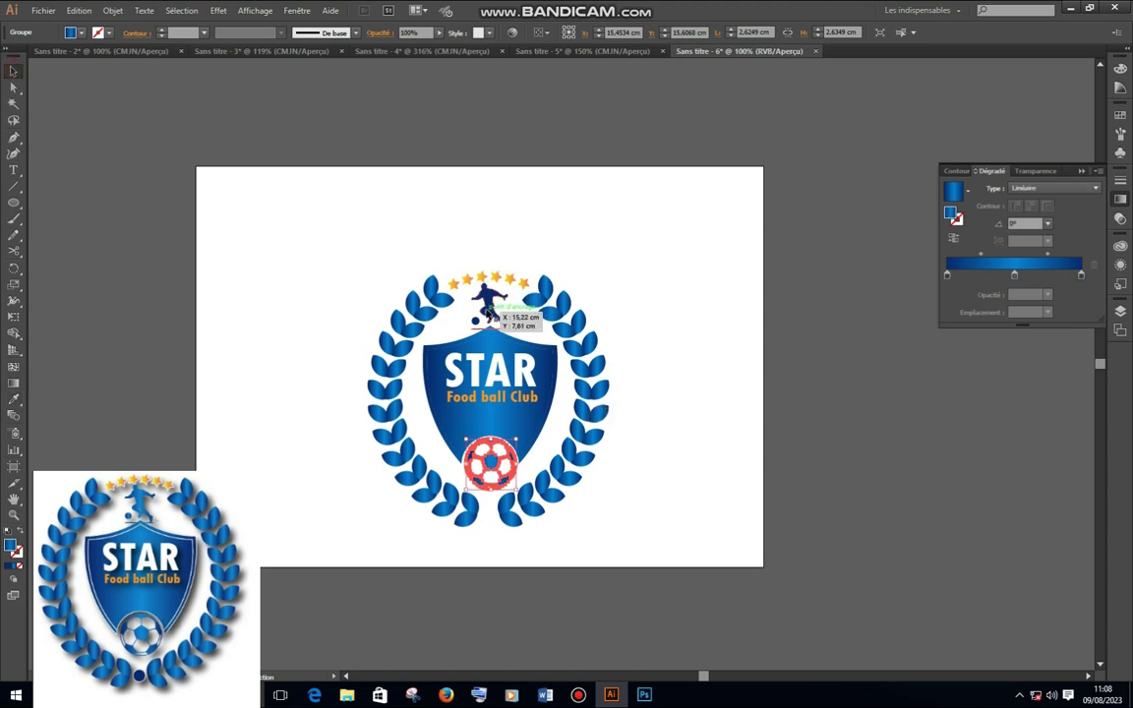
Apply the wreath's blue gradient to the football player silhouette with the Eyedropper and deselect it.
{"action": "left_click", "coordinate": [489, 311]}
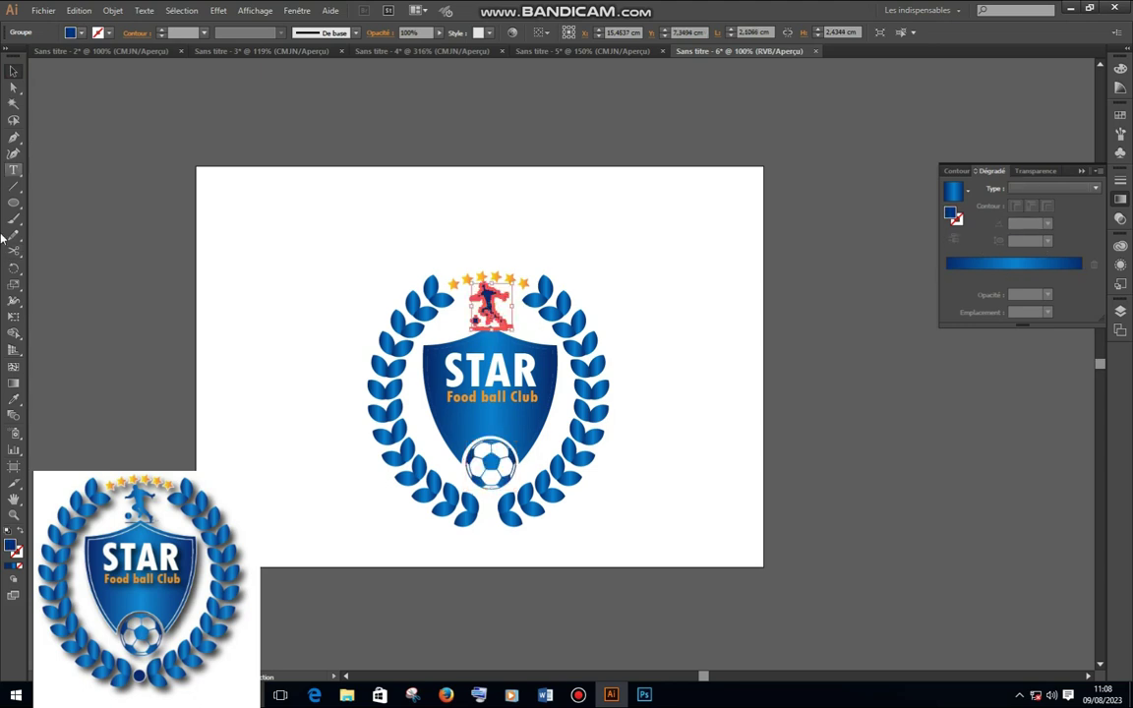
{"action": "left_click", "coordinate": [15, 398]}
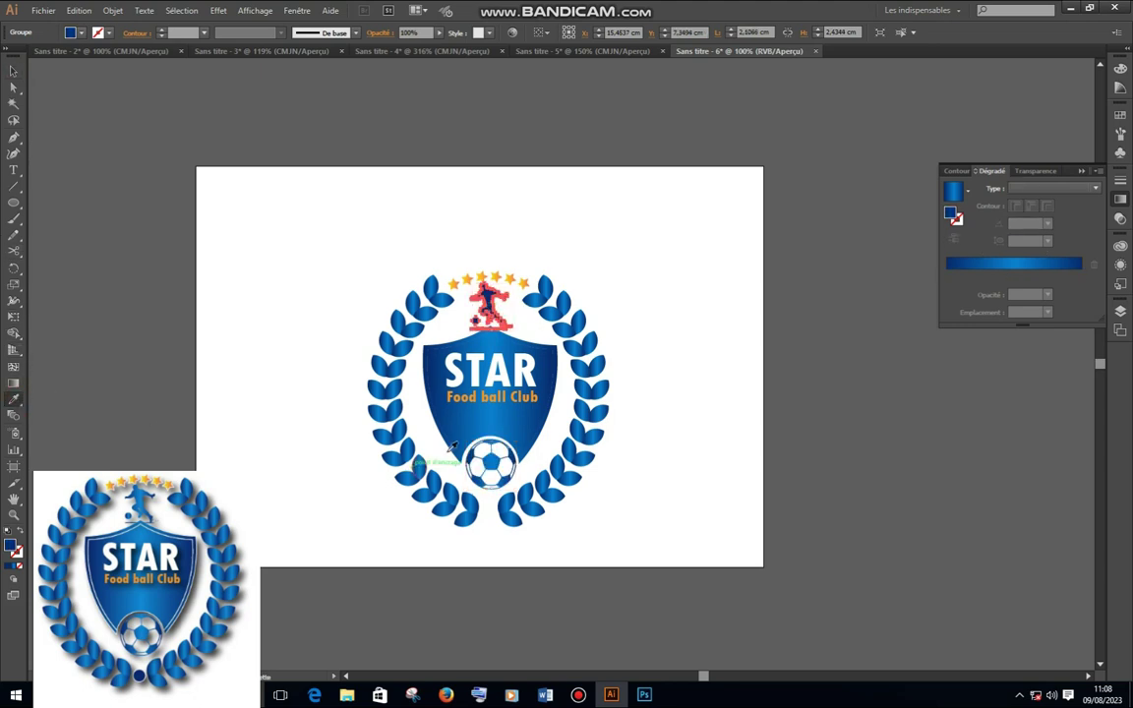
{"action": "left_click", "coordinate": [594, 433]}
{"action": "left_click", "coordinate": [14, 71]}
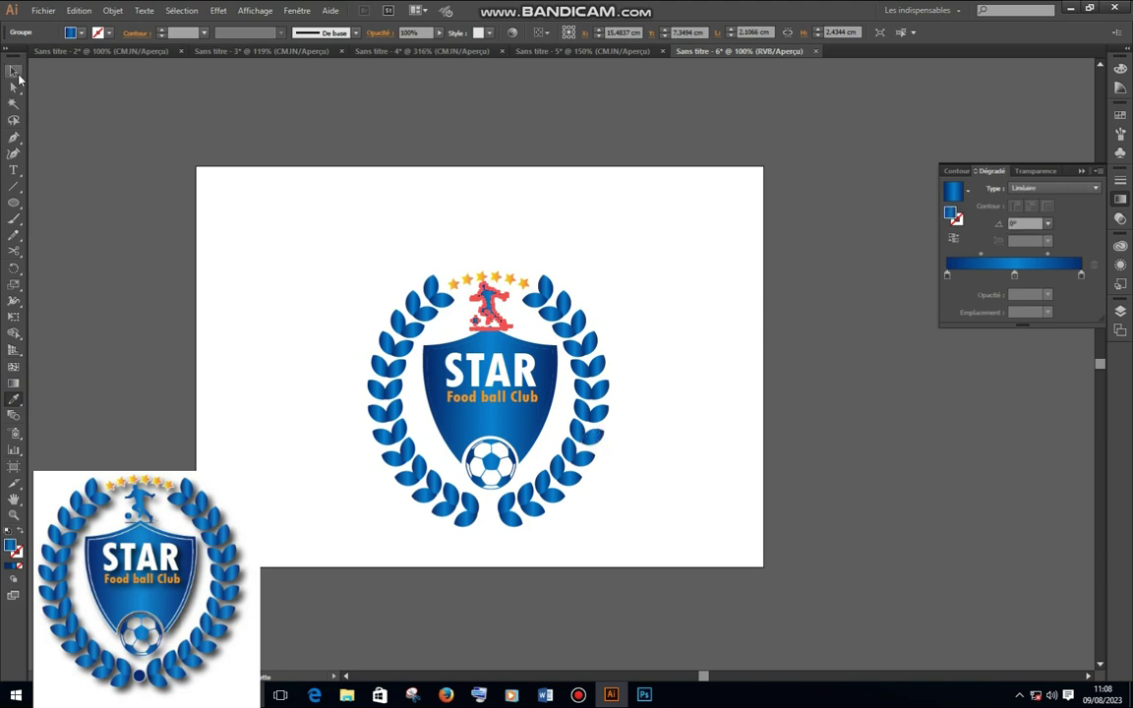
{"action": "left_click", "coordinate": [692, 481]}
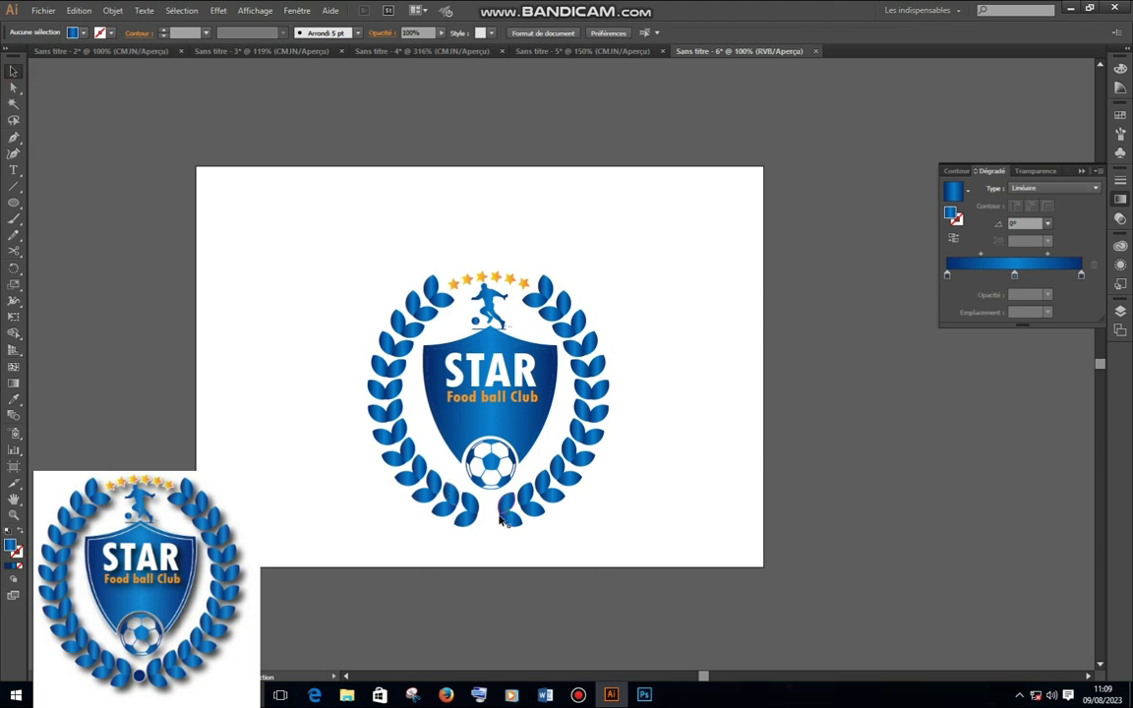
Draw a blue gradient circle about 0.79 cm in diameter between the lower ends of the two wreath halves.
{"action": "left_click", "coordinate": [18, 202]}
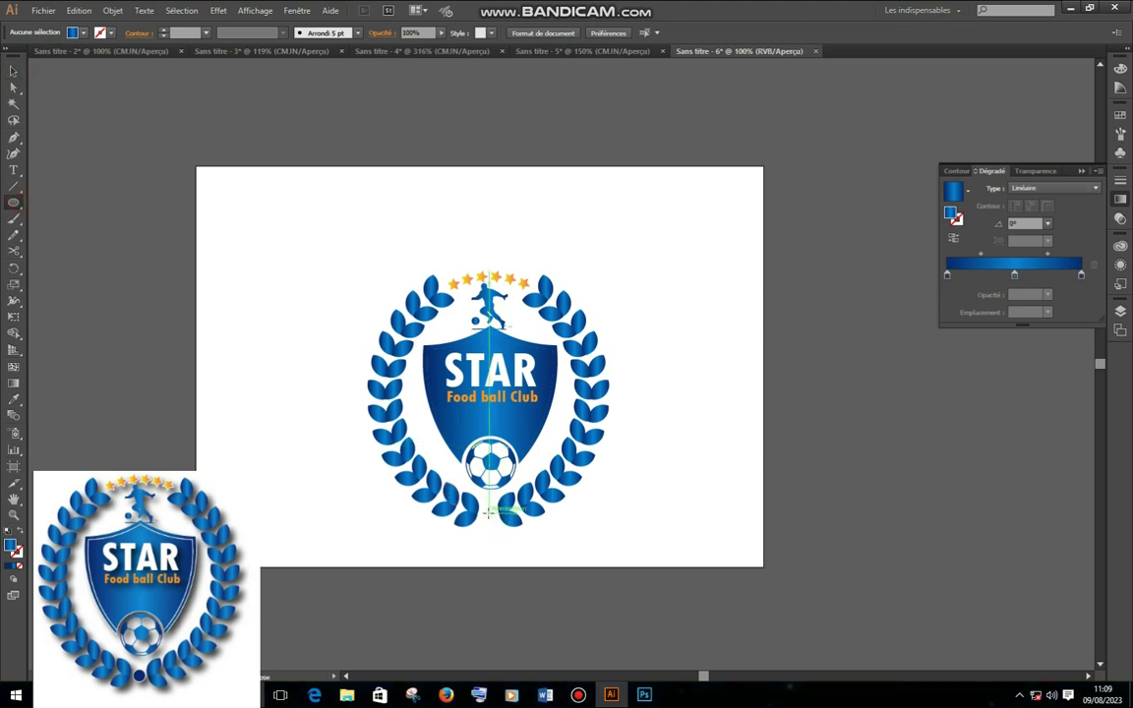
{"action": "left_click_drag", "start_coordinate": [489, 512], "coordinate": [496, 516]}
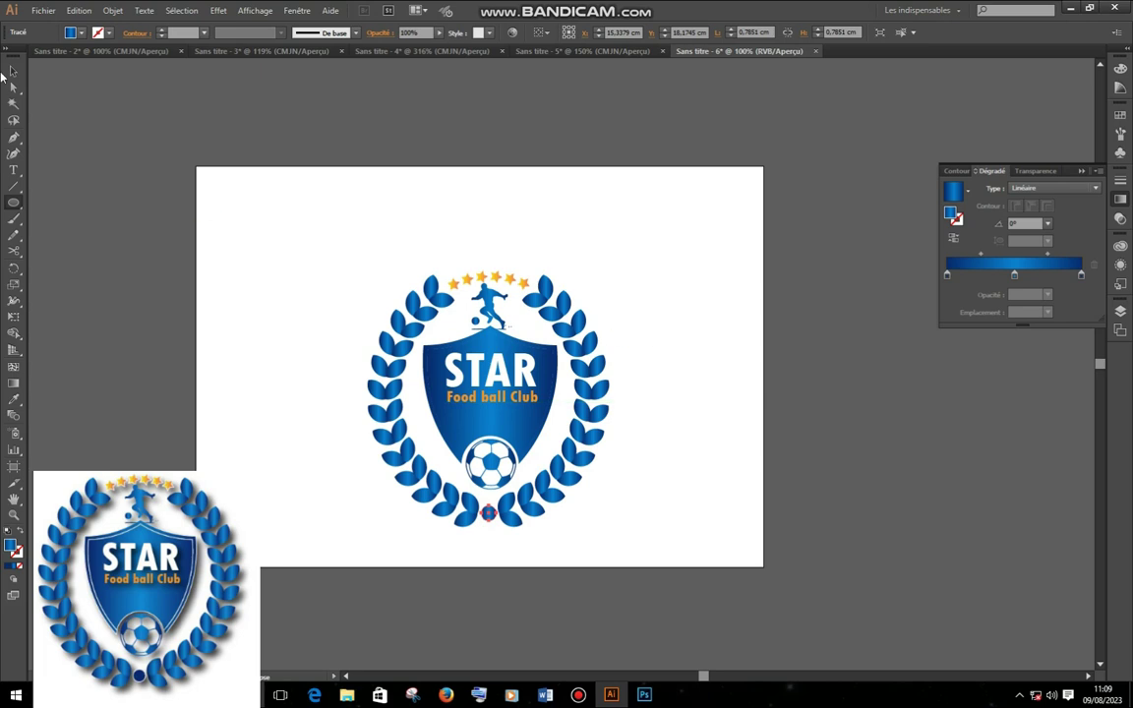
{"action": "left_click", "coordinate": [13, 71]}
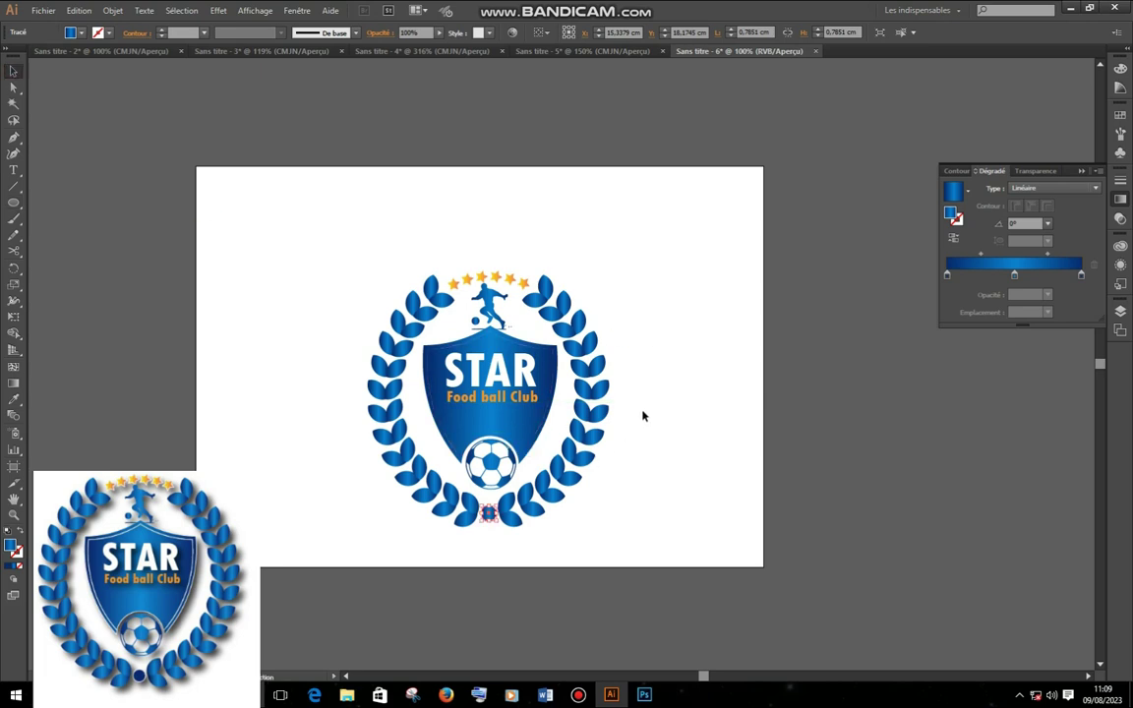
{"action": "left_click", "coordinate": [668, 405]}
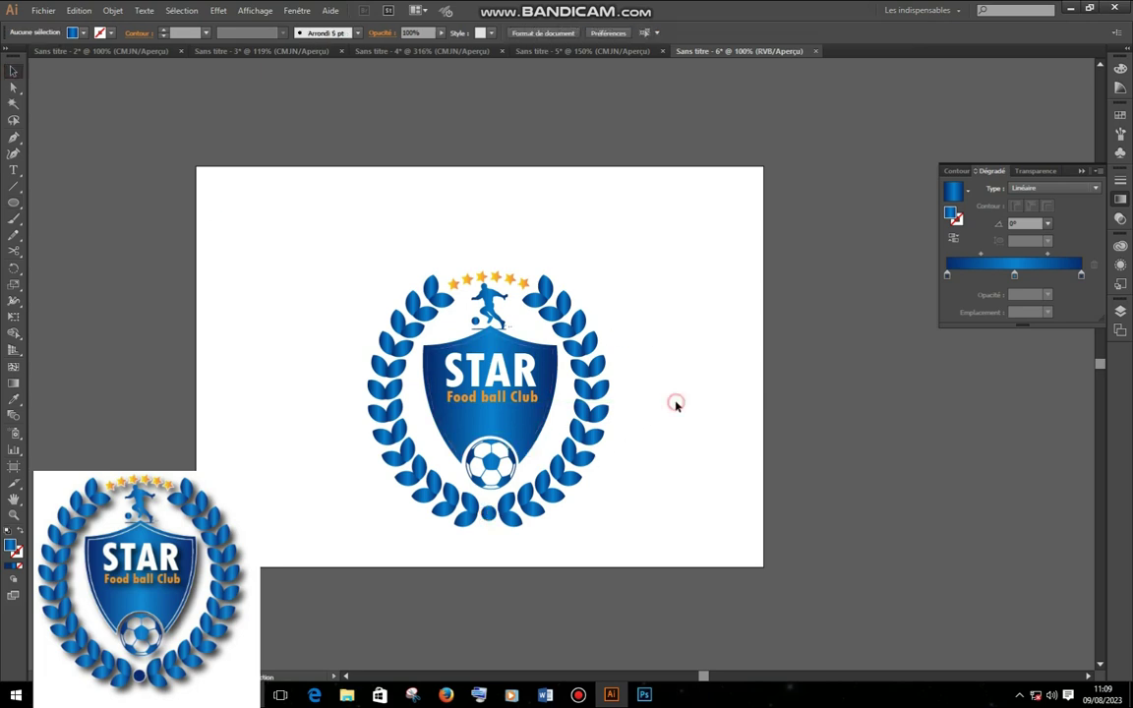
Give the shield group a white stroke to restore its inner outline, and deselect it.
{"action": "left_click", "coordinate": [555, 371]}
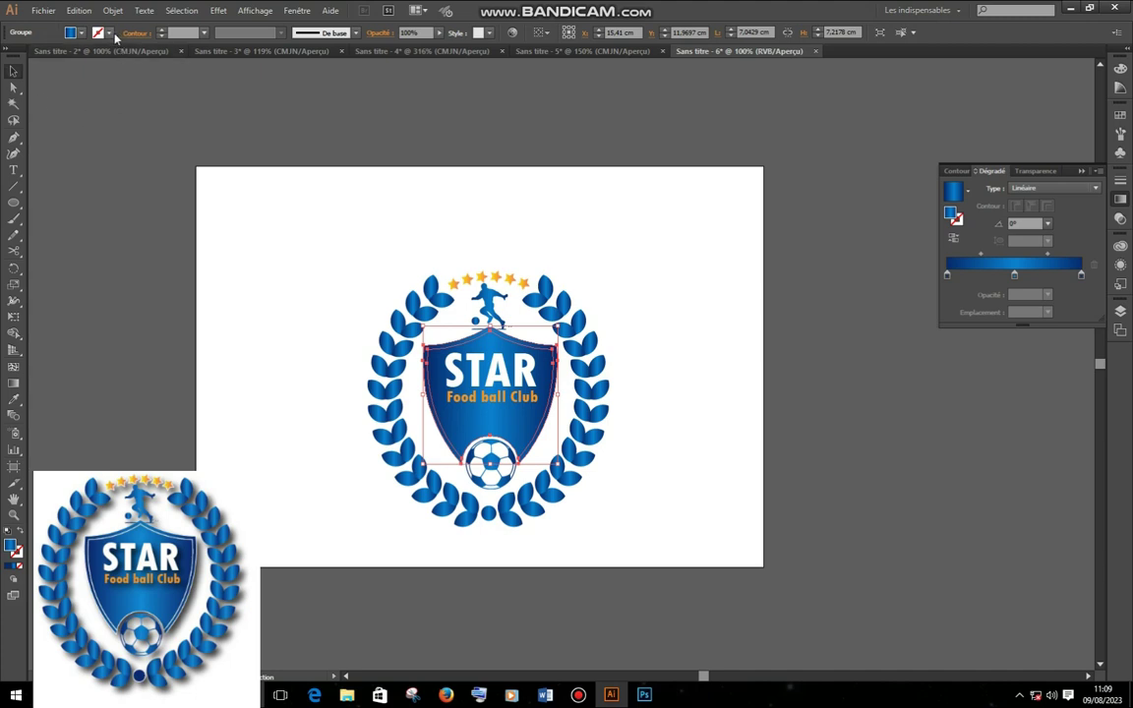
{"action": "left_click", "coordinate": [111, 34]}
{"action": "left_click", "coordinate": [24, 55]}
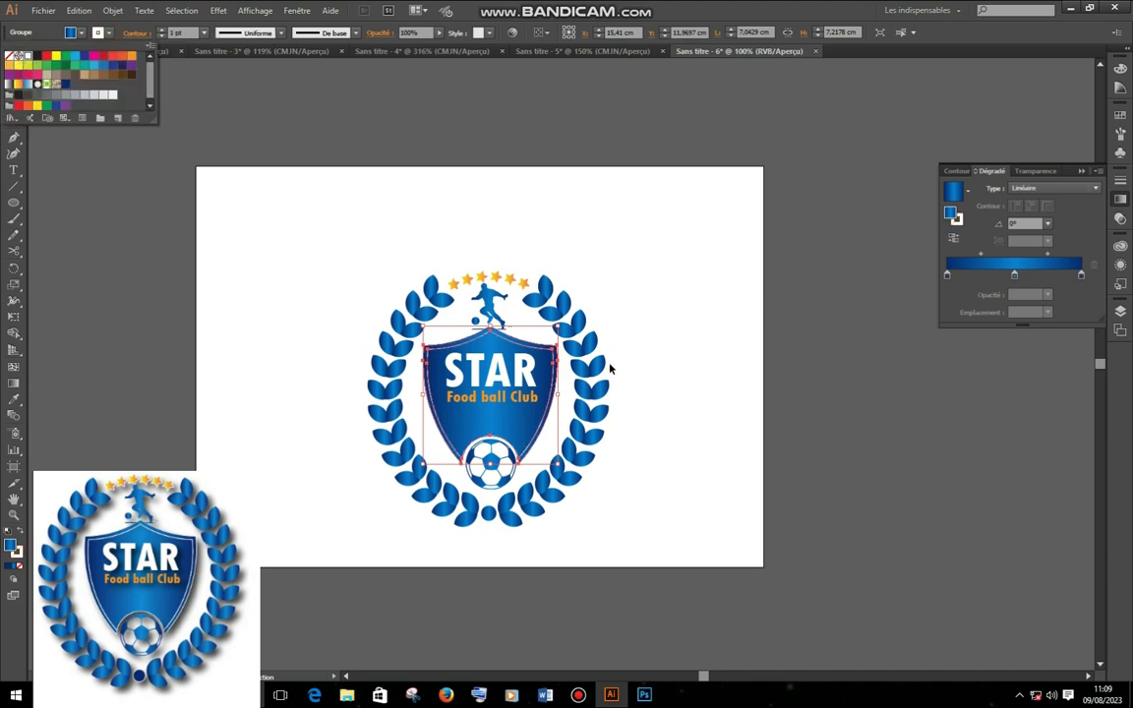
{"action": "left_click", "coordinate": [689, 327]}
{"action": "left_click", "coordinate": [689, 325]}
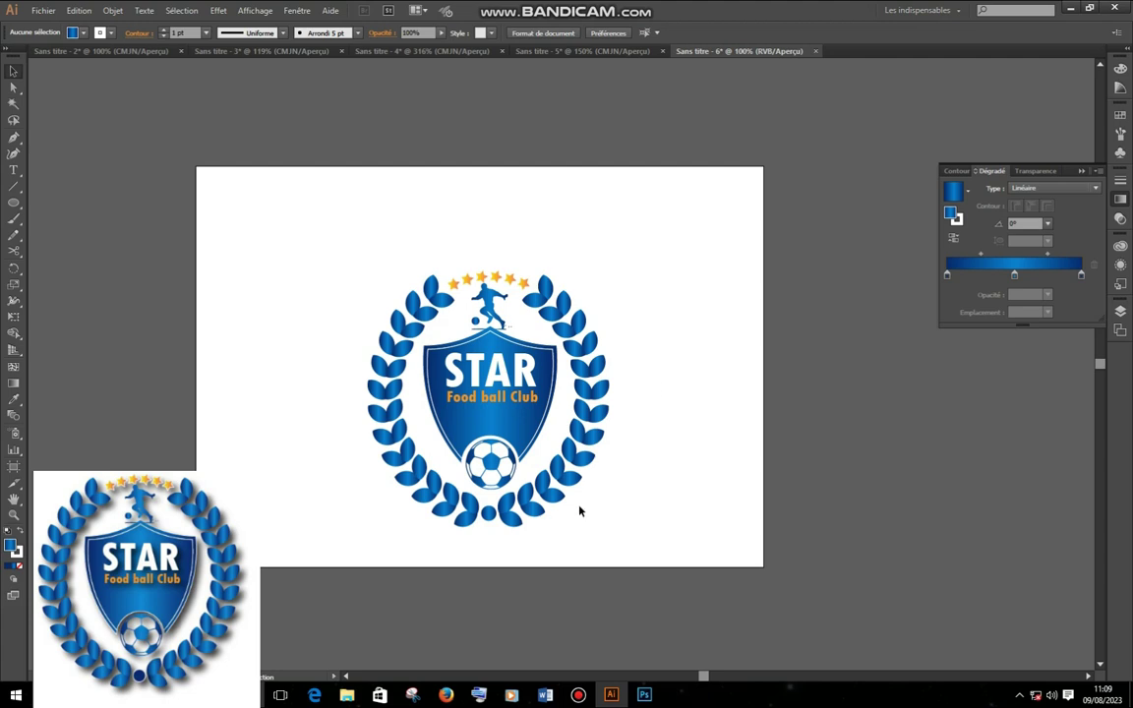
{"action": "left_click_drag", "start_coordinate": [685, 243], "coordinate": [323, 561]}
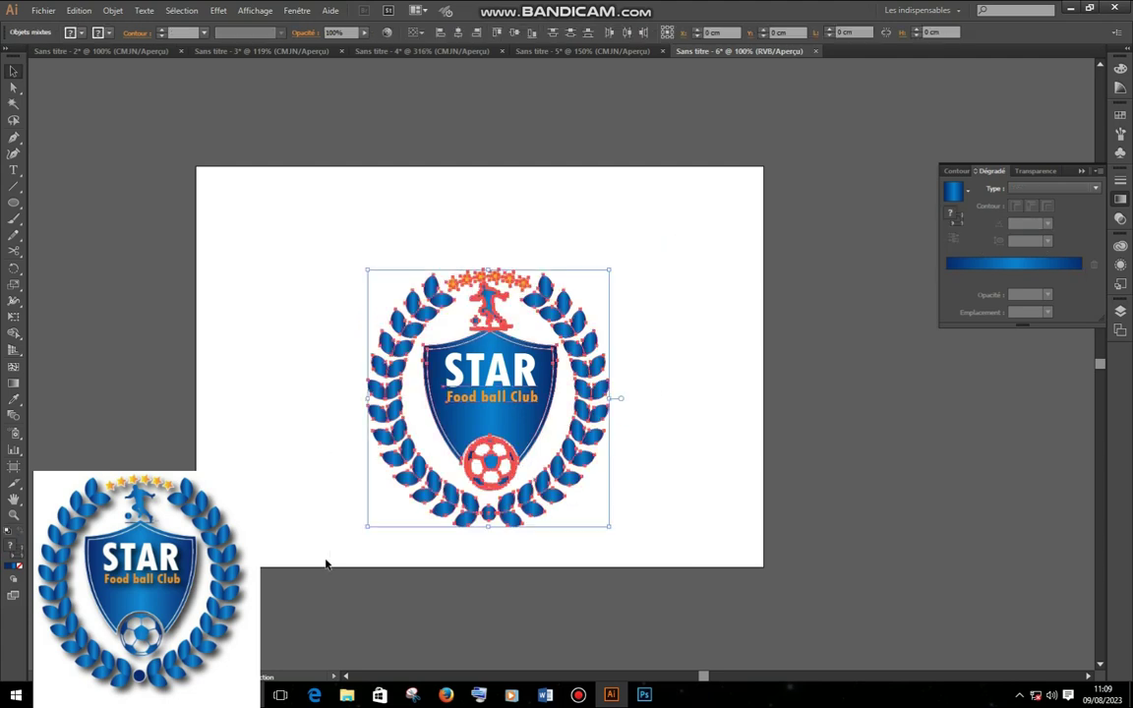
{"action": "left_click", "coordinate": [862, 407]}
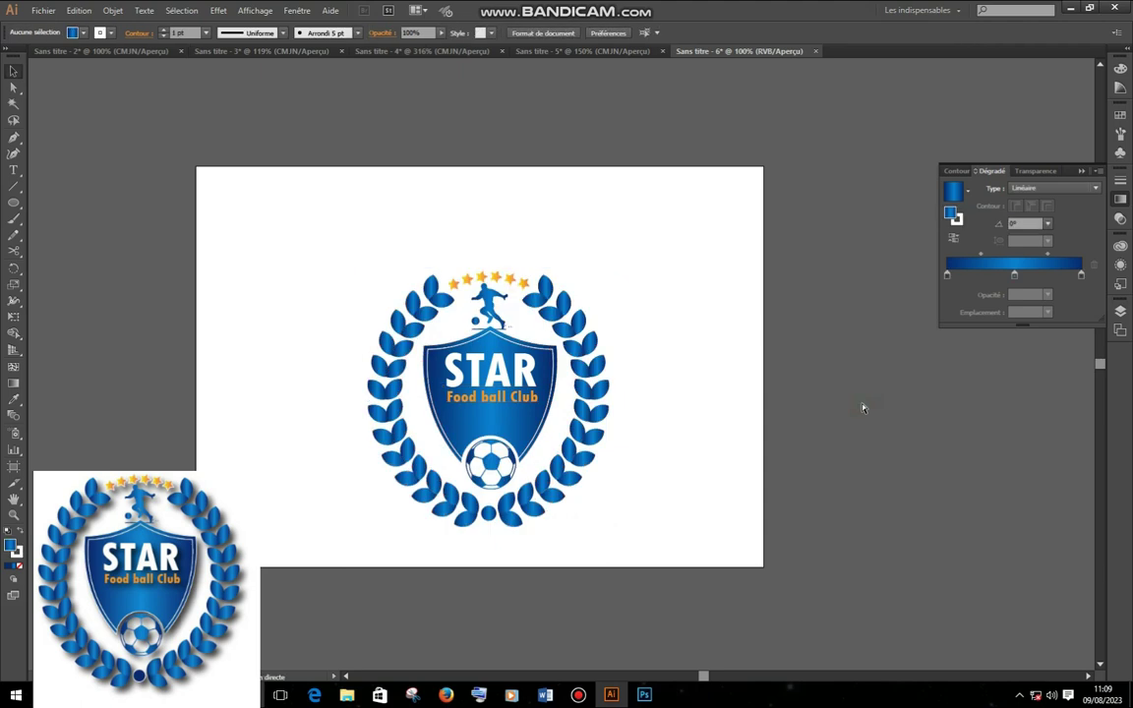
{"action": "key", "text": "ctrl+minus"}
{"action": "key", "text": "ctrl+minus"}
{"action": "key", "text": "ctrl+plus"}
{"action": "key", "text": "ctrl+plus"}
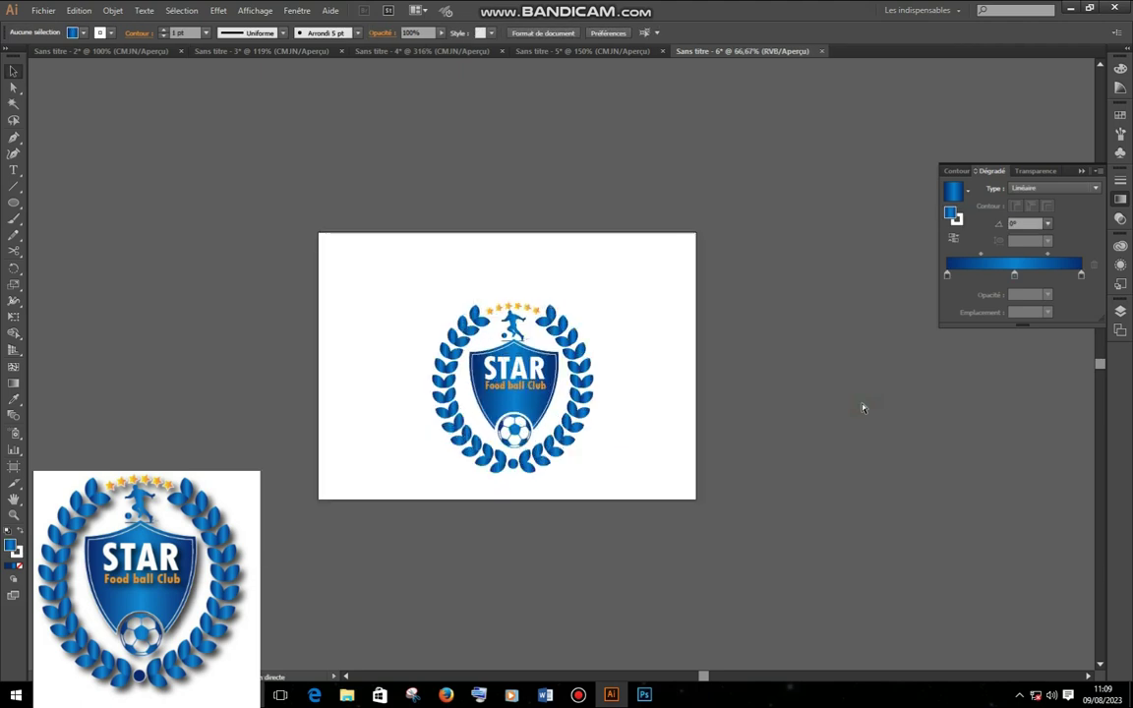